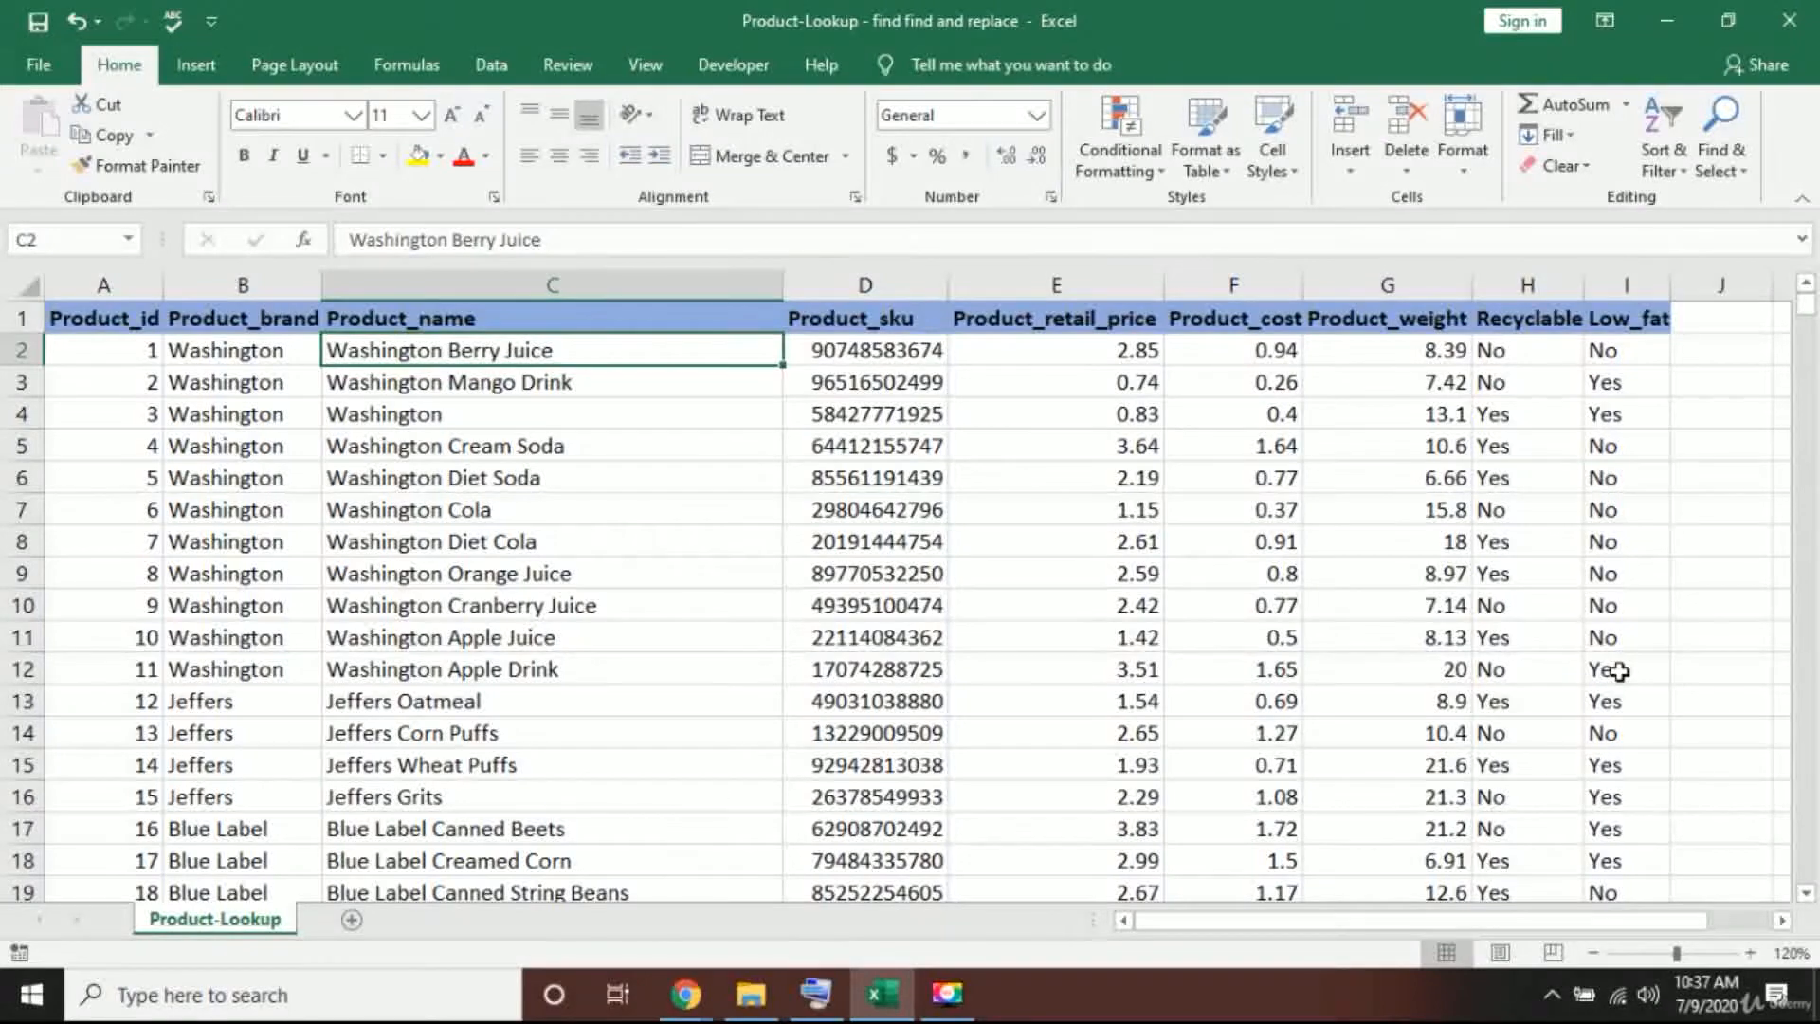
Step: Check how far the product list extends in the Product_id column, then return to the header row at Product_name
key("Left")
key("Left")
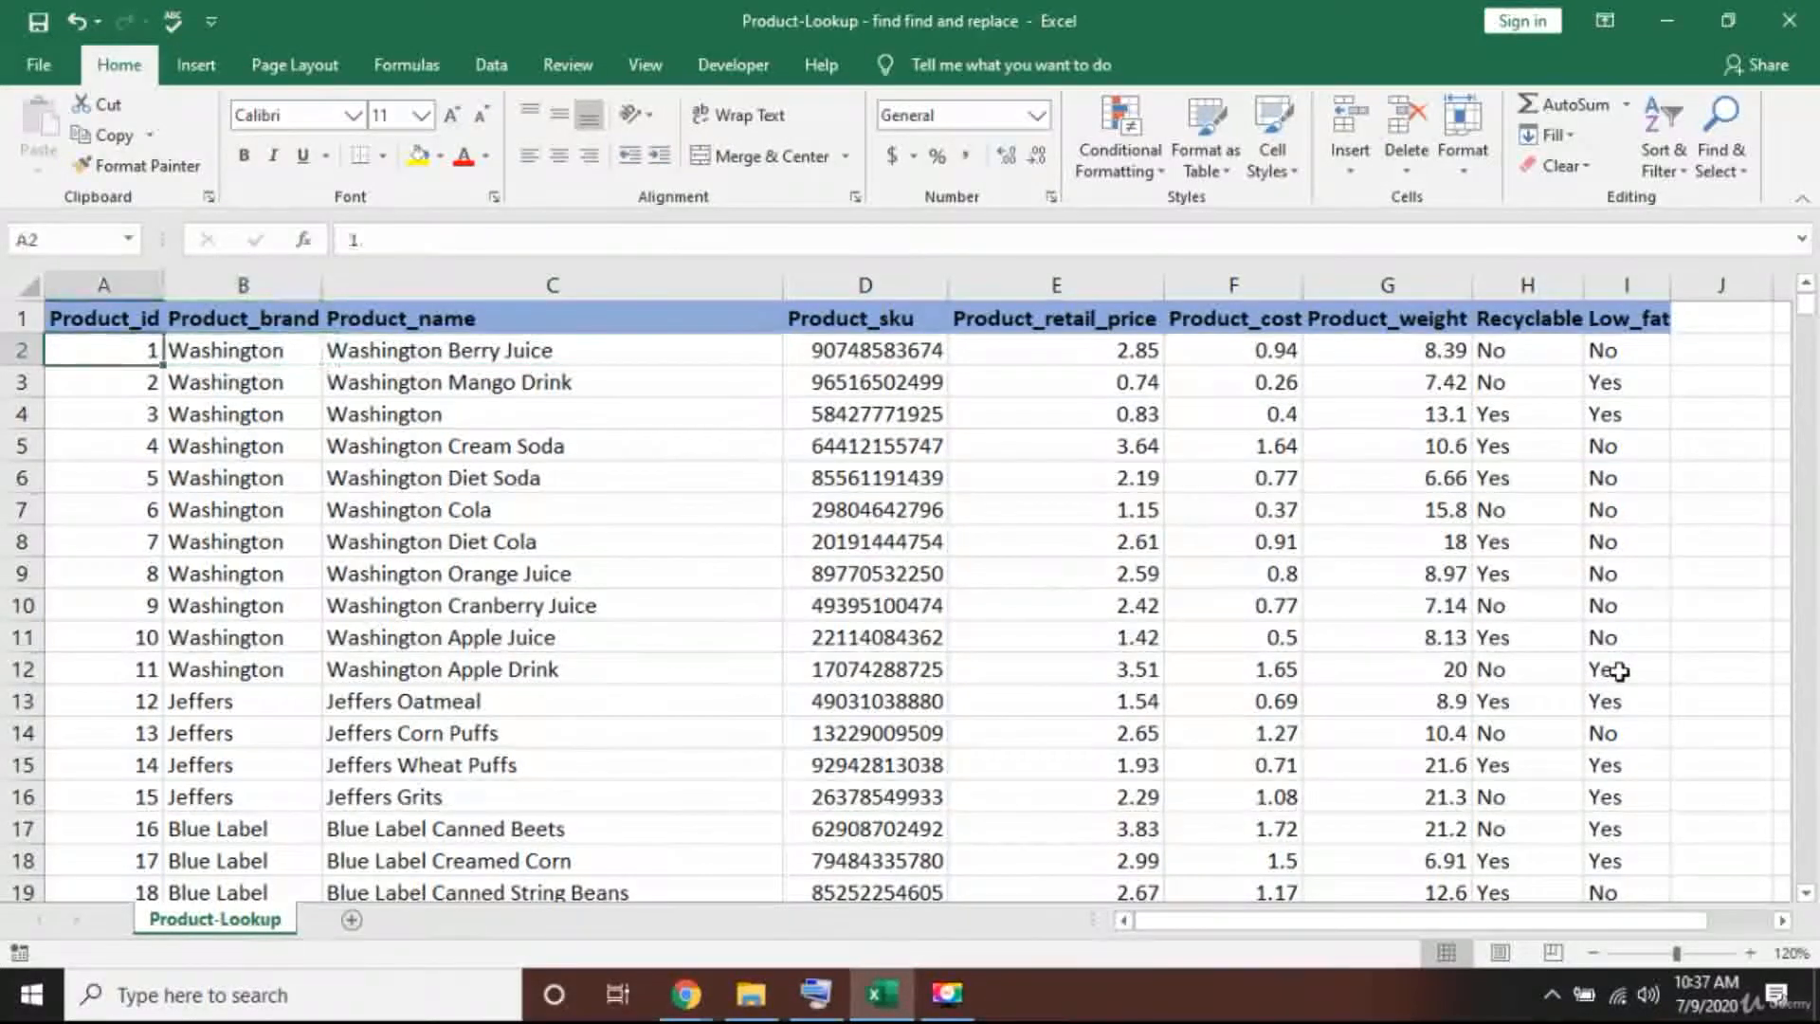
key("ctrl+Down")
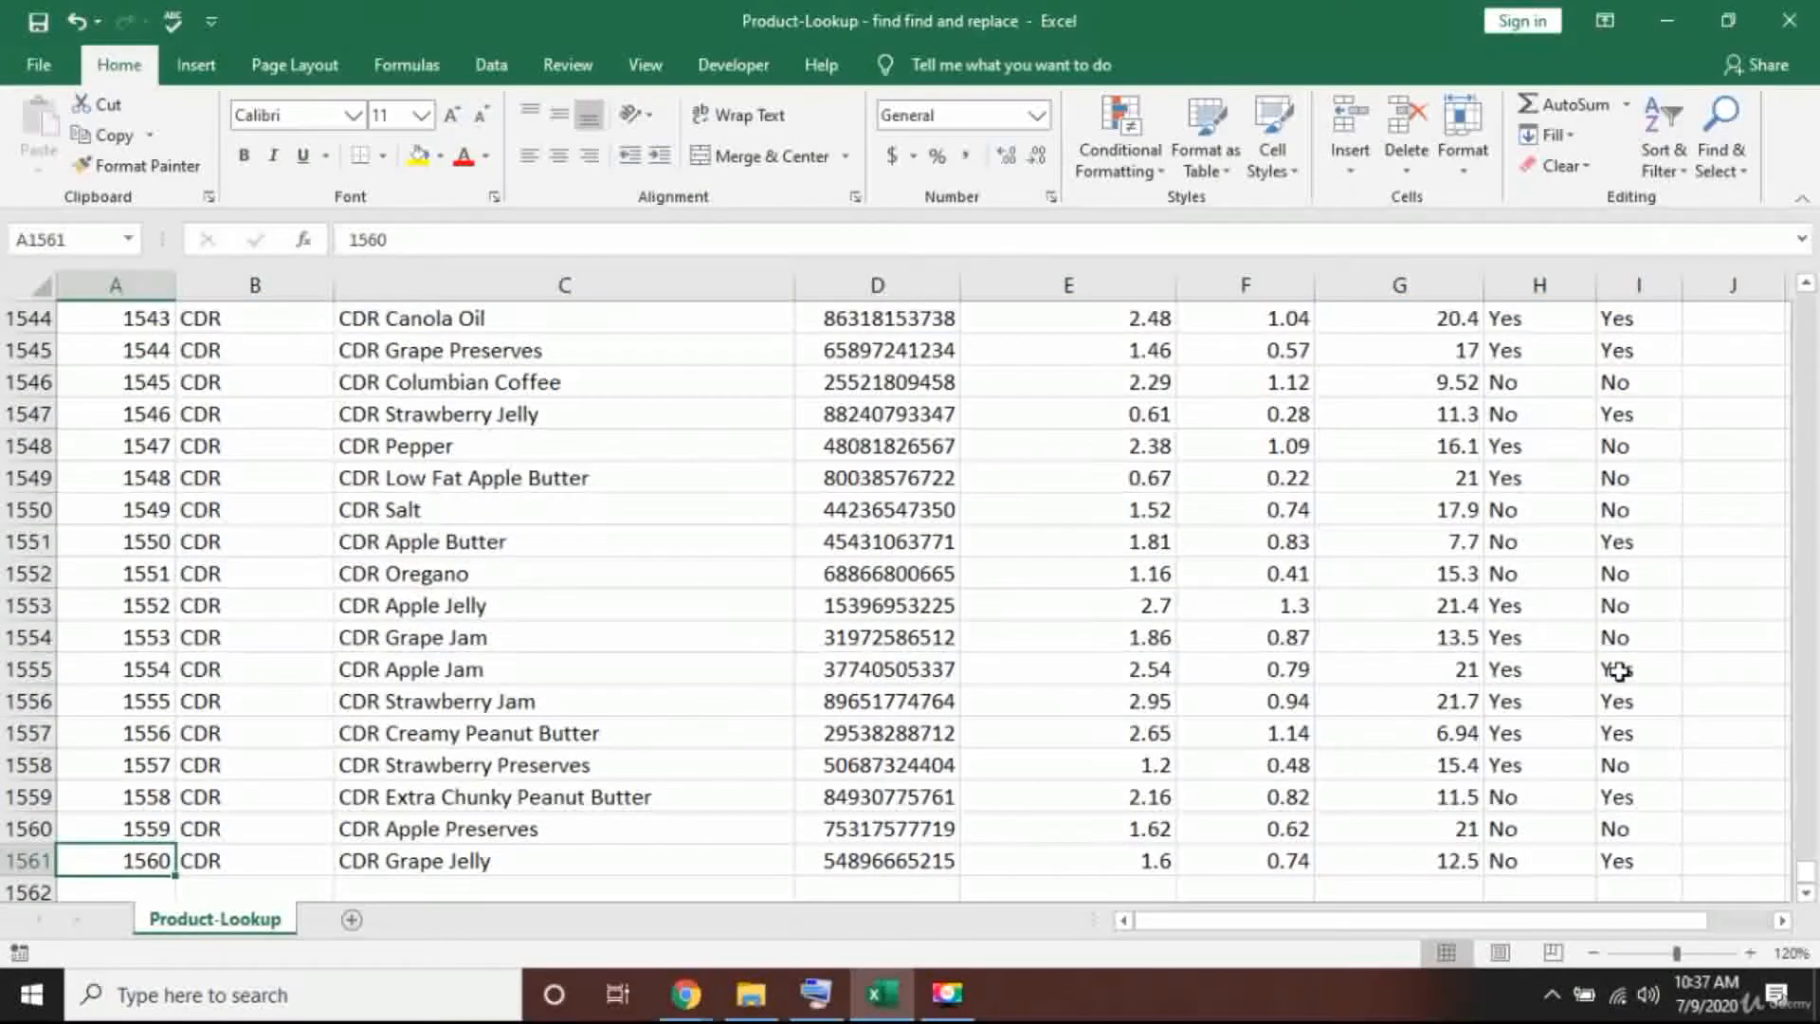
key("ctrl+Up")
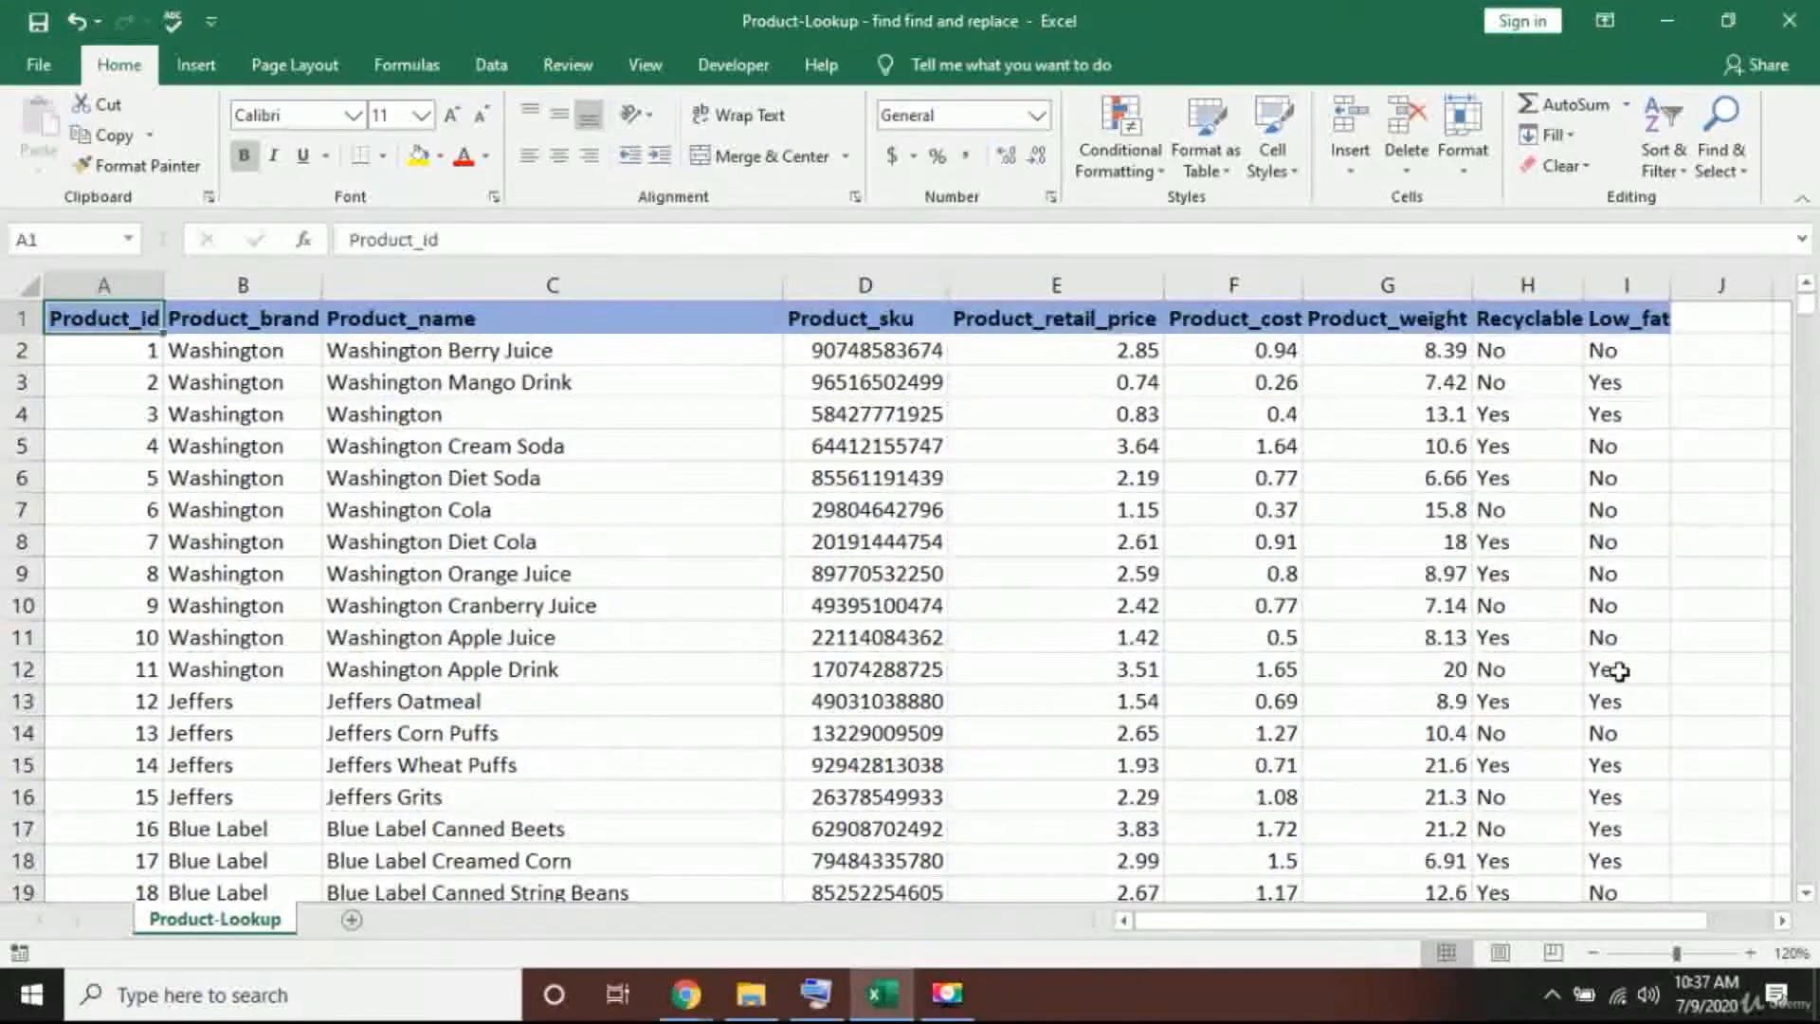
key("Right")
key("Right")
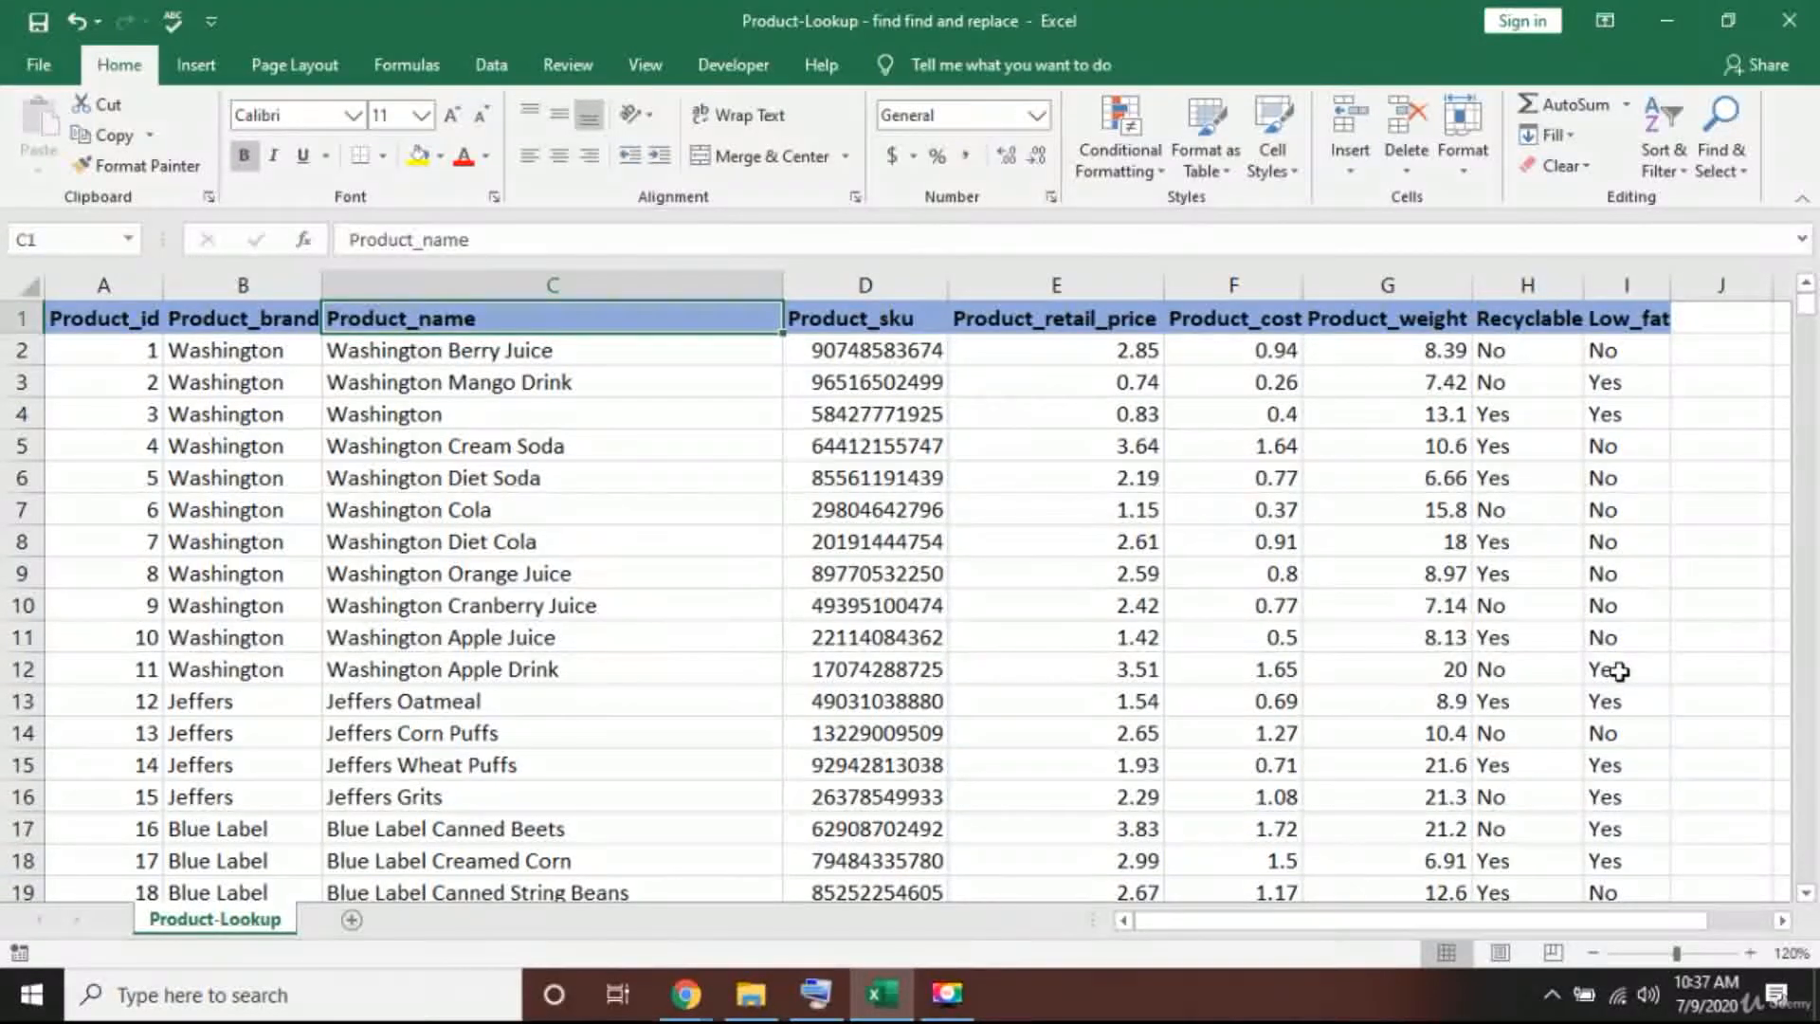
key("ctrl+f")
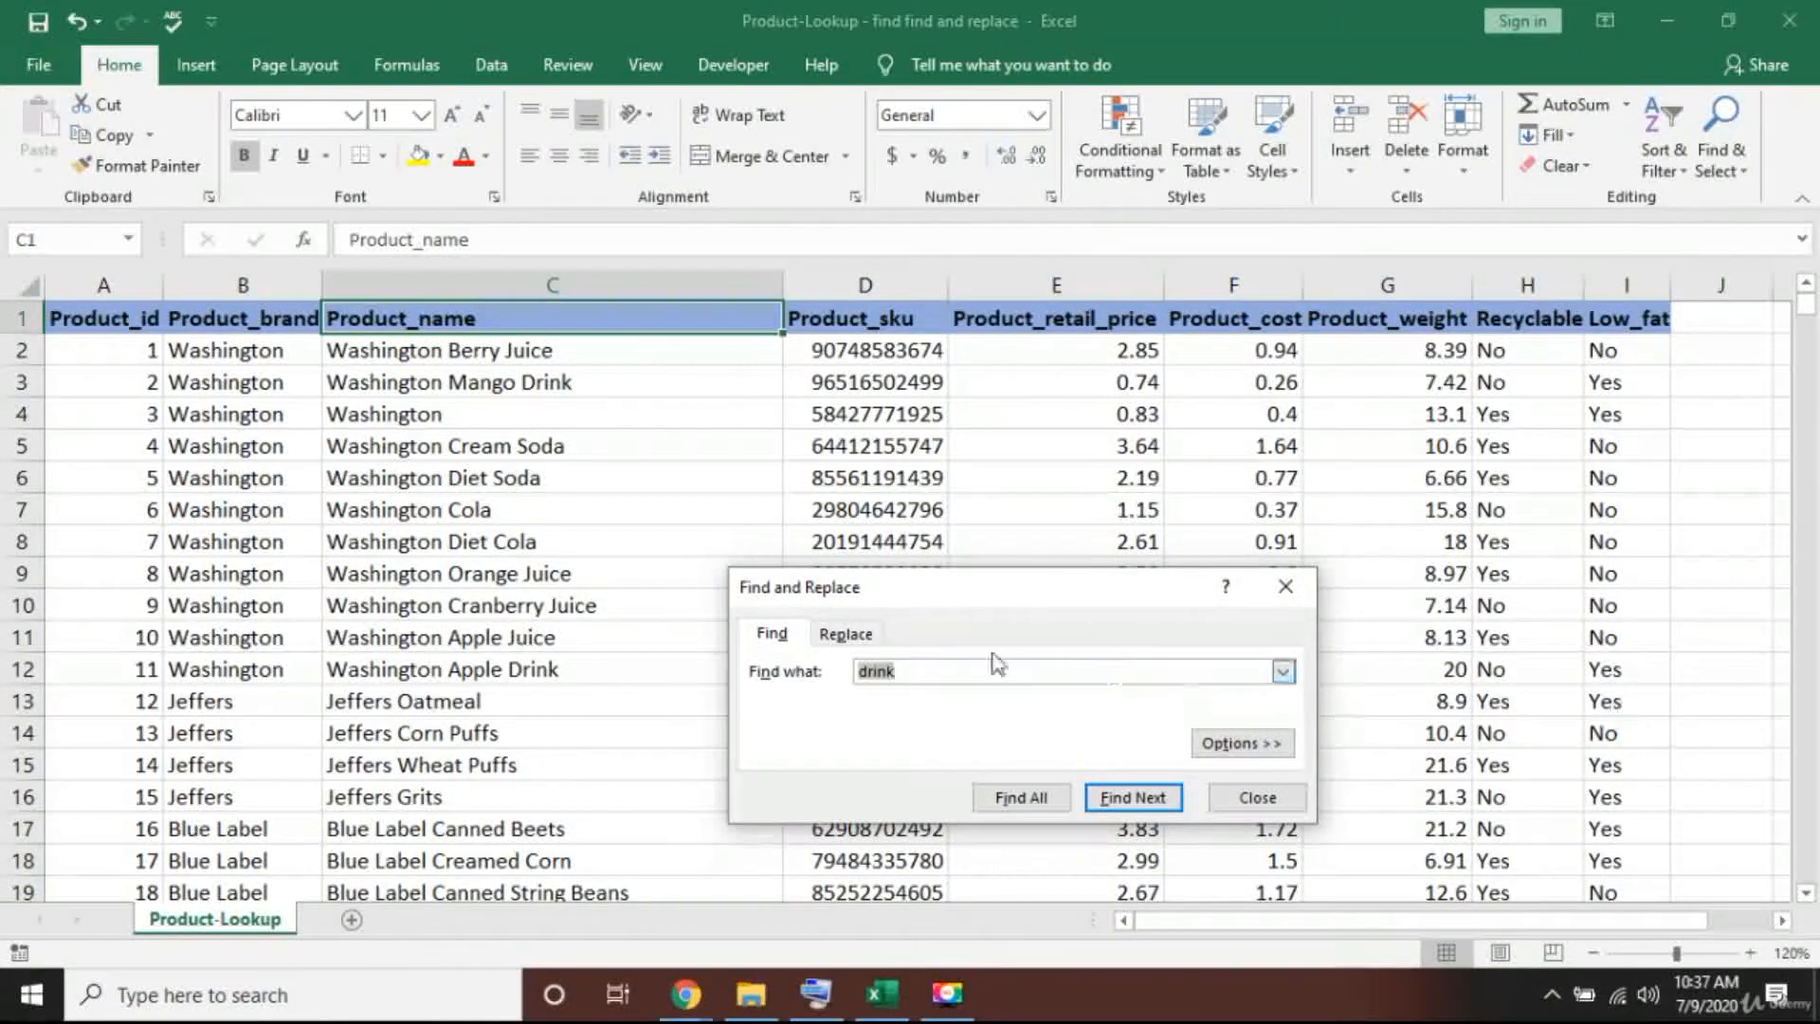
left_click_drag(1051, 587, 1005, 471)
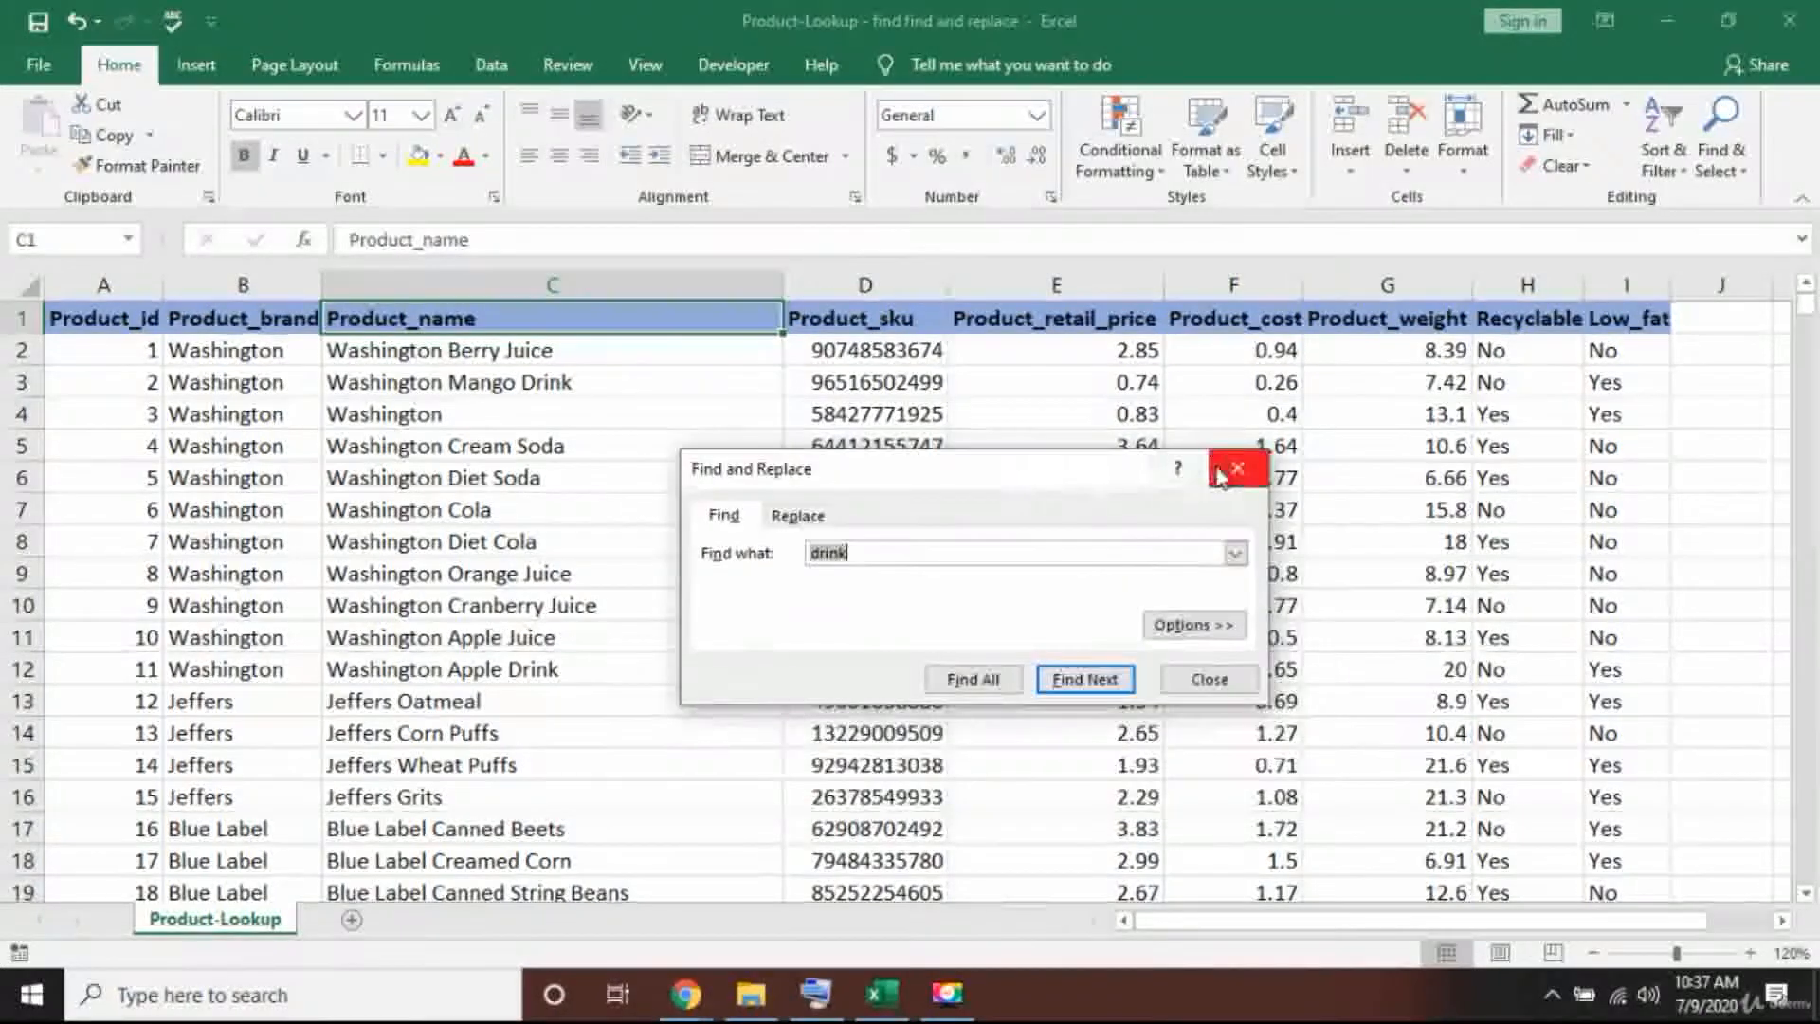
left_click(1227, 471)
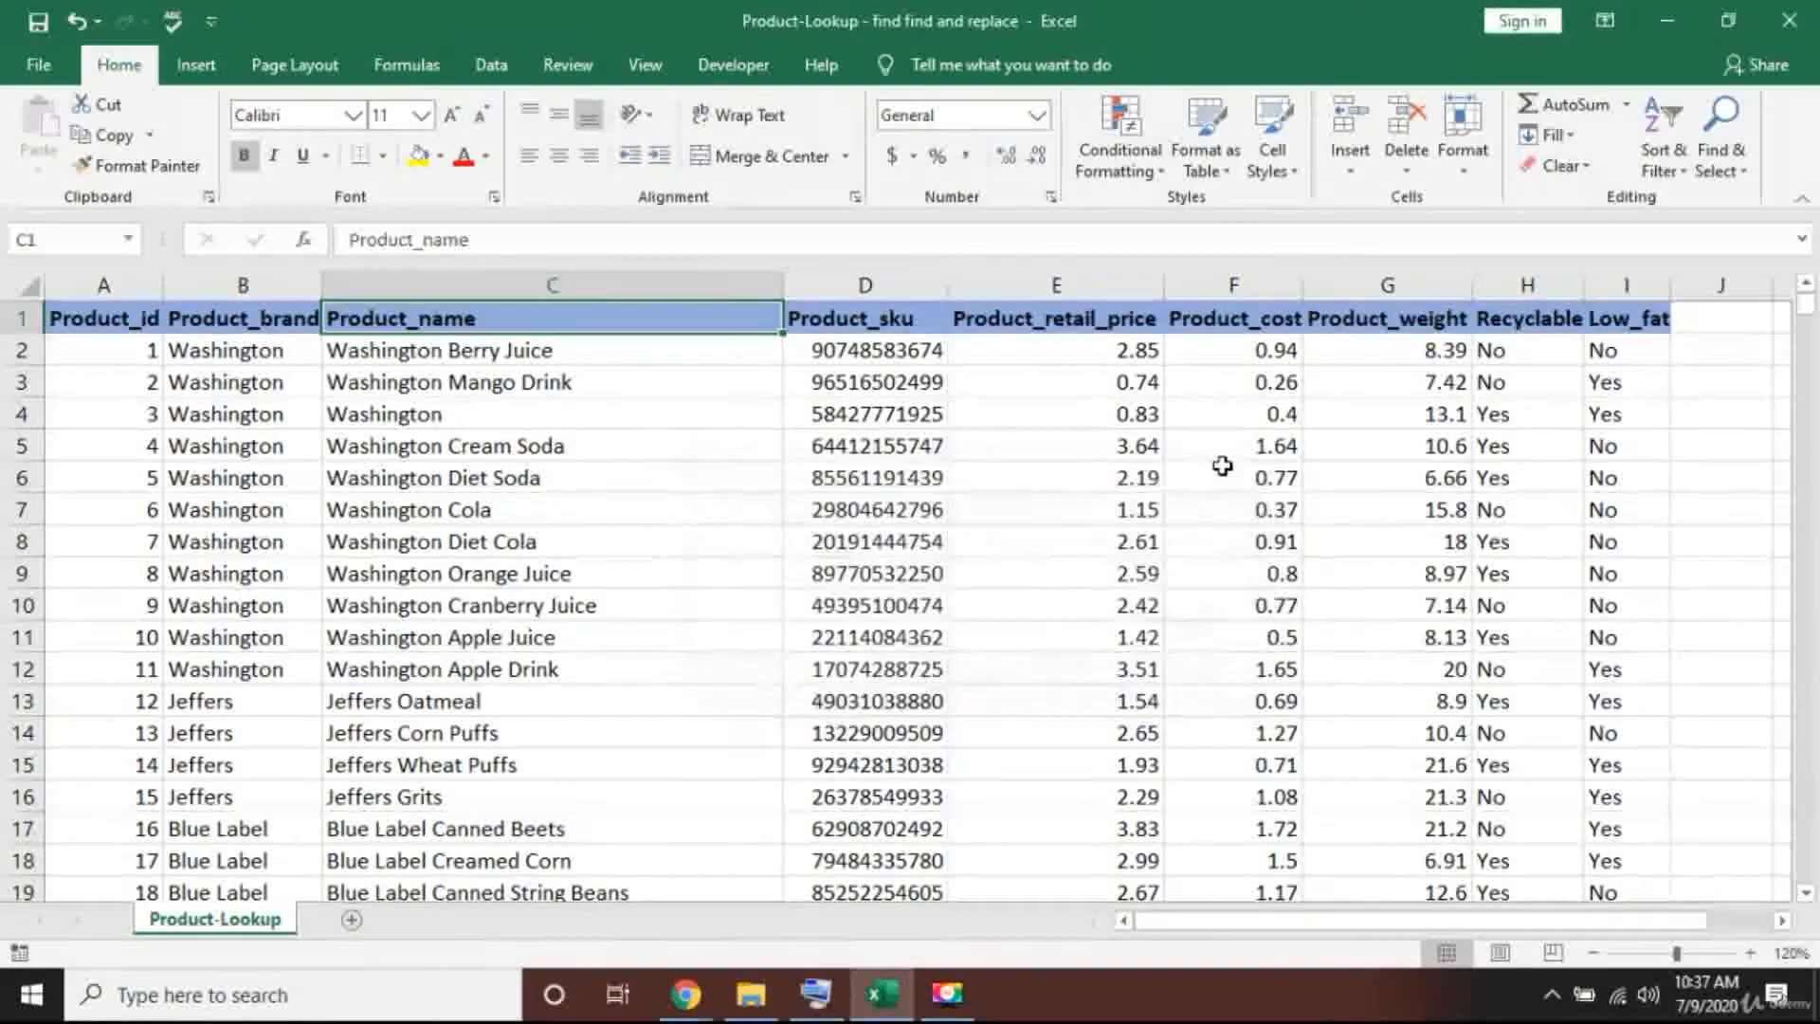
Step: Search the sheet for "Apple Jam" and go to the first match
left_click(1716, 156)
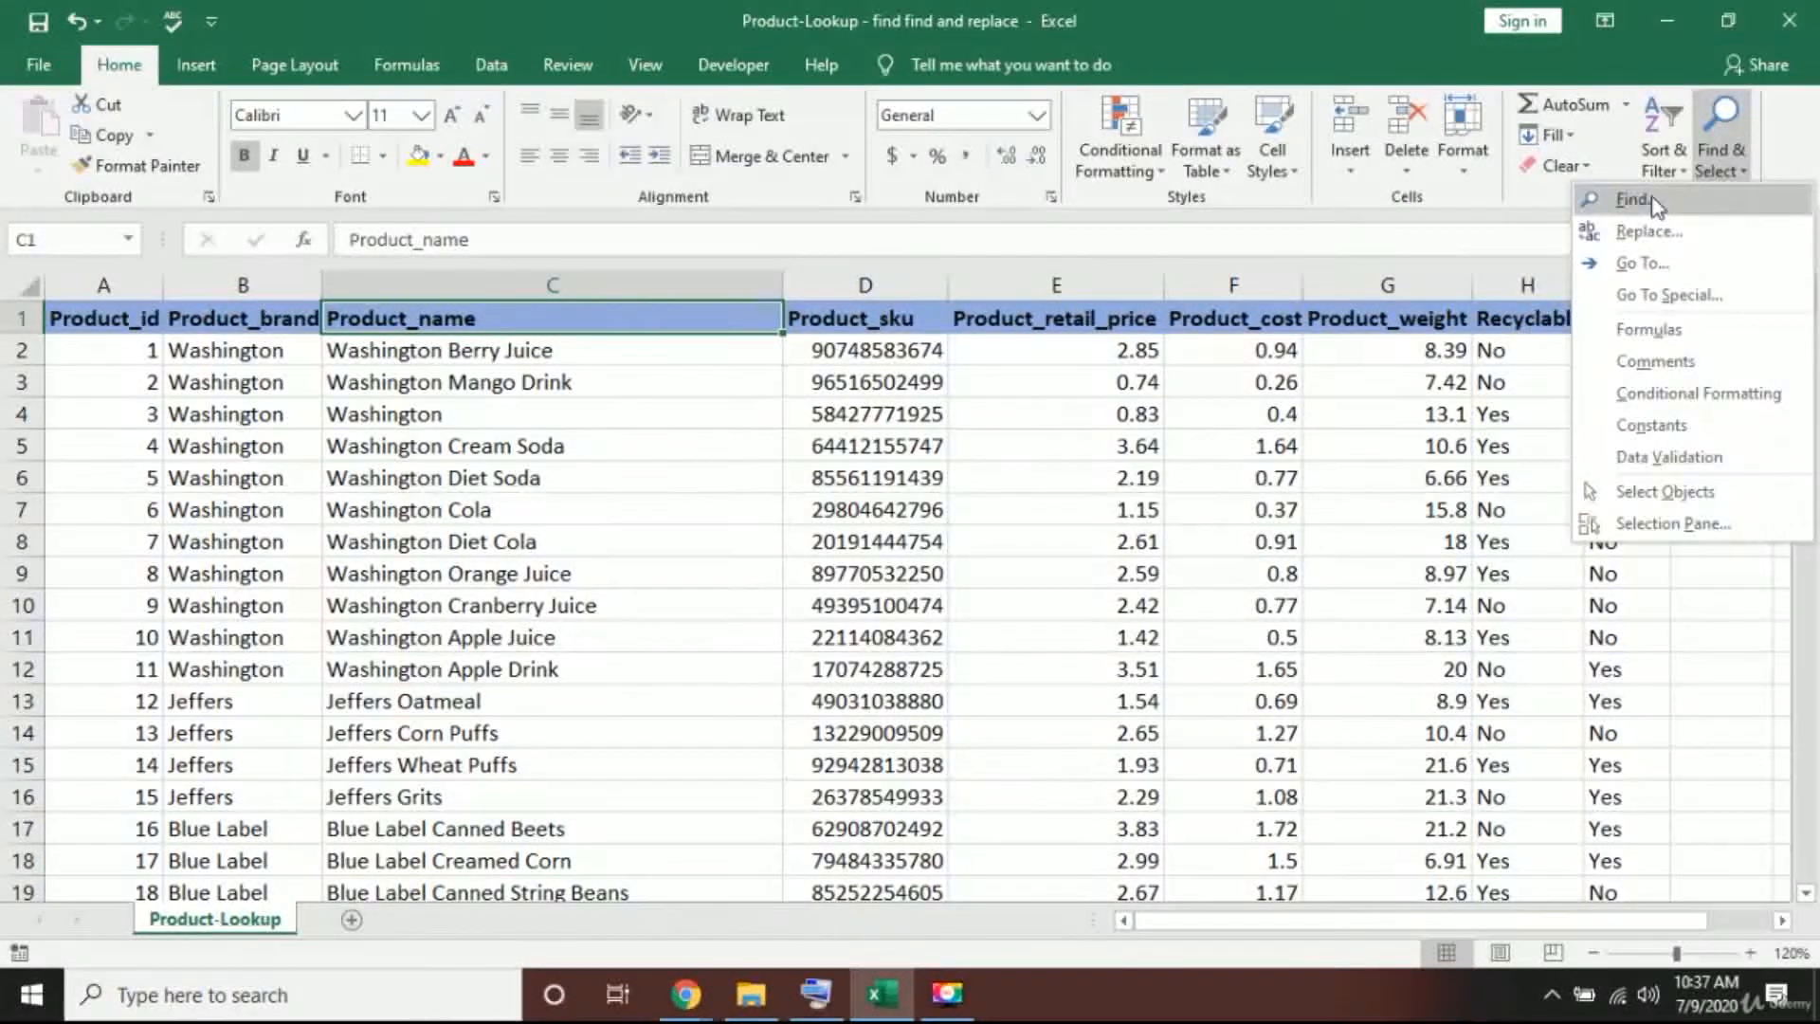
left_click(1654, 203)
left_click_drag(1005, 508, 930, 435)
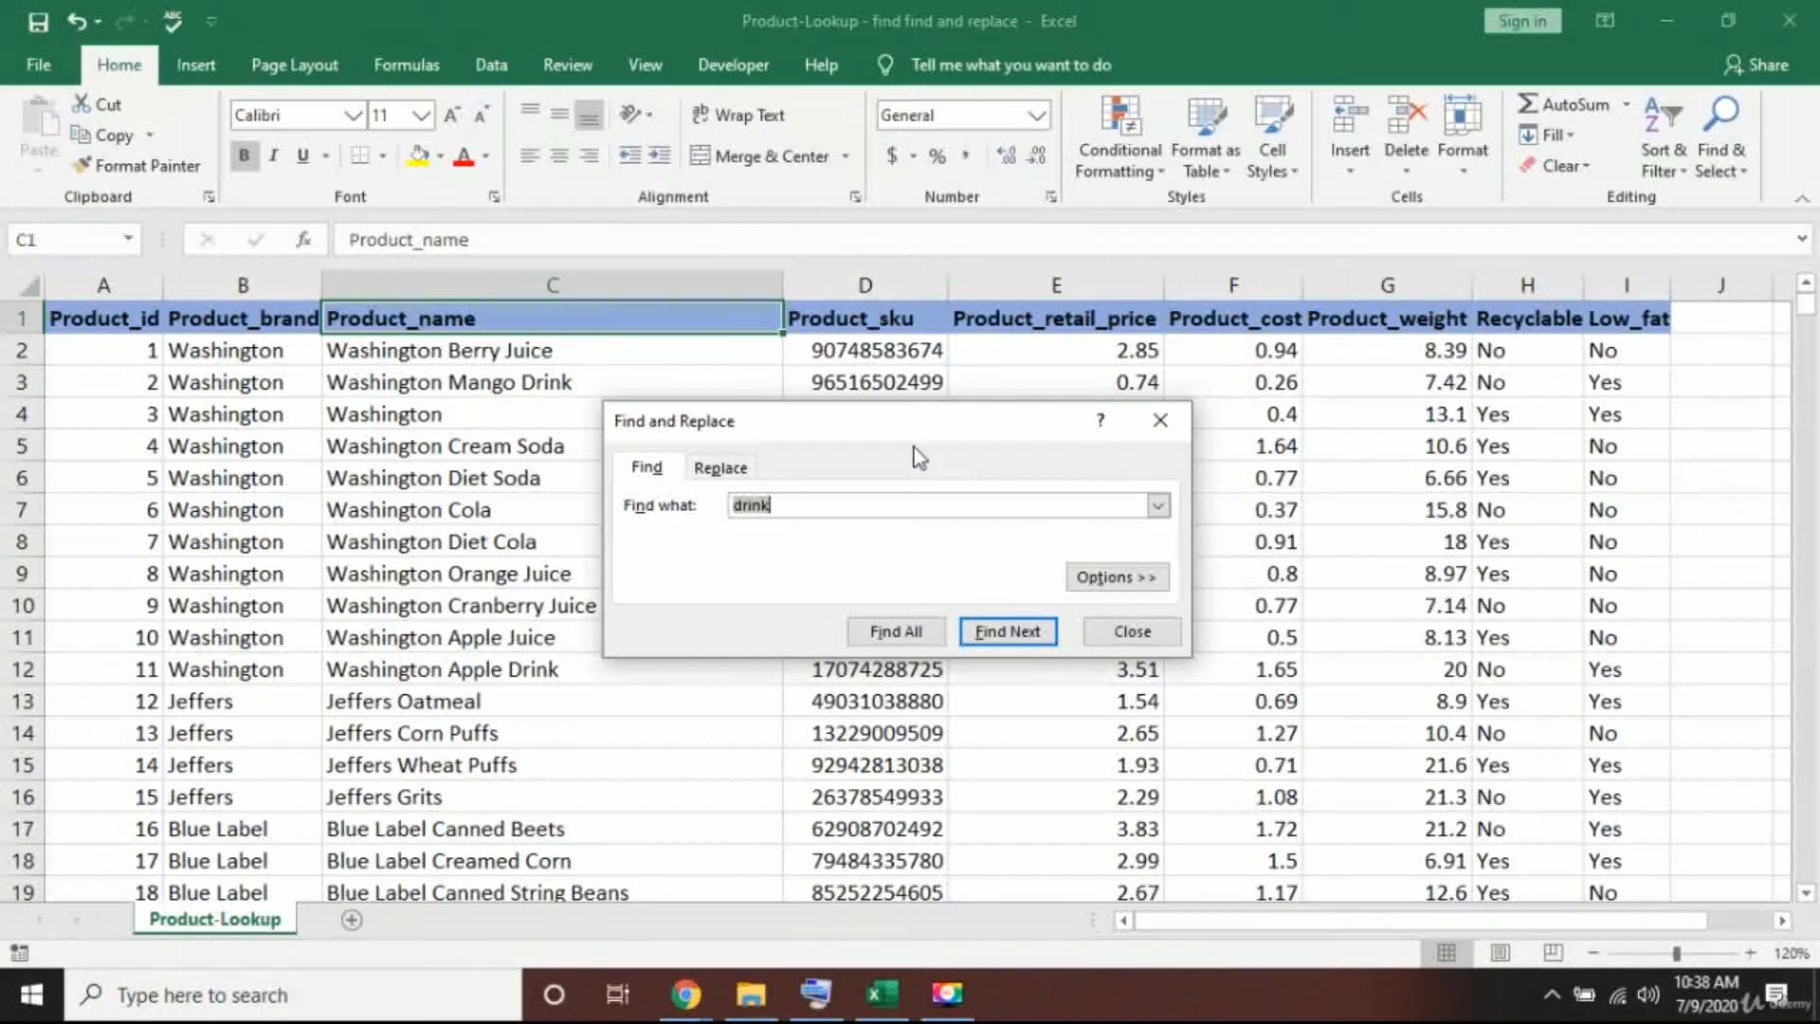
left_click(858, 500)
key("BackSpace")
key("BackSpace")
key("BackSpace")
key("BackSpace")
key("BackSpace")
type("Apple Jam")
left_click(996, 633)
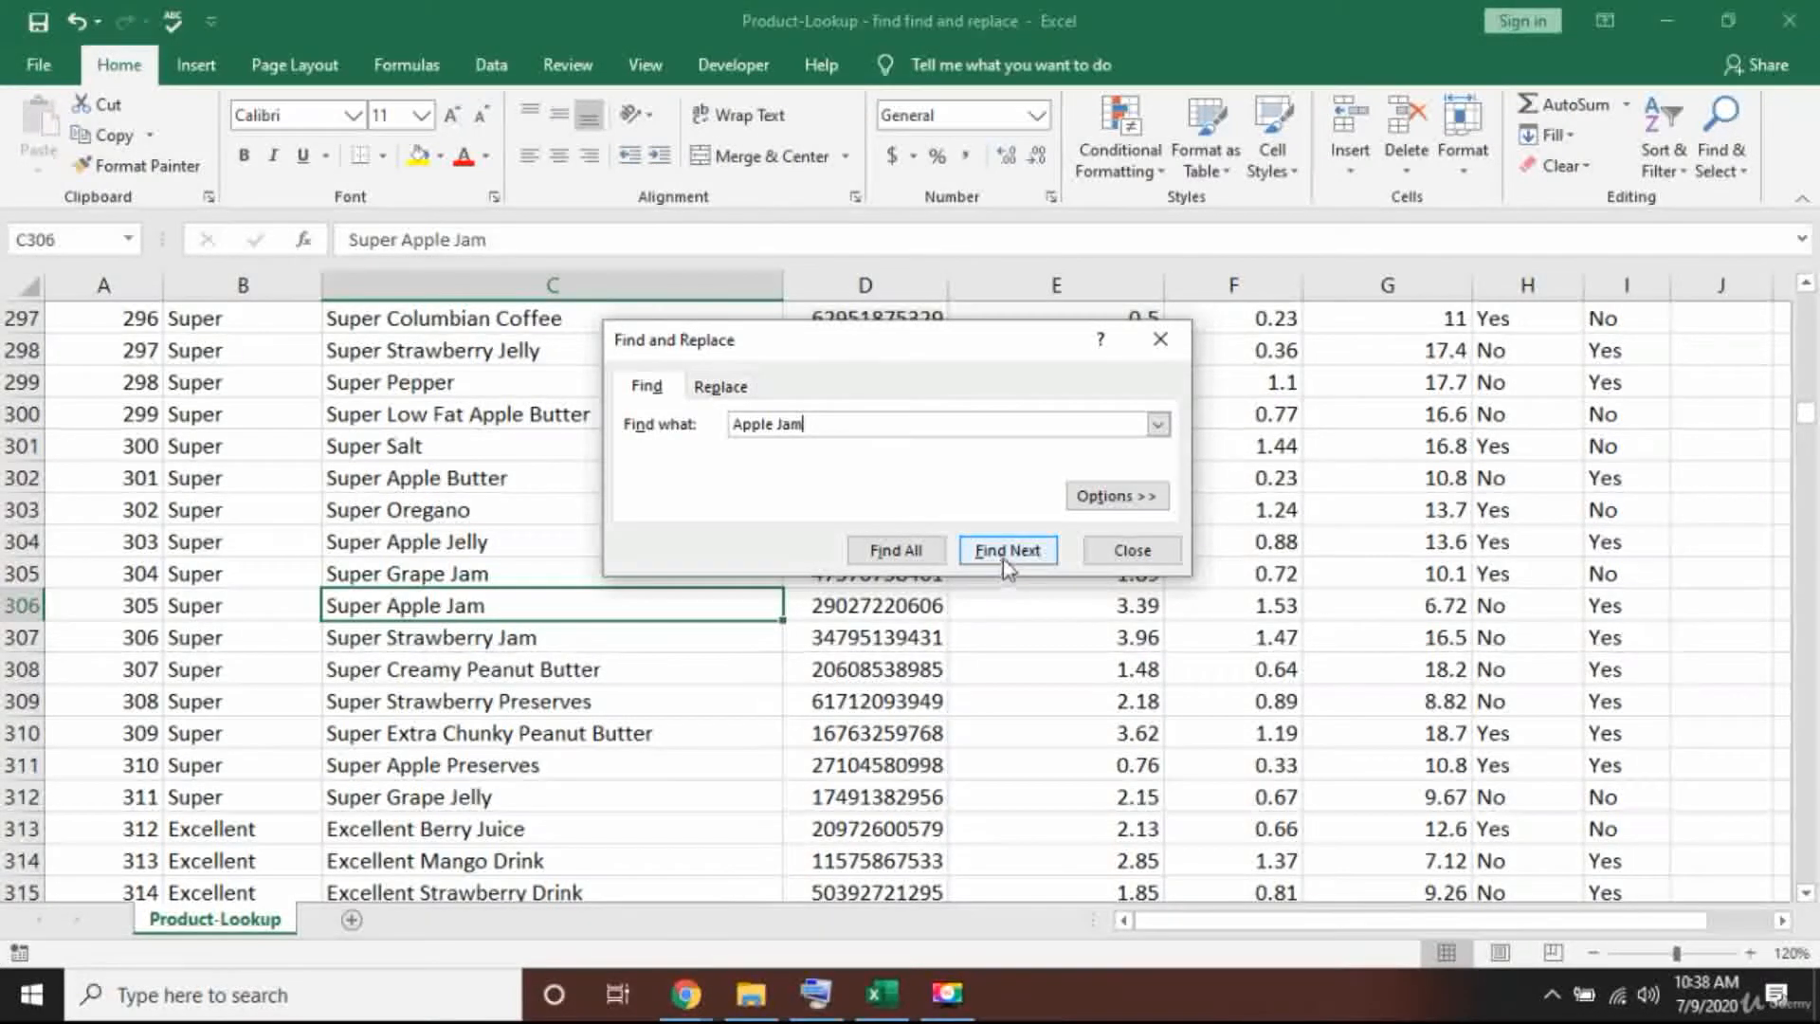
Step: Go through the next two "Apple Jam" matches and close the search
left_click(1006, 559)
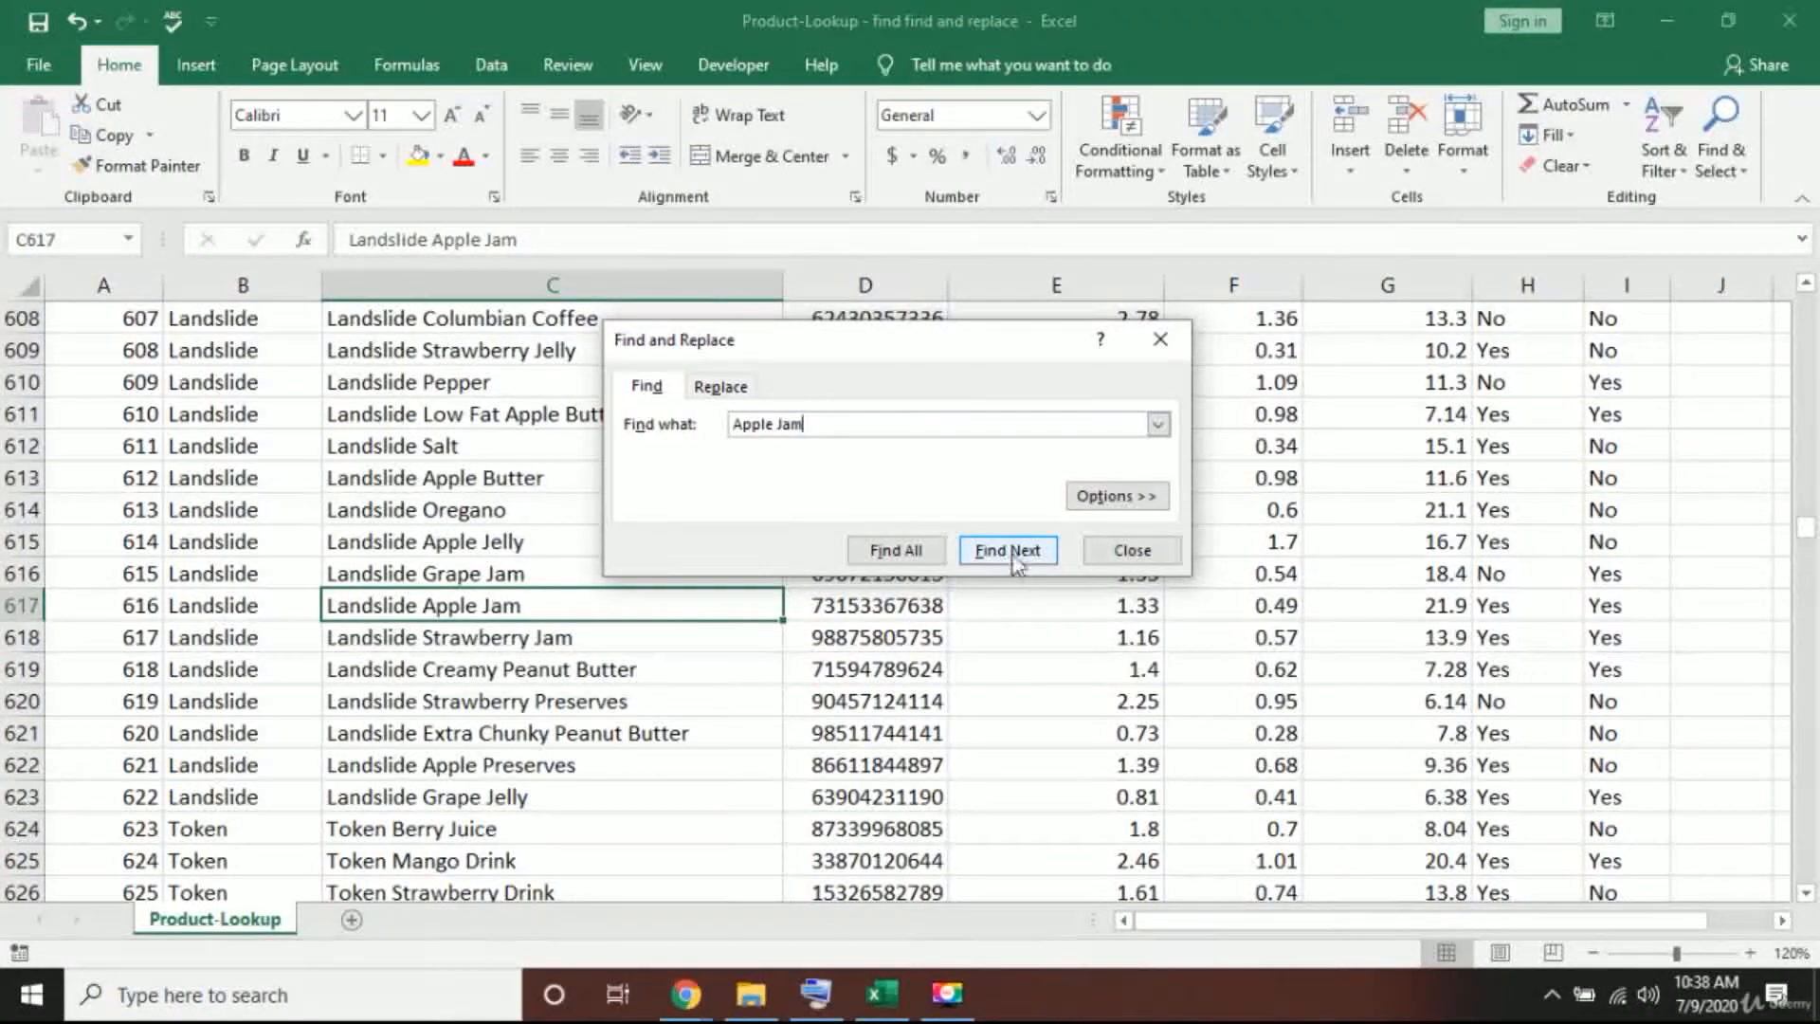
left_click(1010, 553)
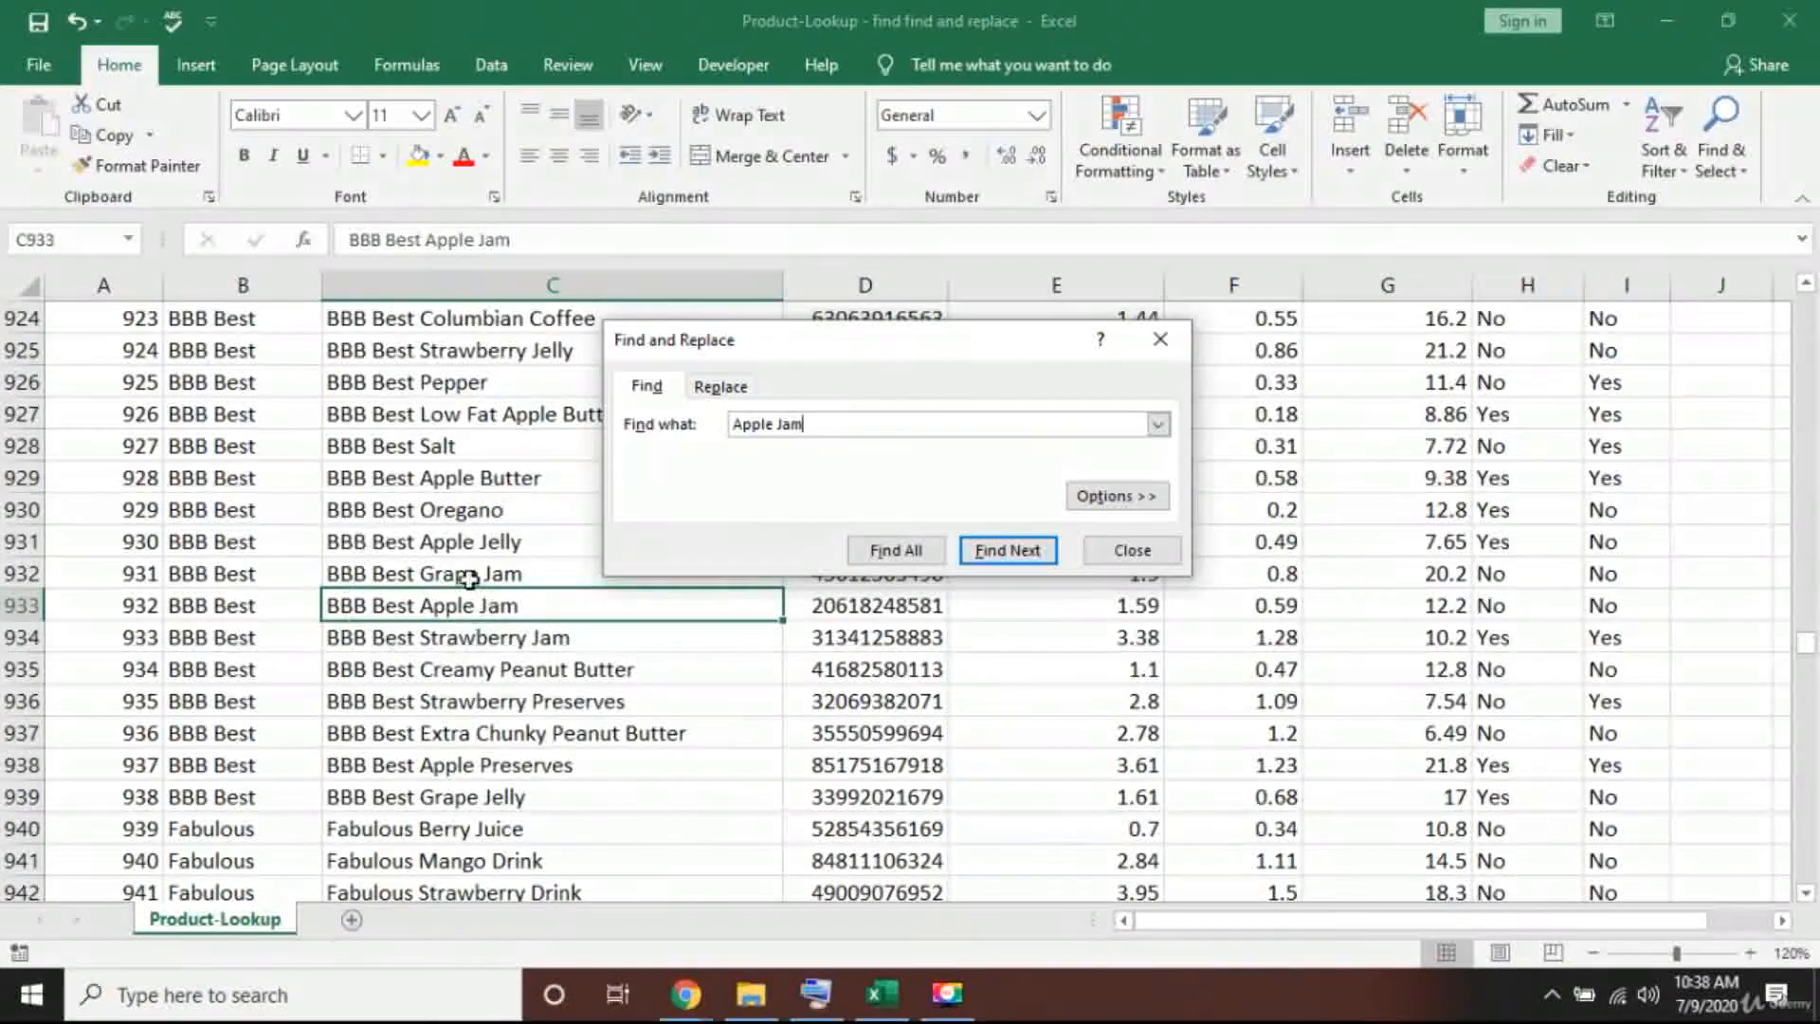
left_click(1086, 552)
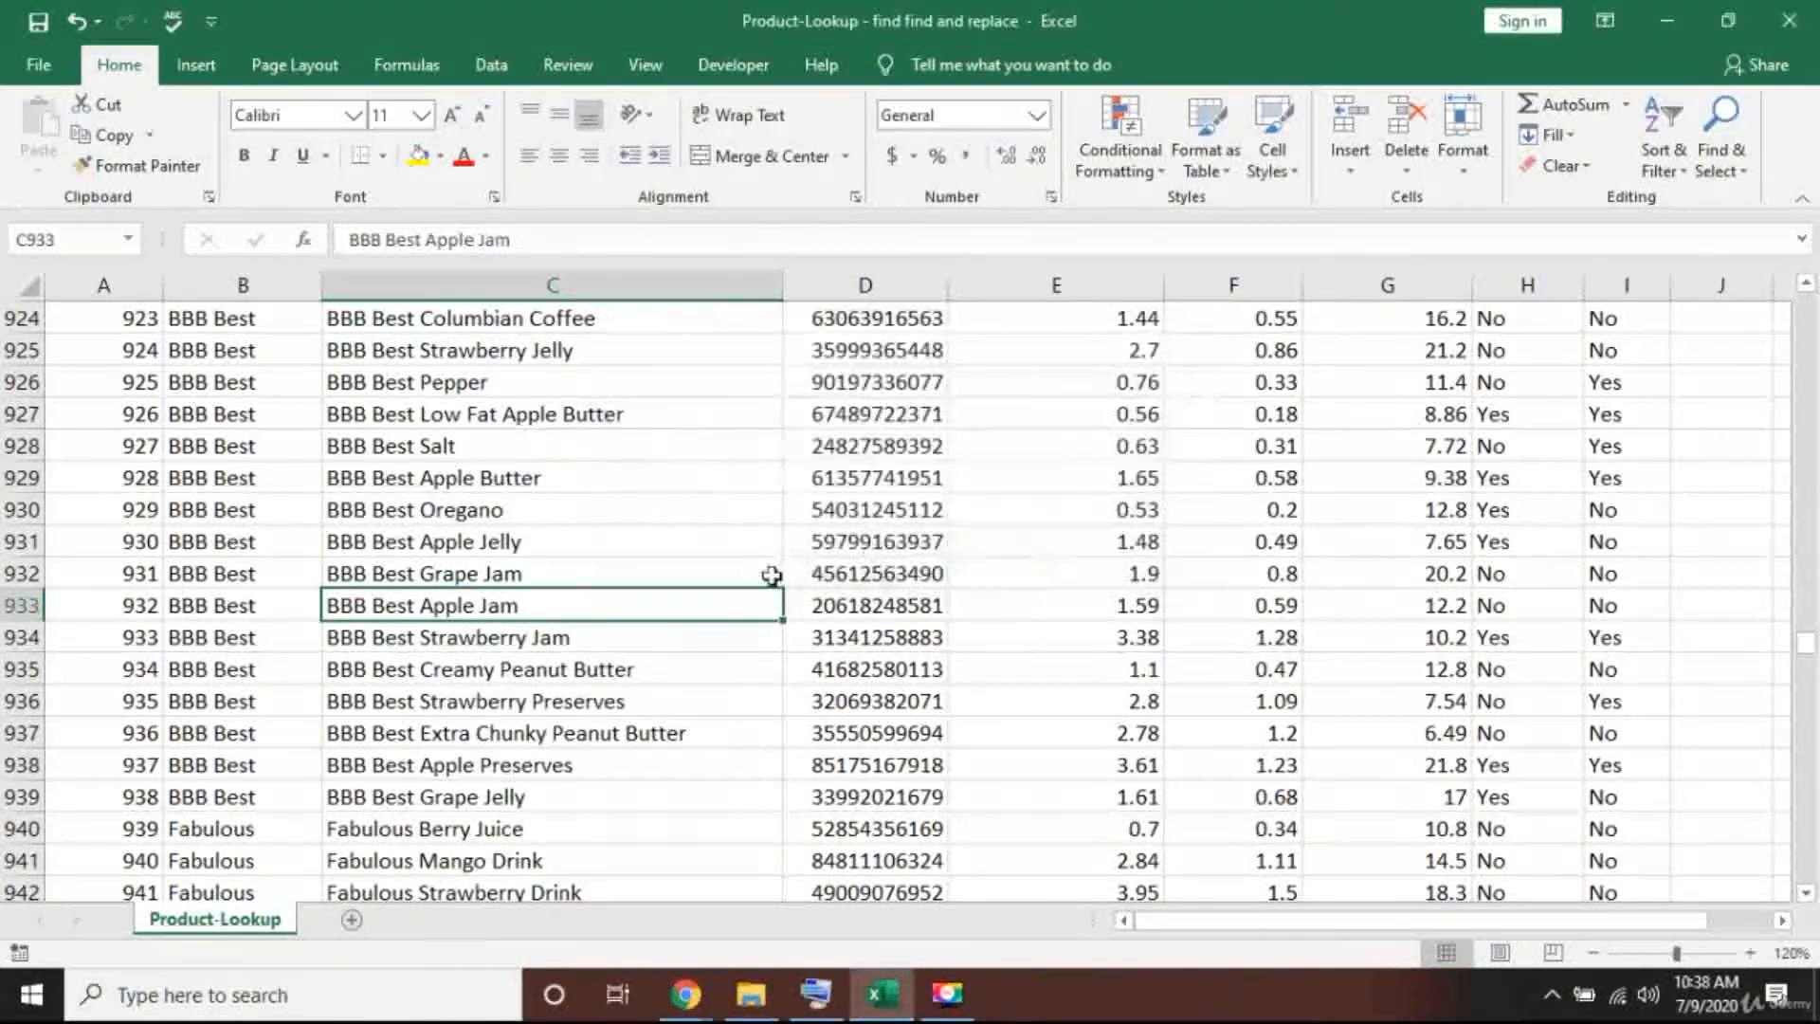
Step: Select the entire Product_brand column and search only within it for "Apple Jam"
key("ctrl+Up")
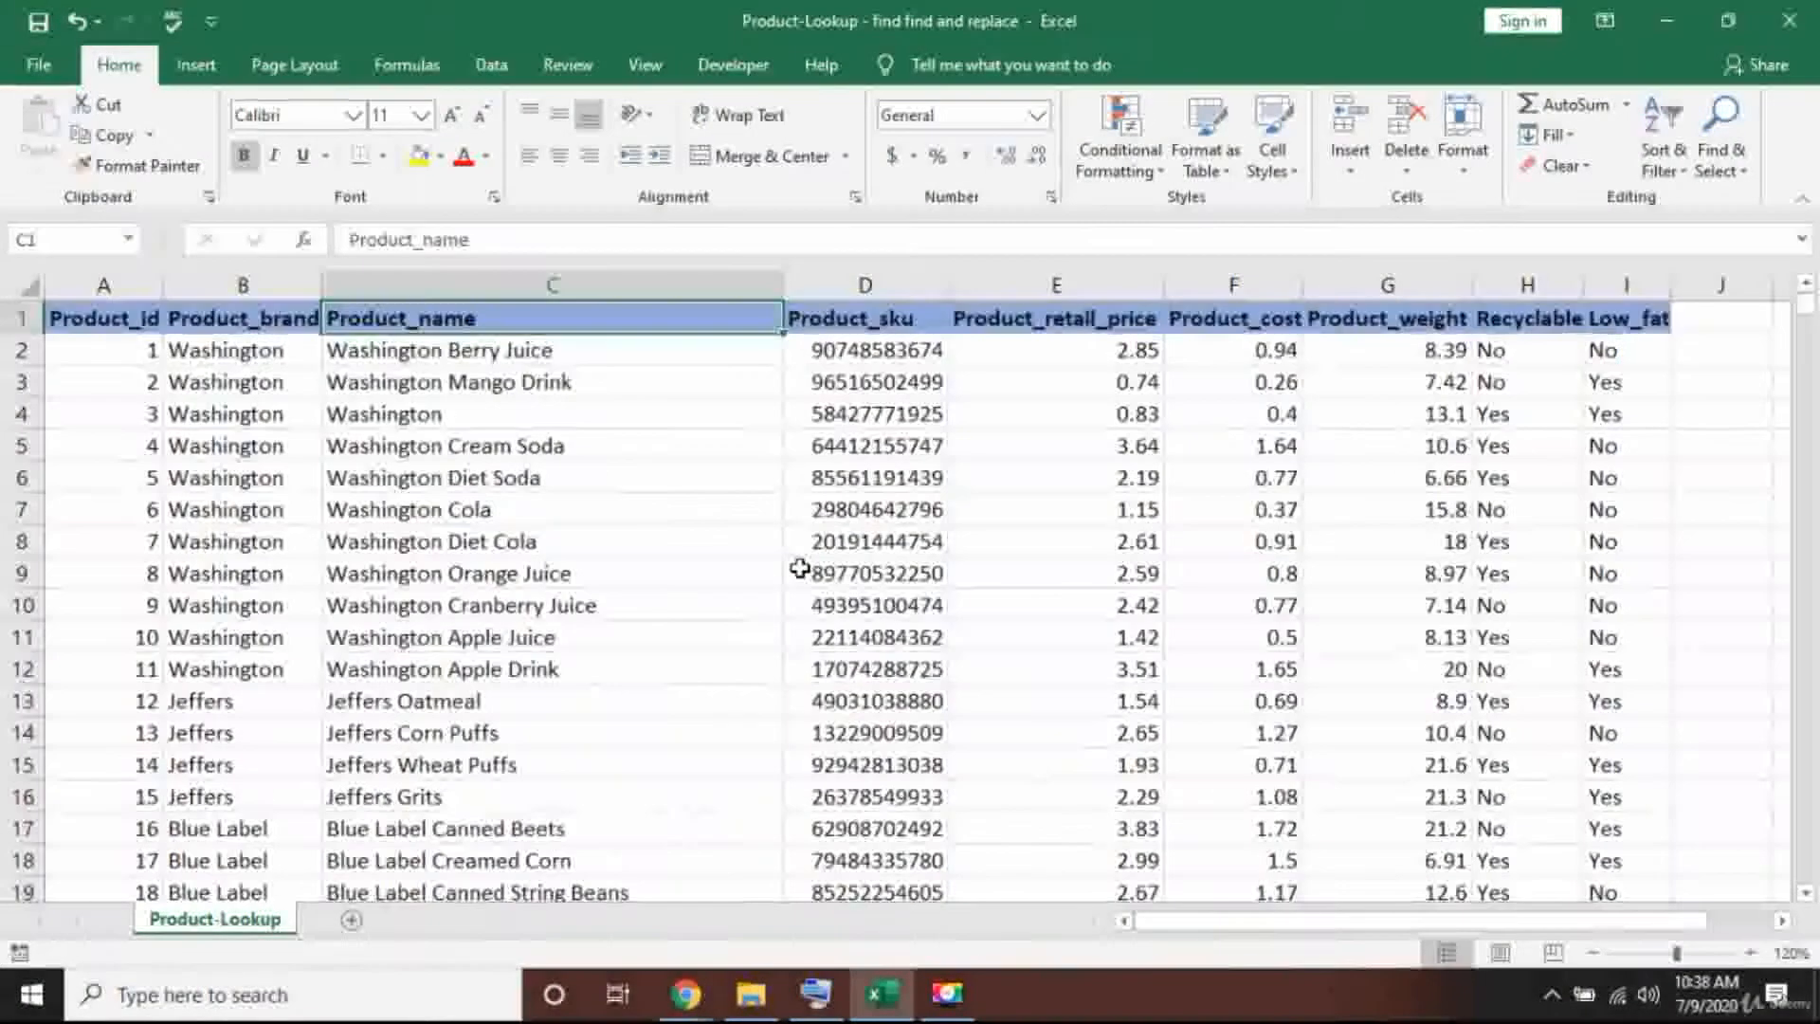
key("Down")
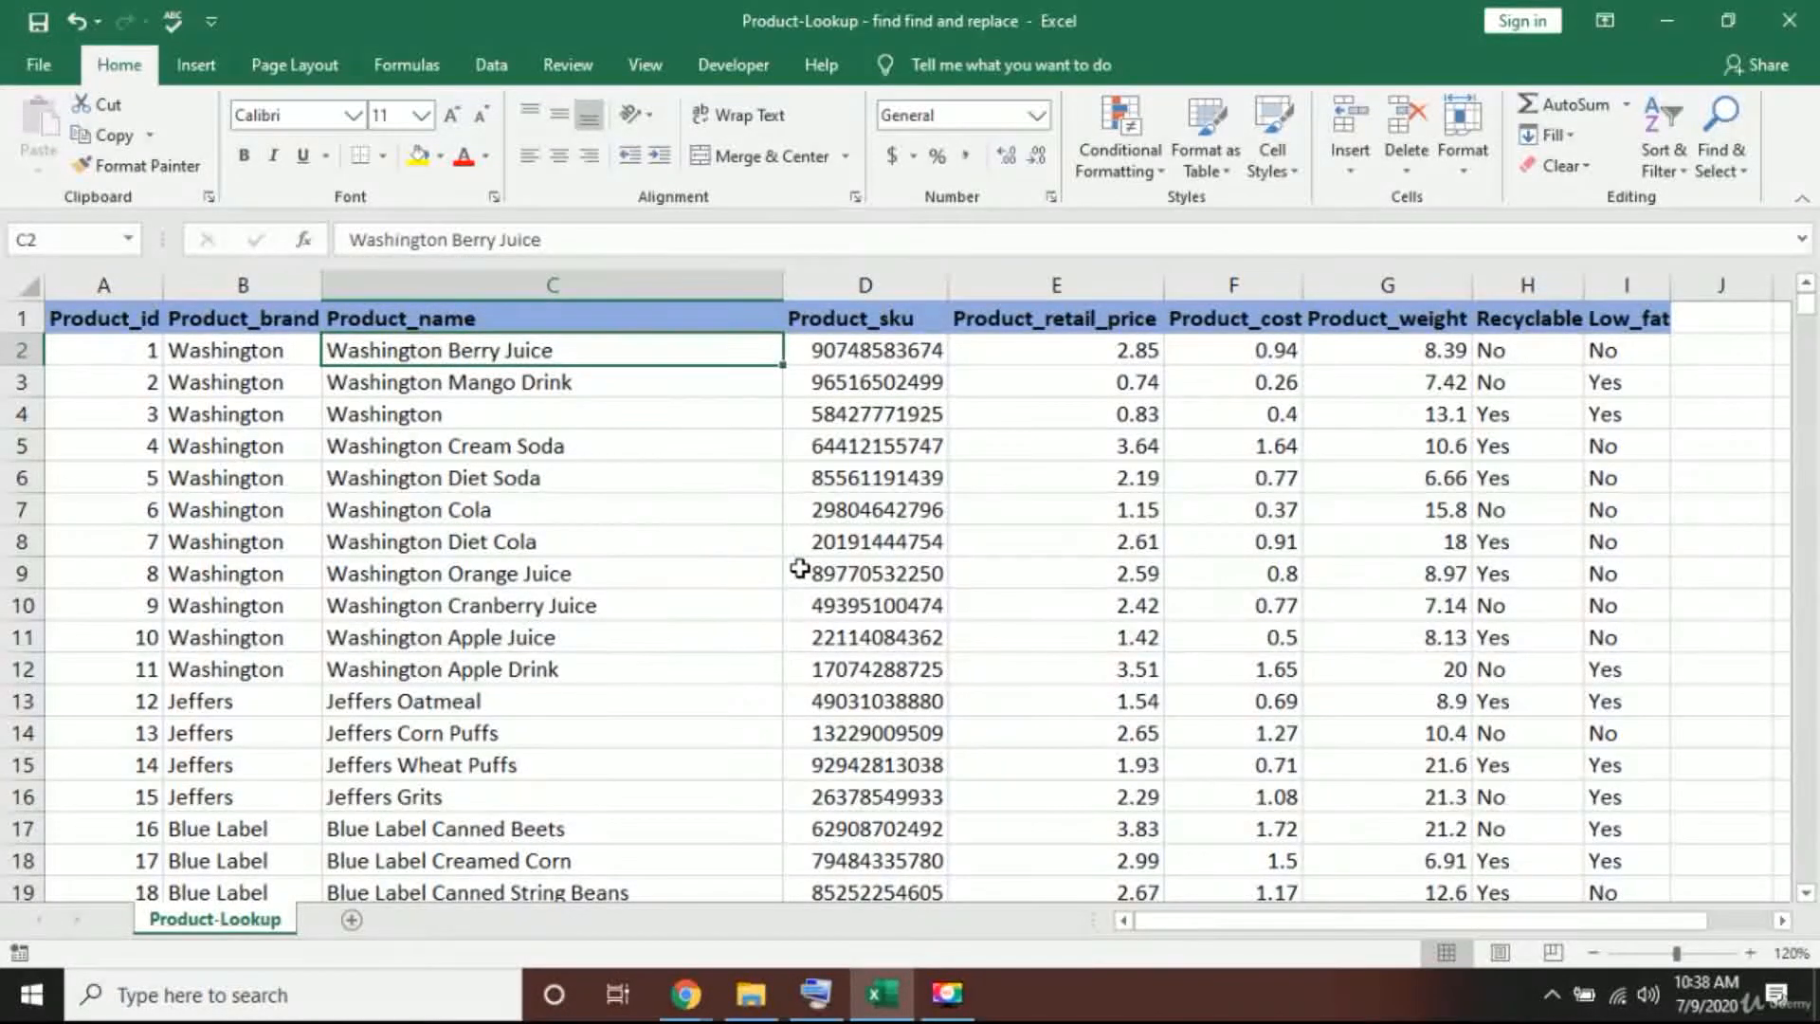
key("Left")
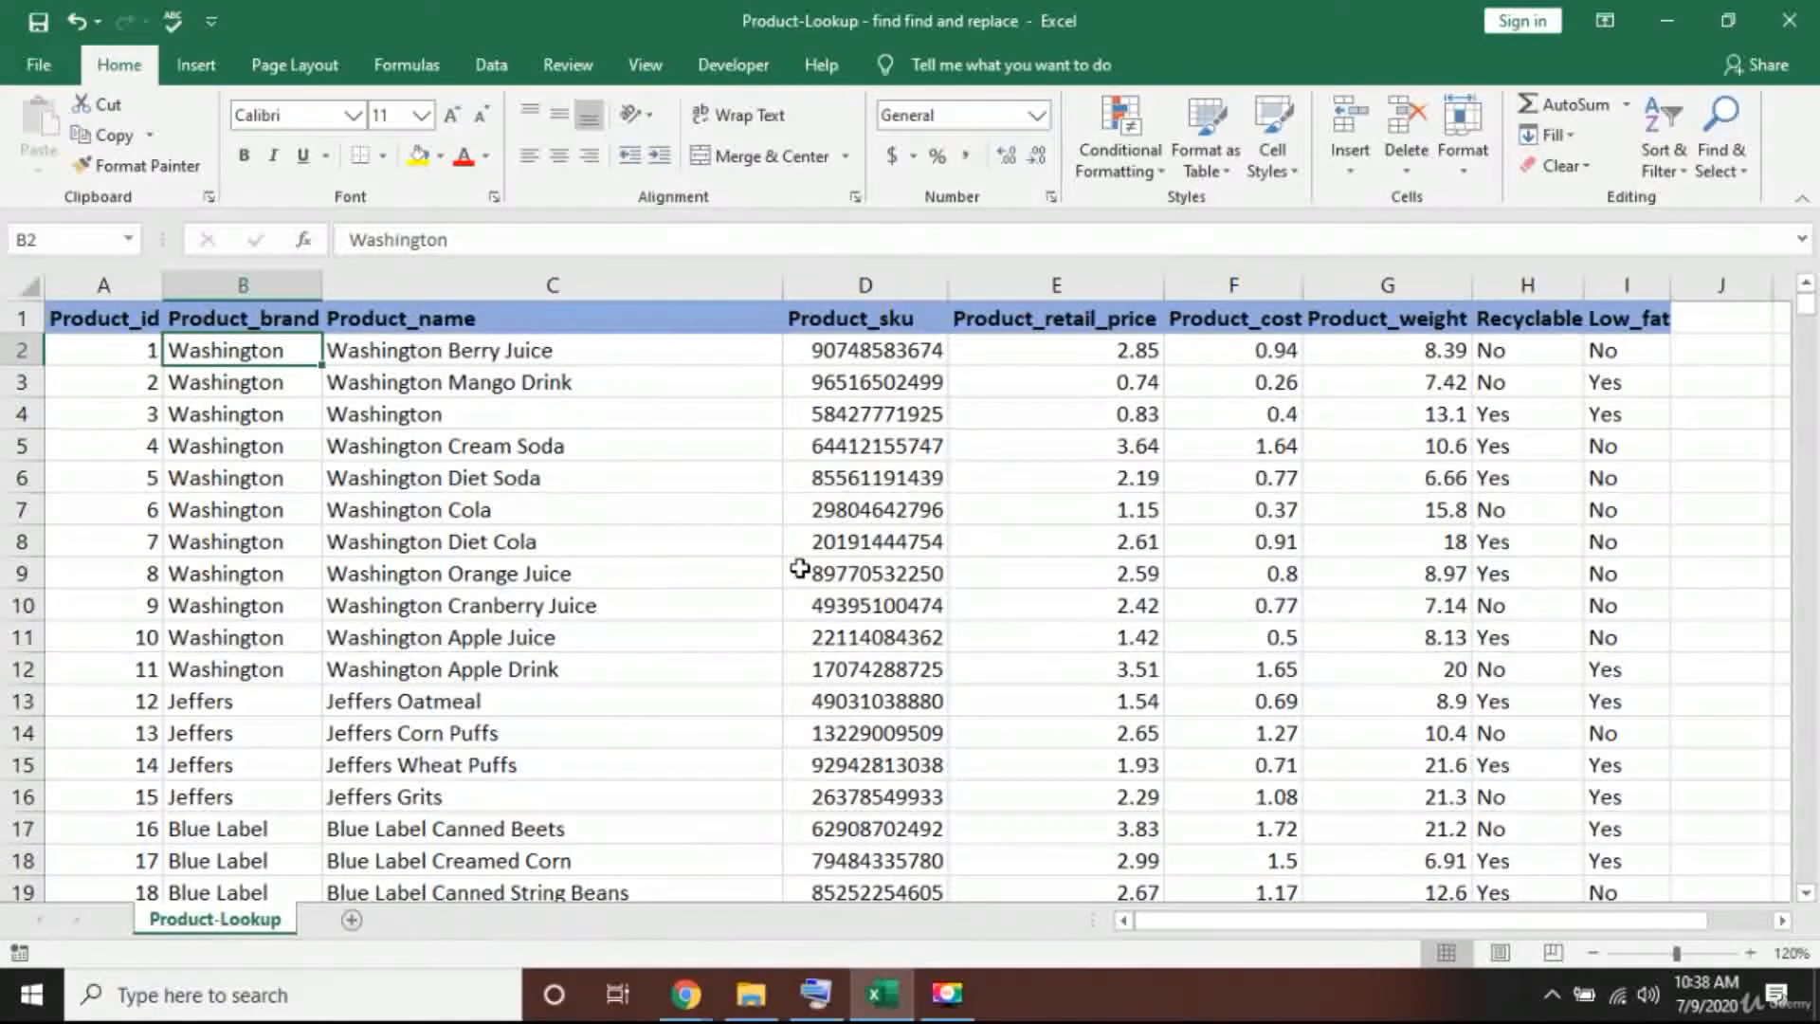
key("ctrl+space")
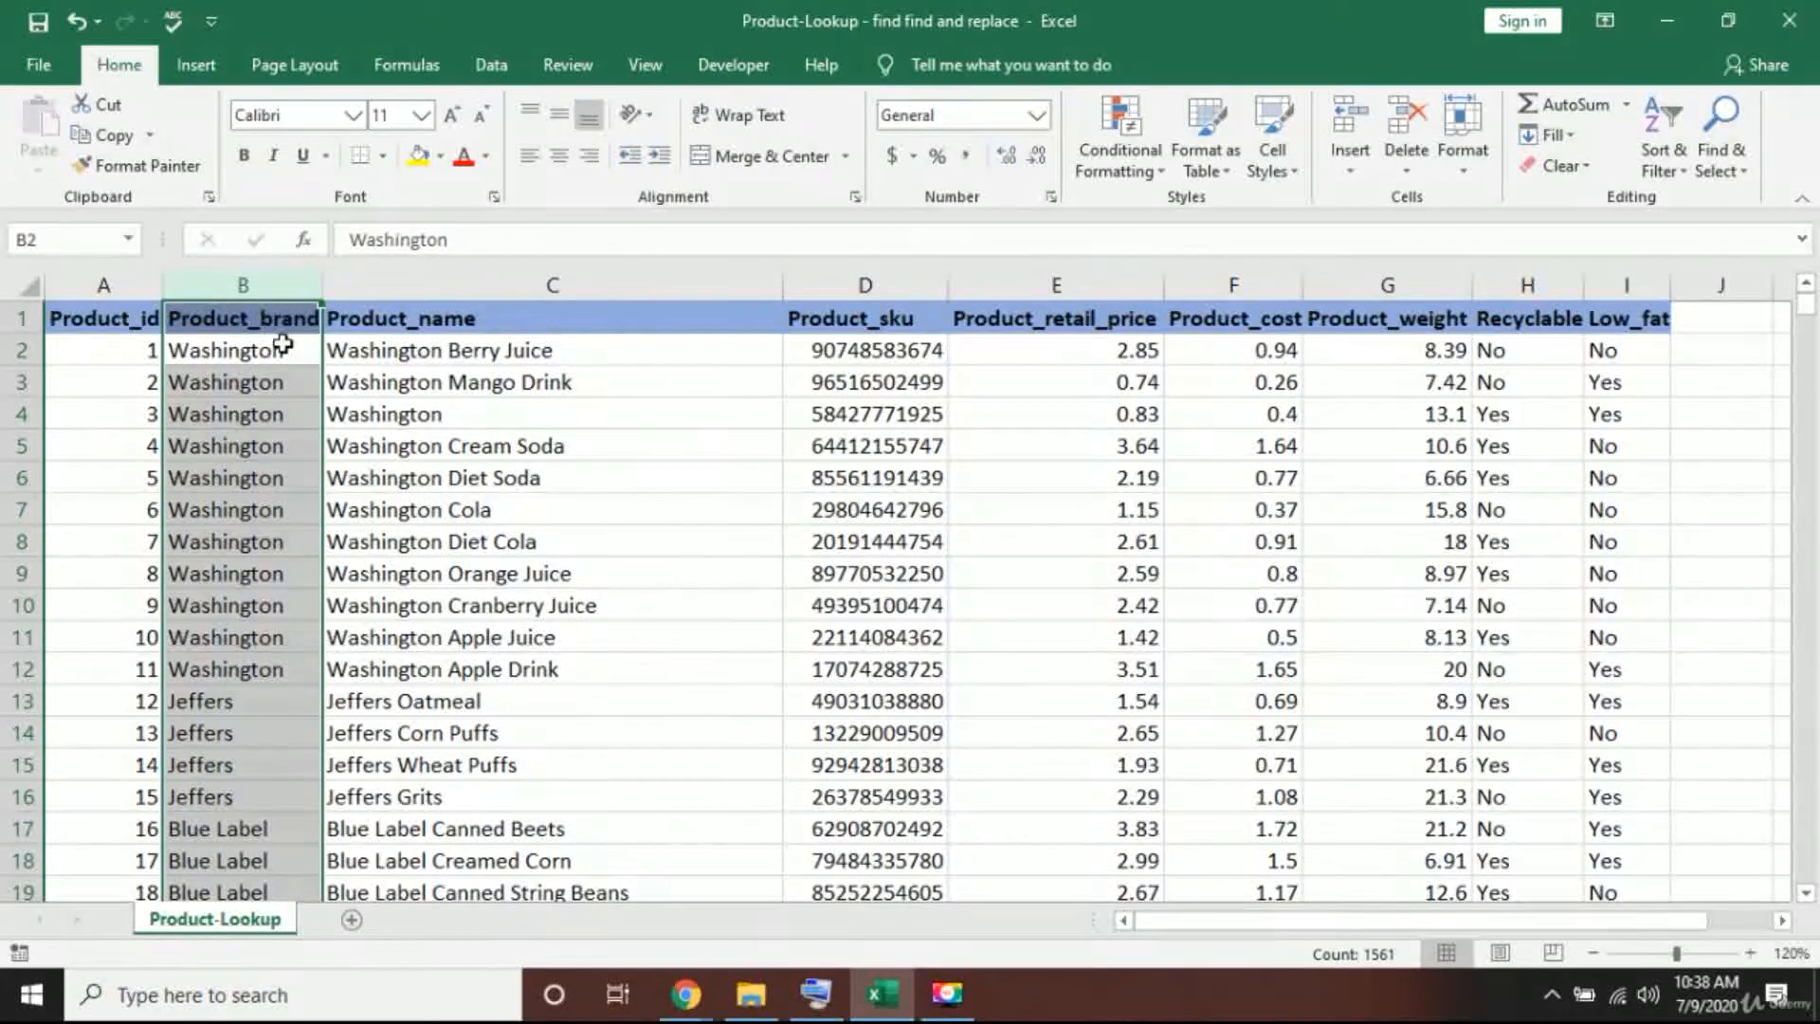
key("ctrl+f")
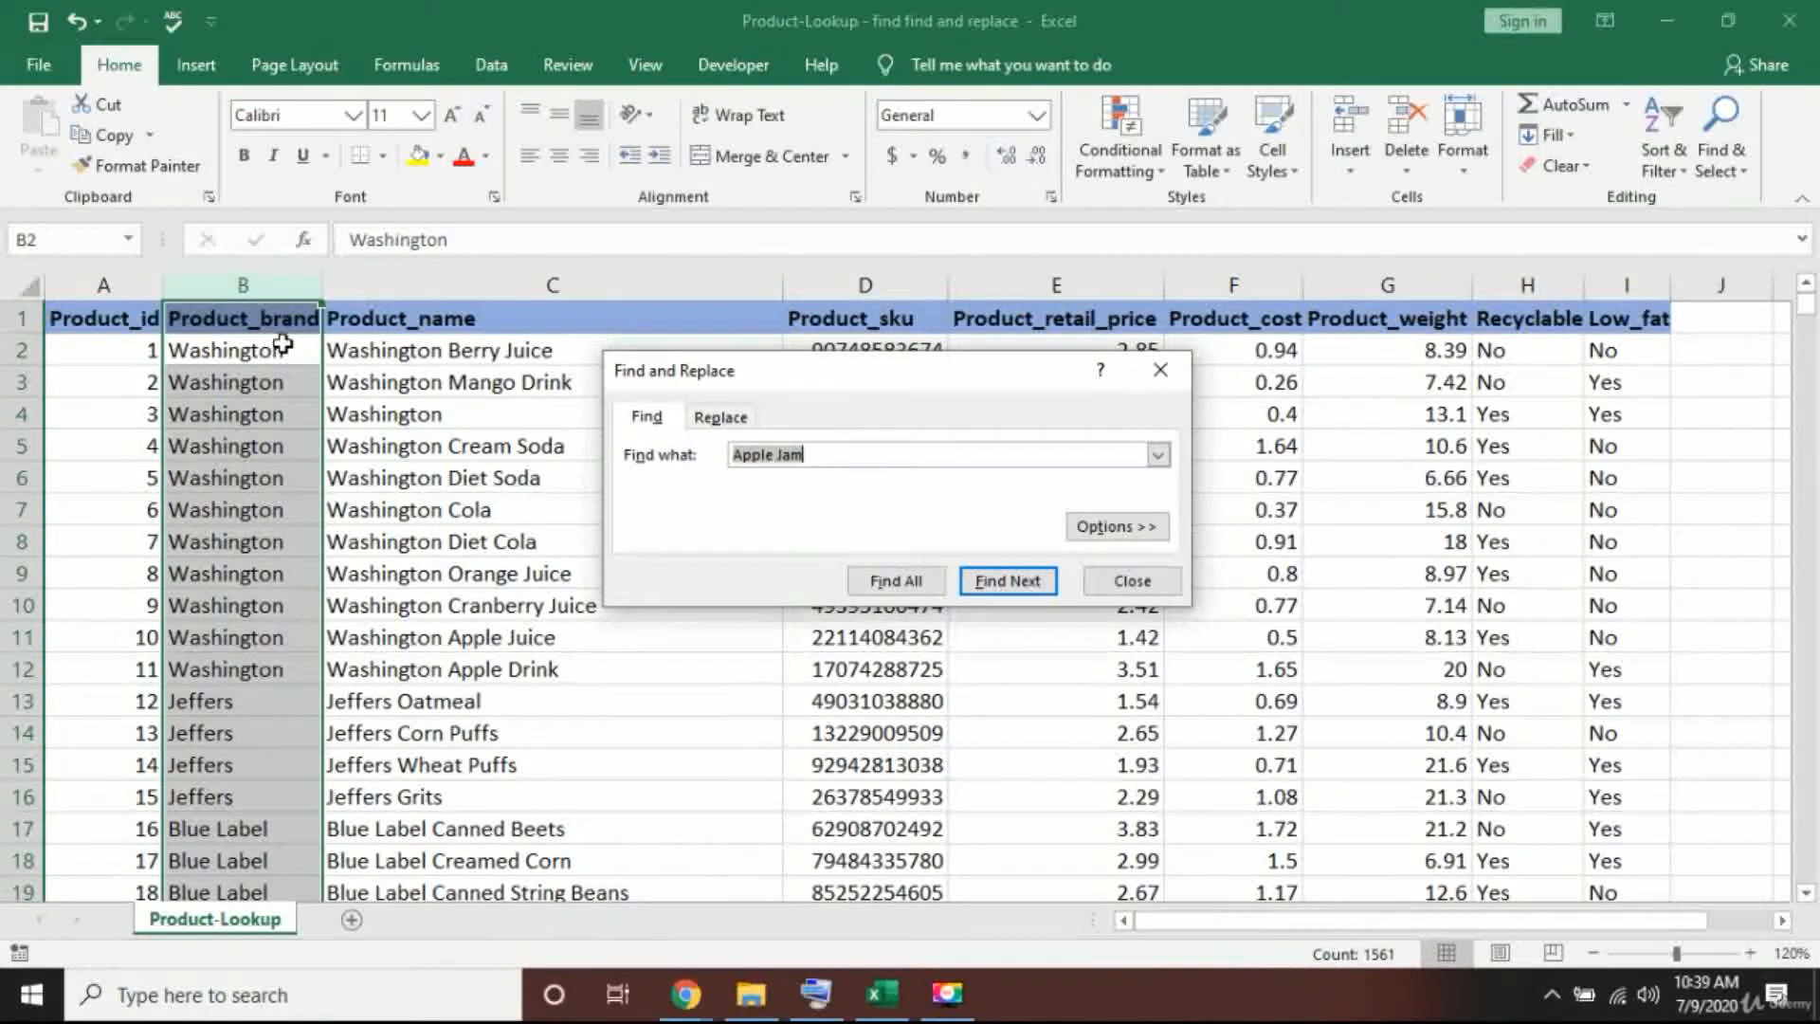
left_click(1021, 585)
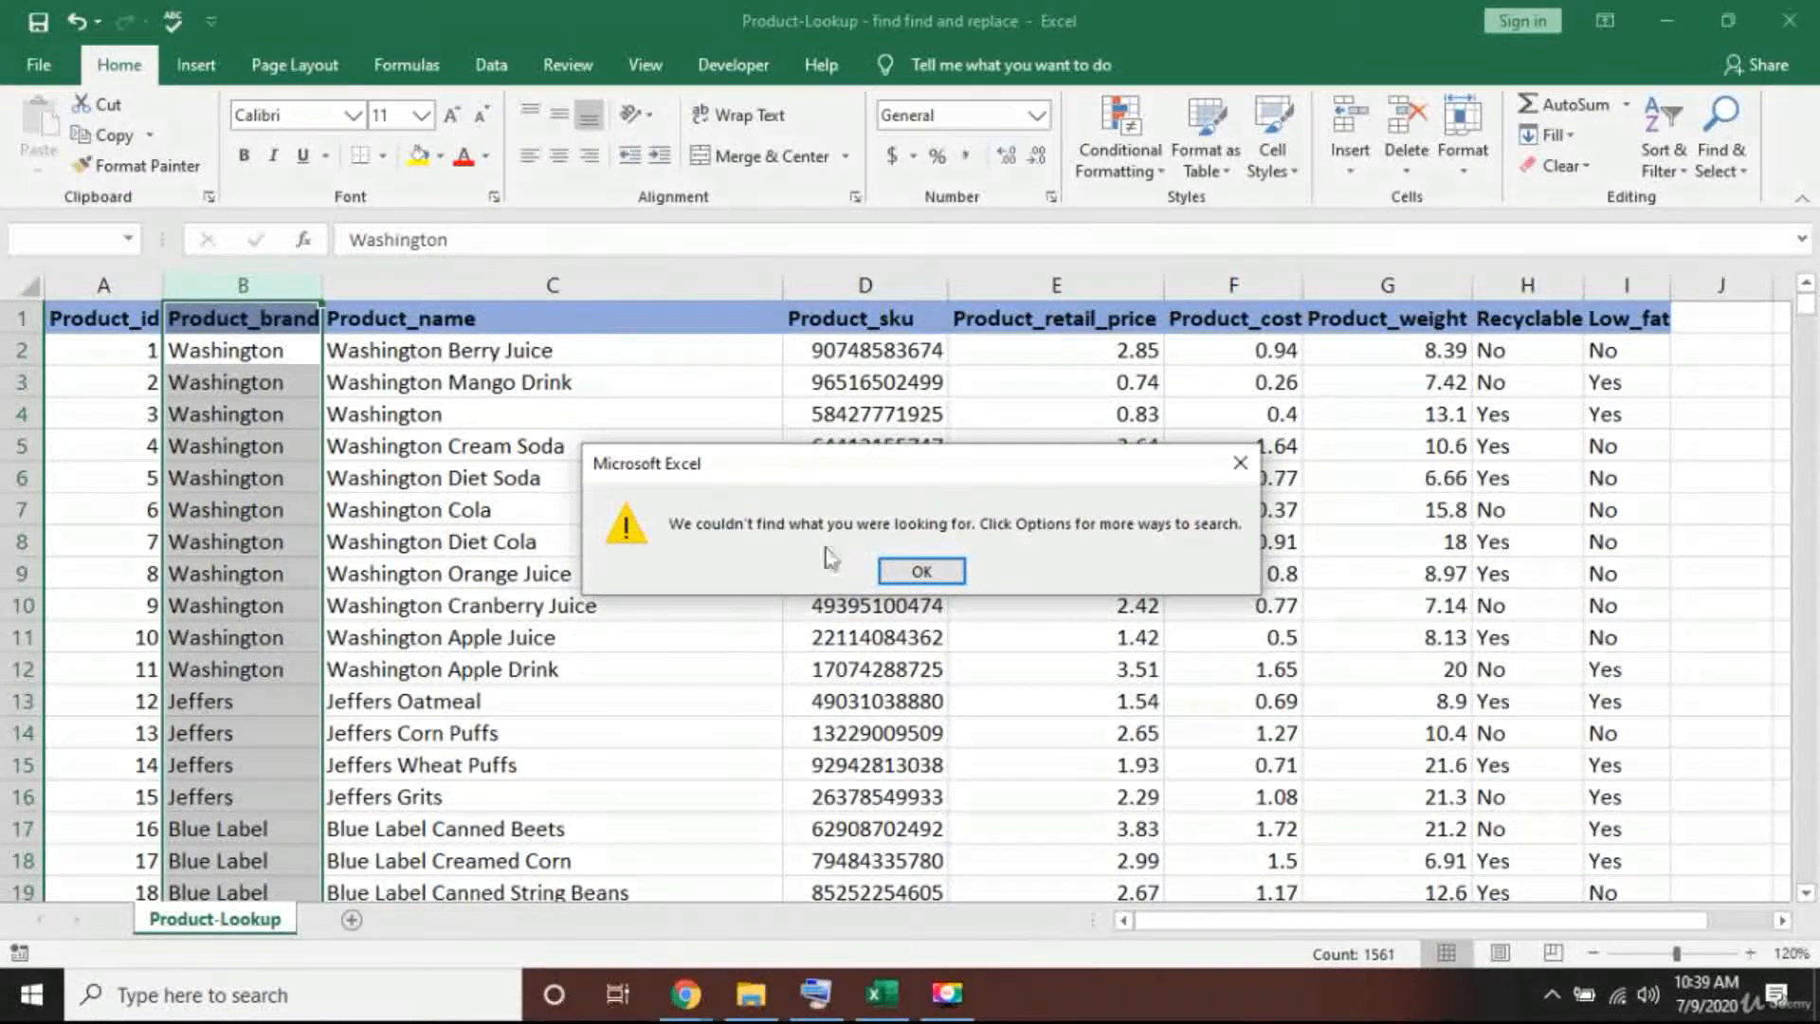
left_click(1237, 463)
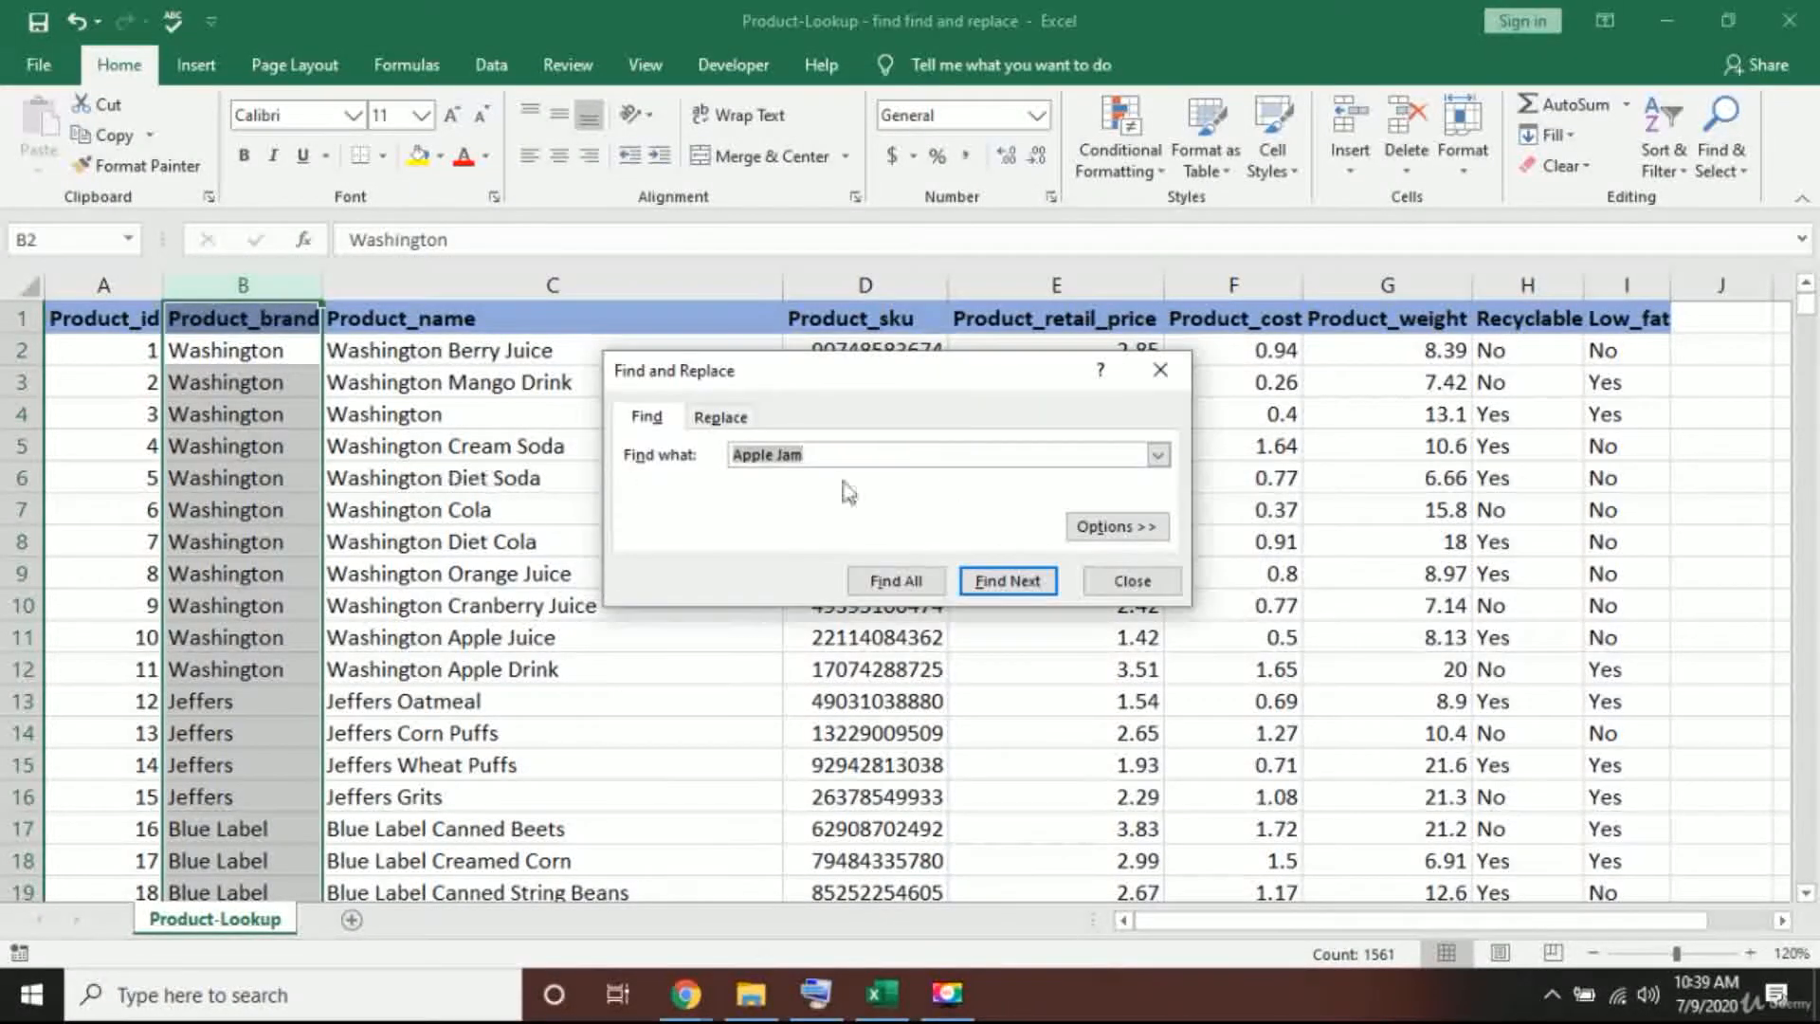
left_click(1171, 370)
Step: Deselect the Product_brand column, search the whole sheet for "Apple Jam", and return to the Product_name header
left_click(227, 509)
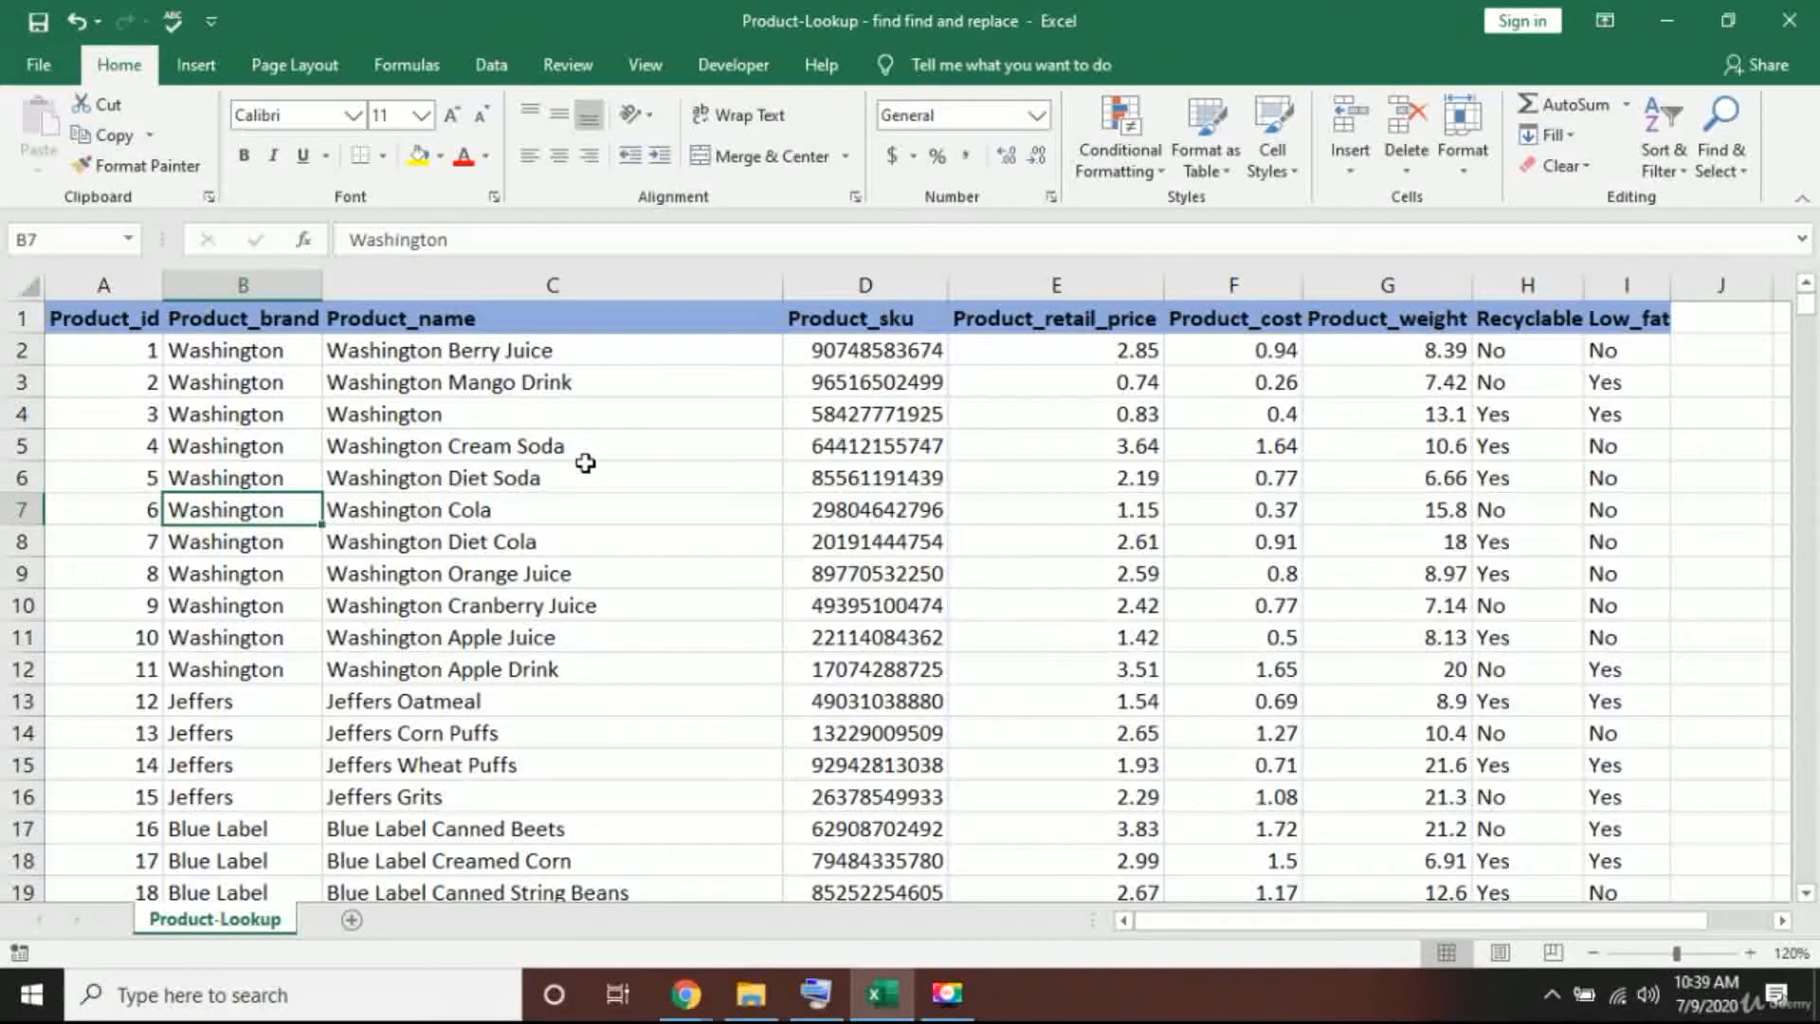
key("ctrl+f")
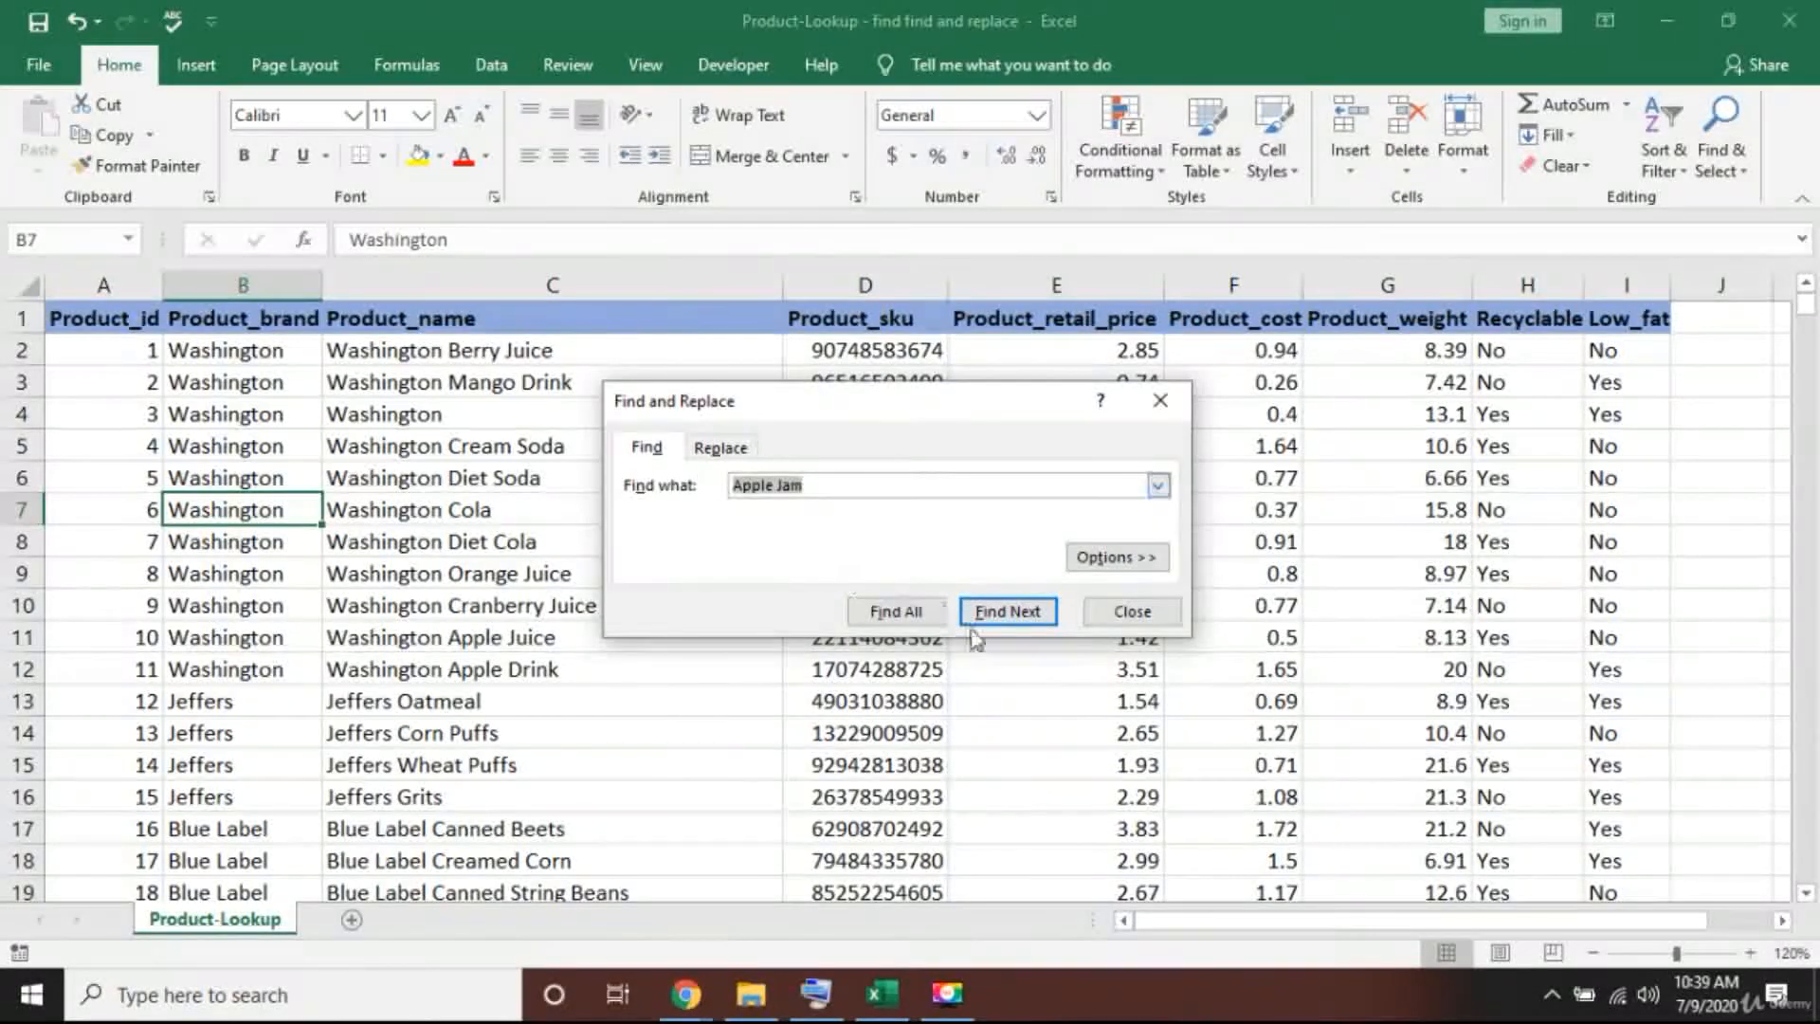
left_click(1013, 614)
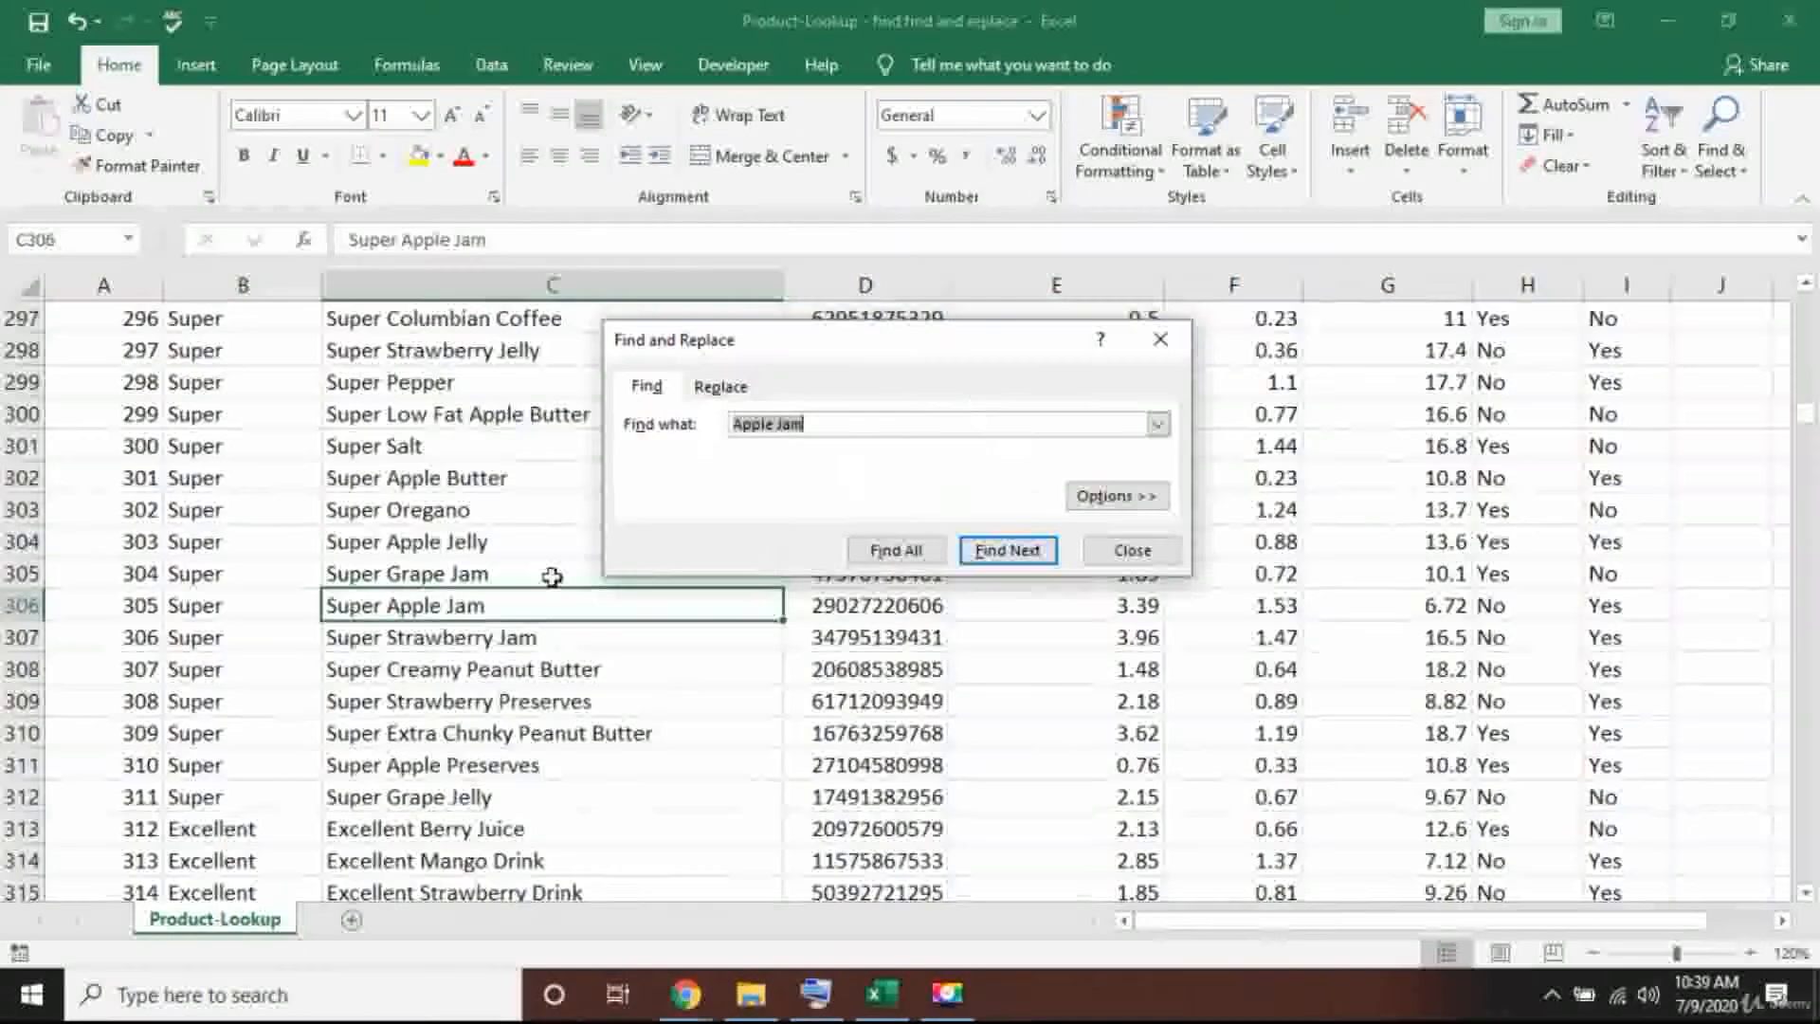
left_click(1171, 353)
left_click(684, 512)
key("ctrl+Up")
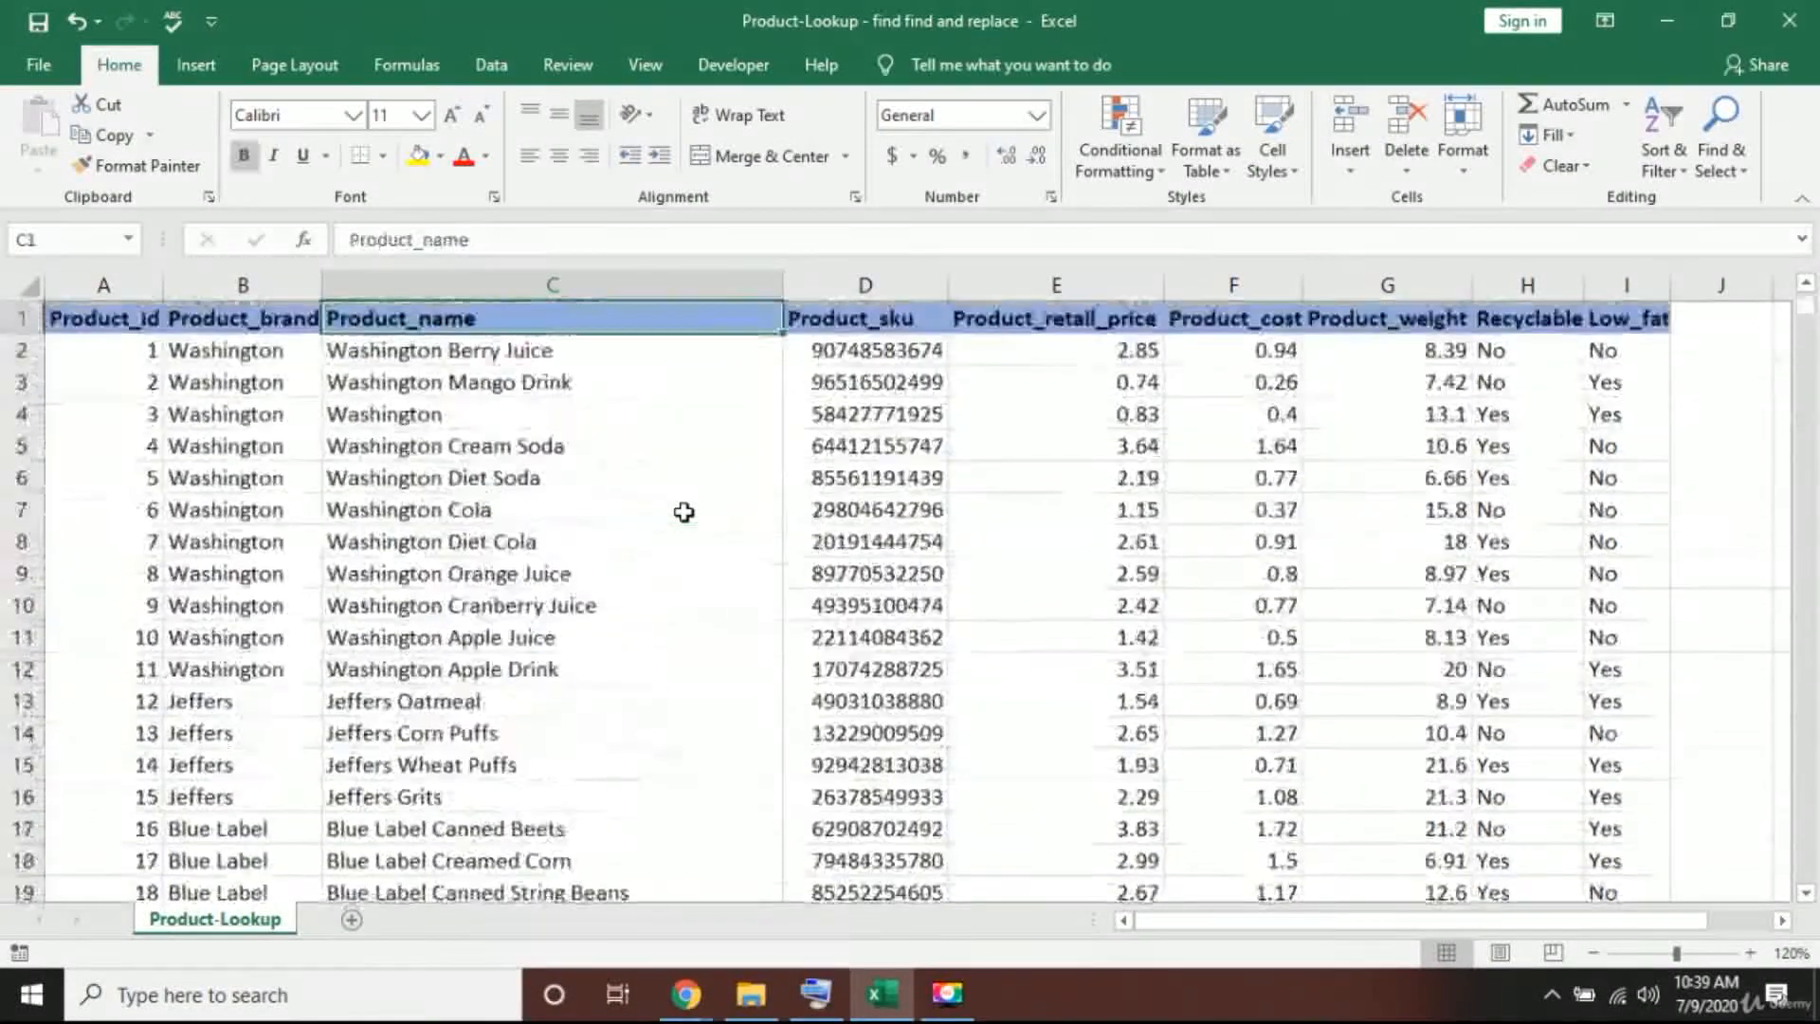
Step: Examine the column headers from Product_name across to Recyclable and Low_fat, ending on the Recyclable header
key("Right")
key("Right")
key("Right")
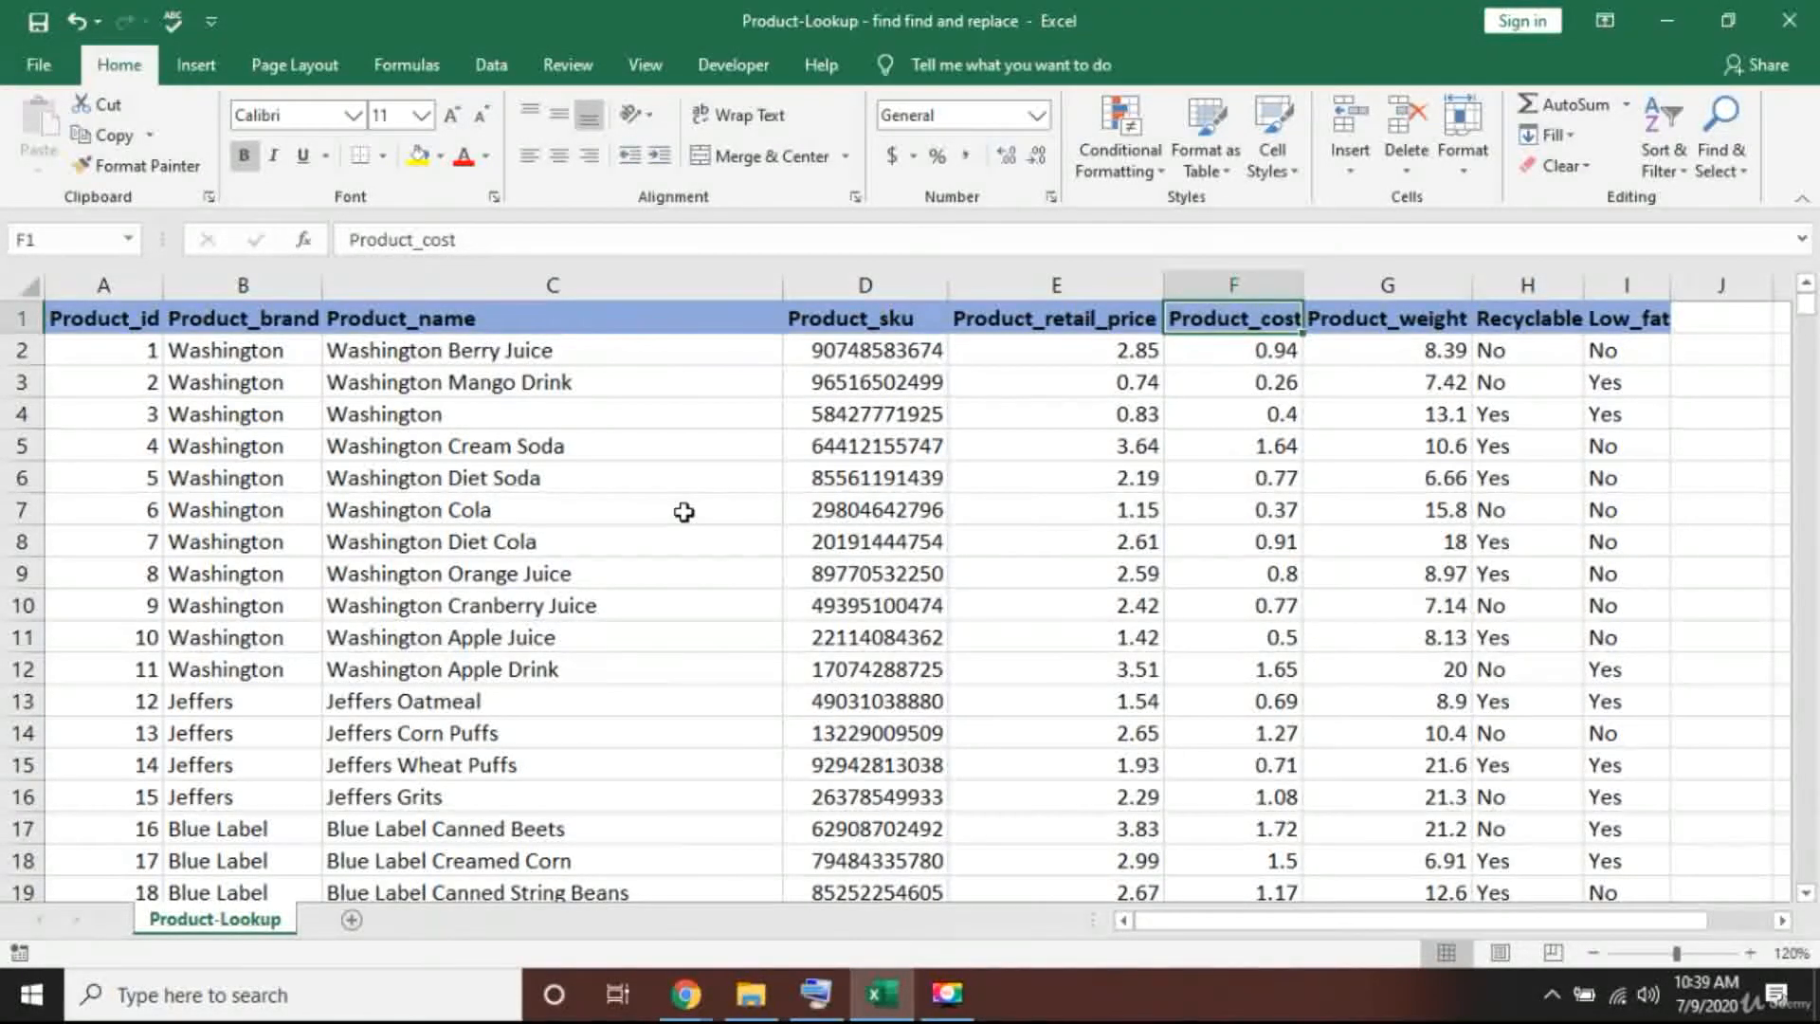
key("Right")
key("Right")
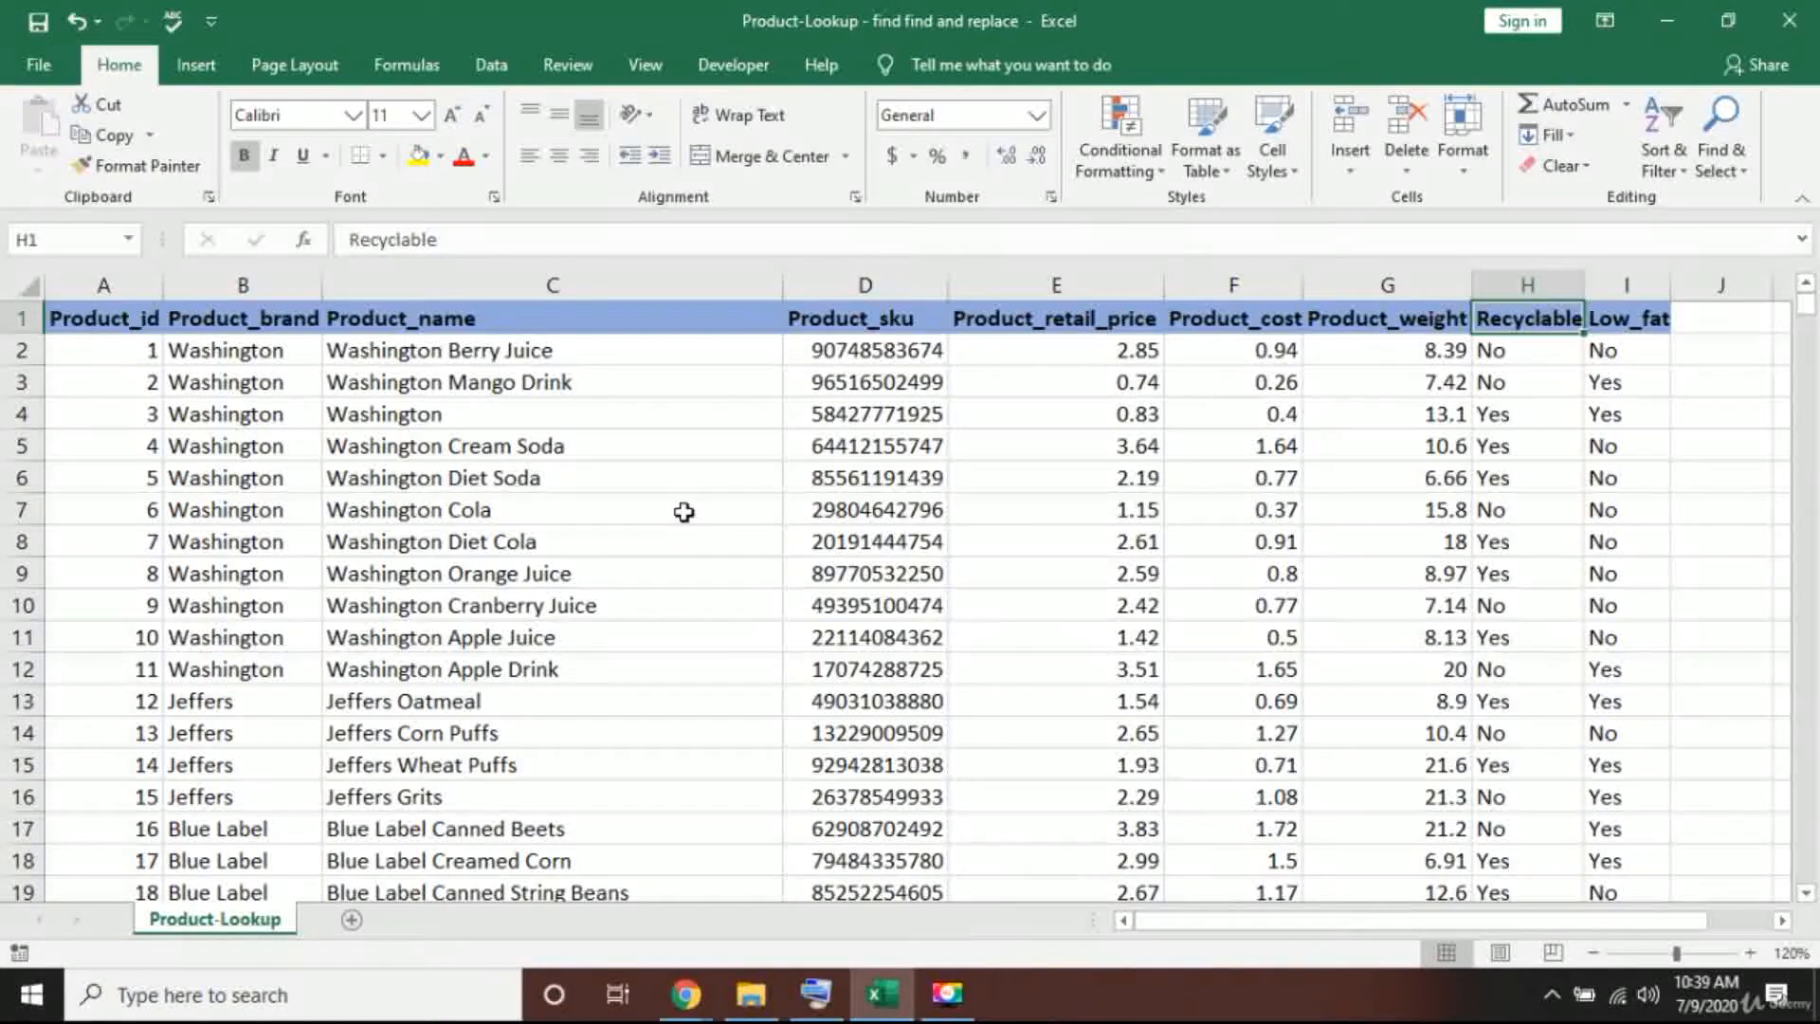
key("Right")
key("Left")
key("Right")
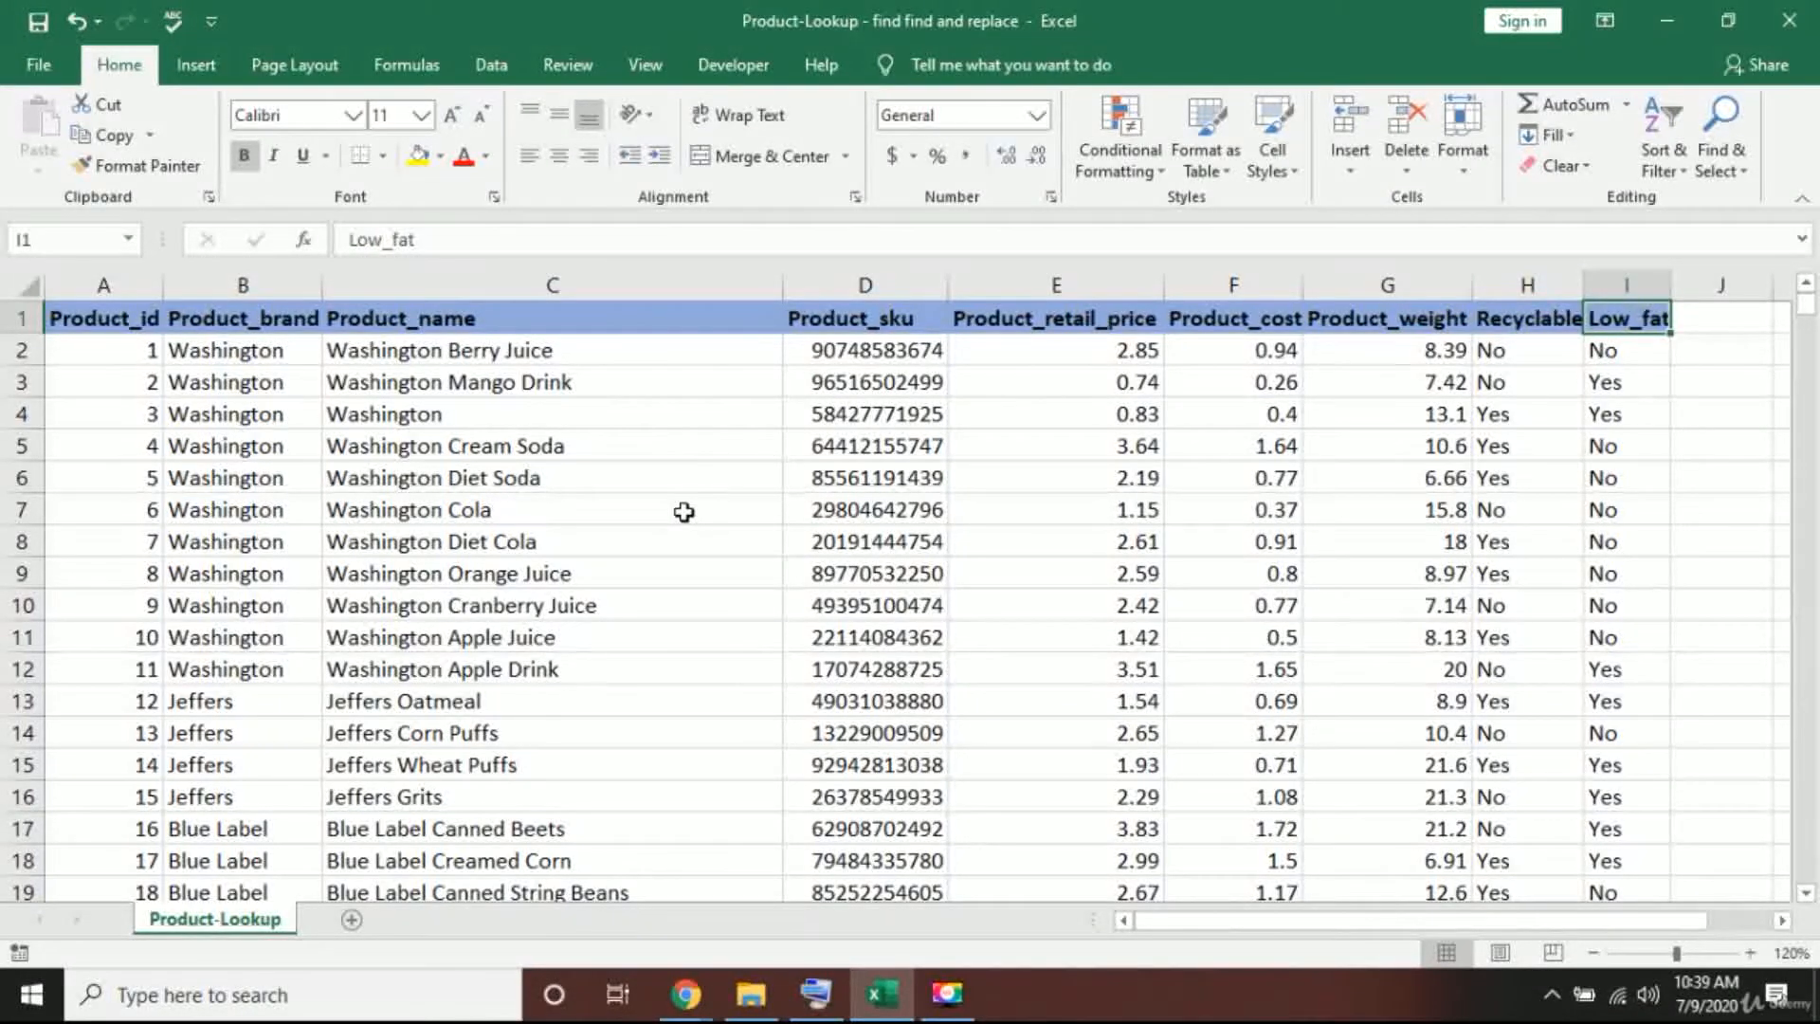
key("Left")
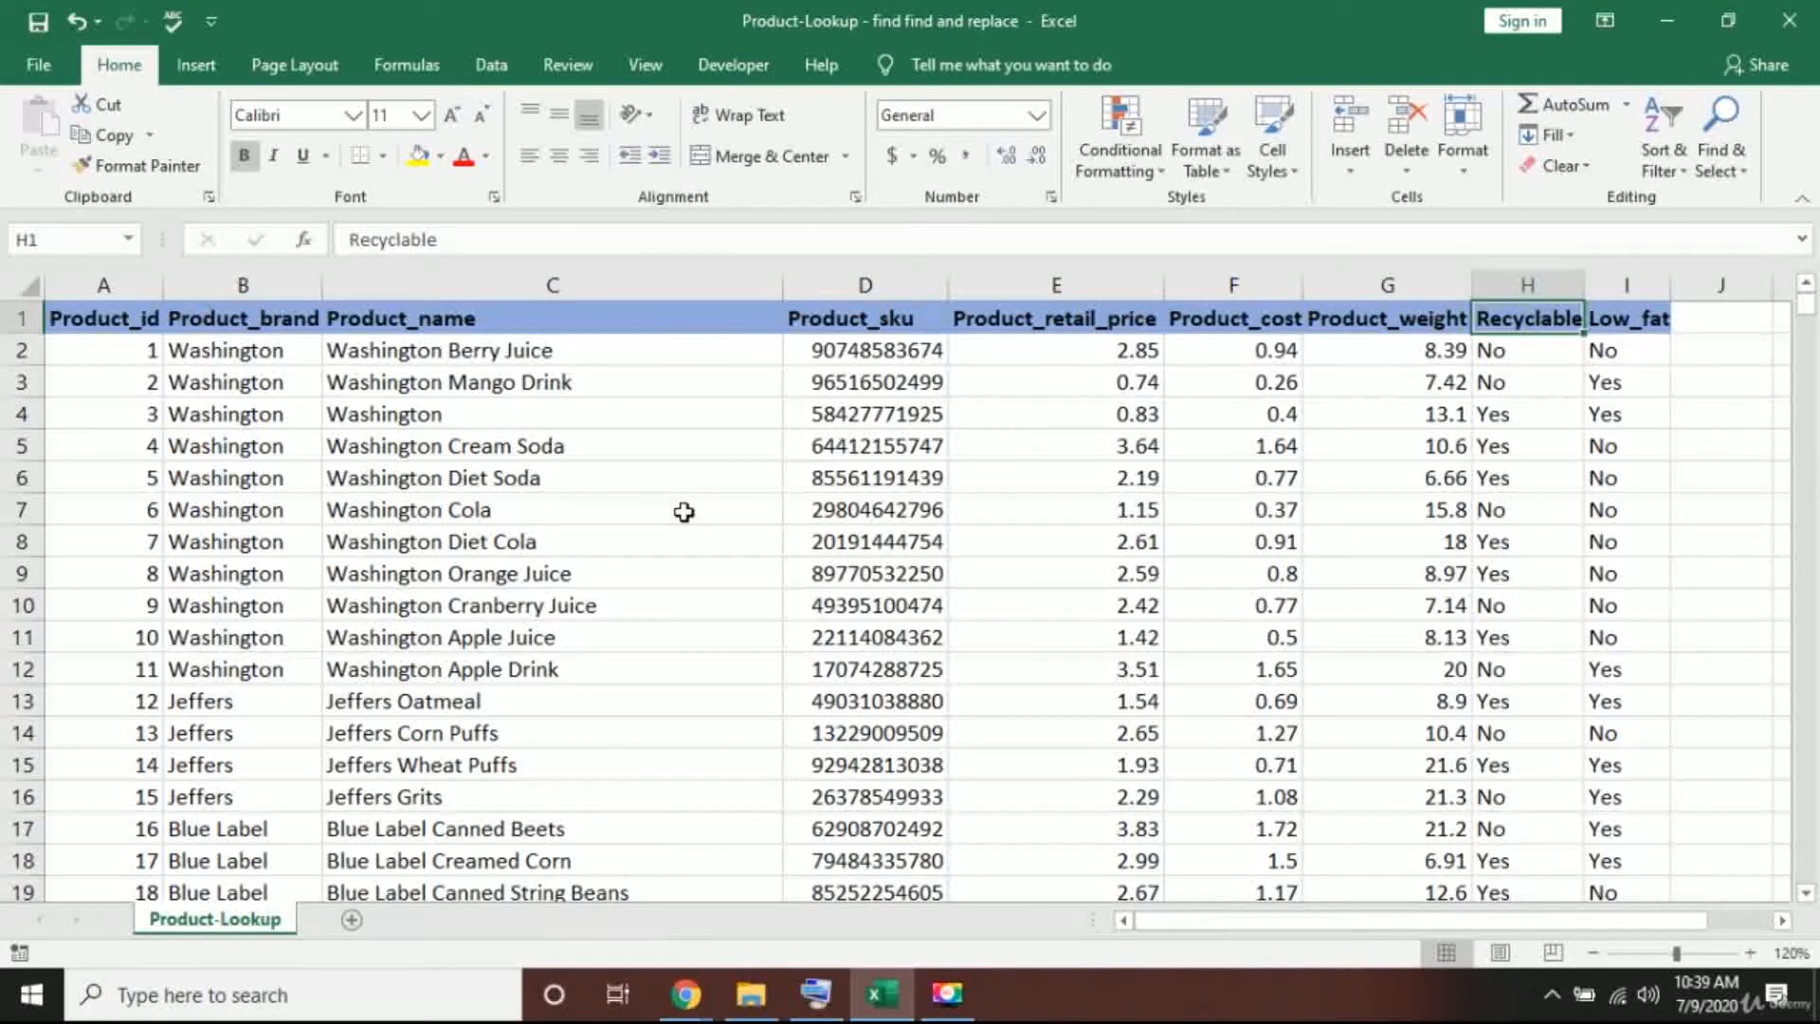
Step: Replace every "No" in the sheet with "No Way!" using Find and Replace
key("ctrl+f")
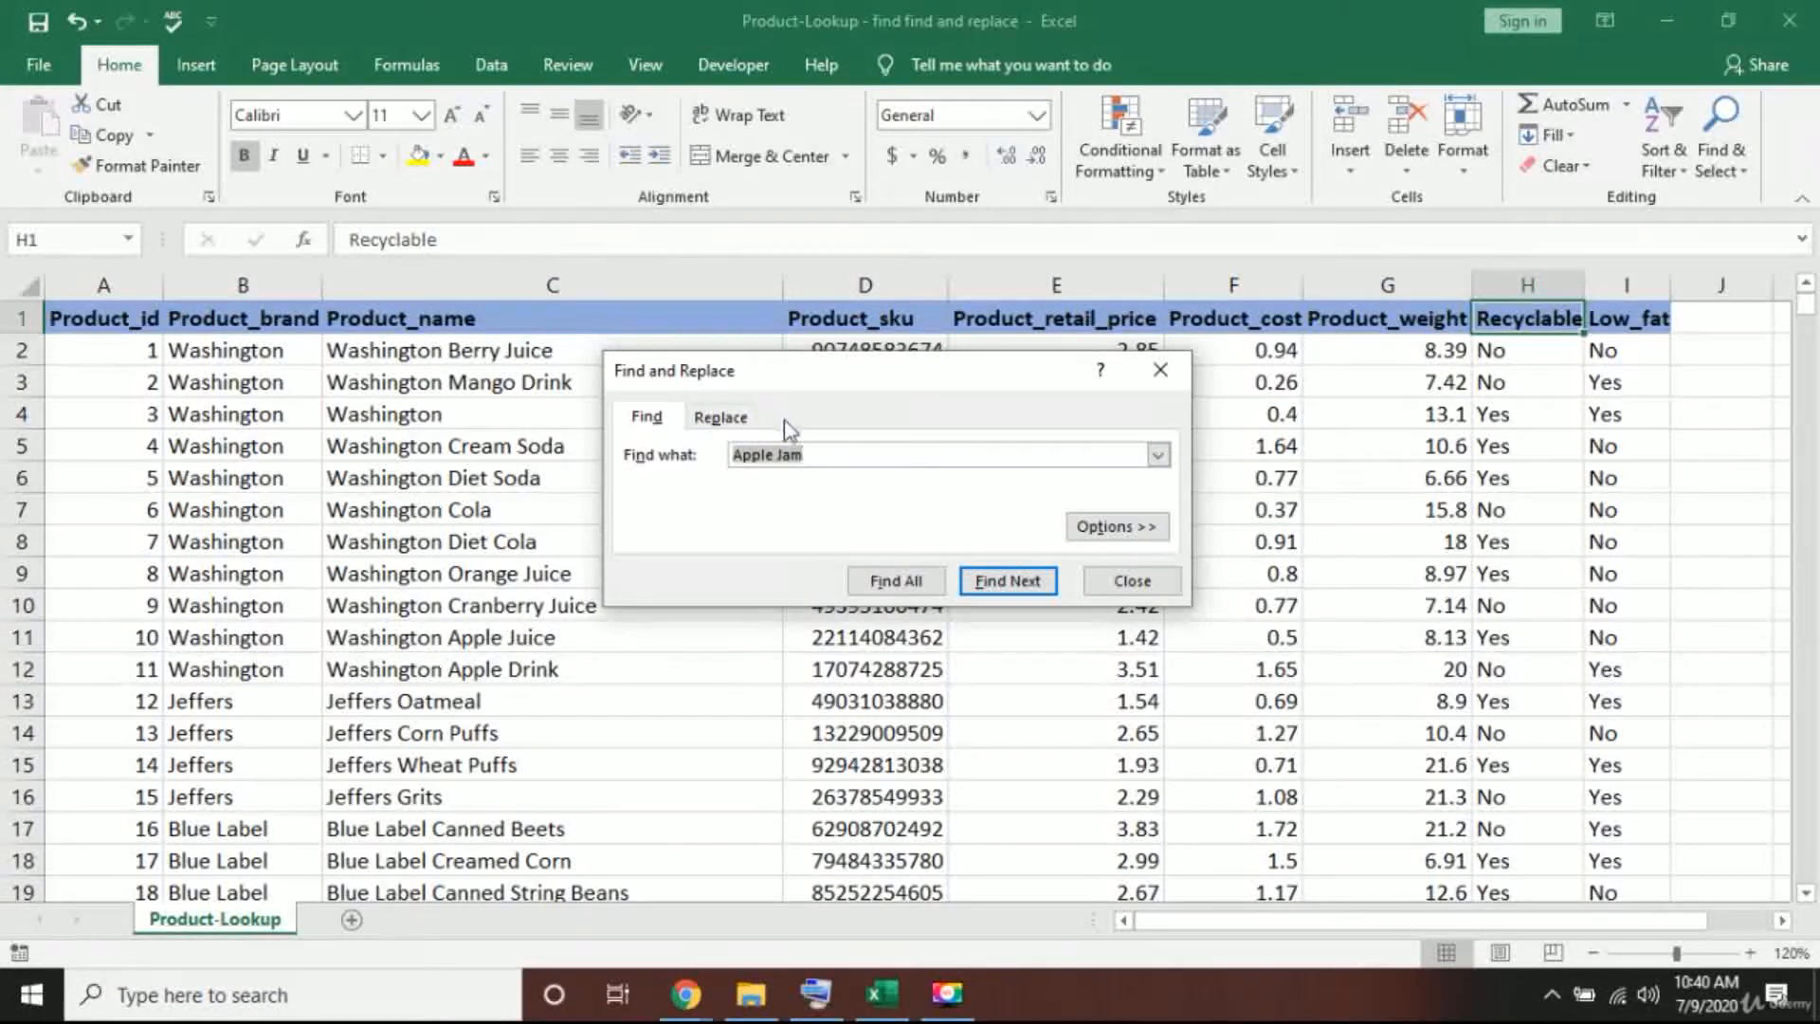
left_click(722, 418)
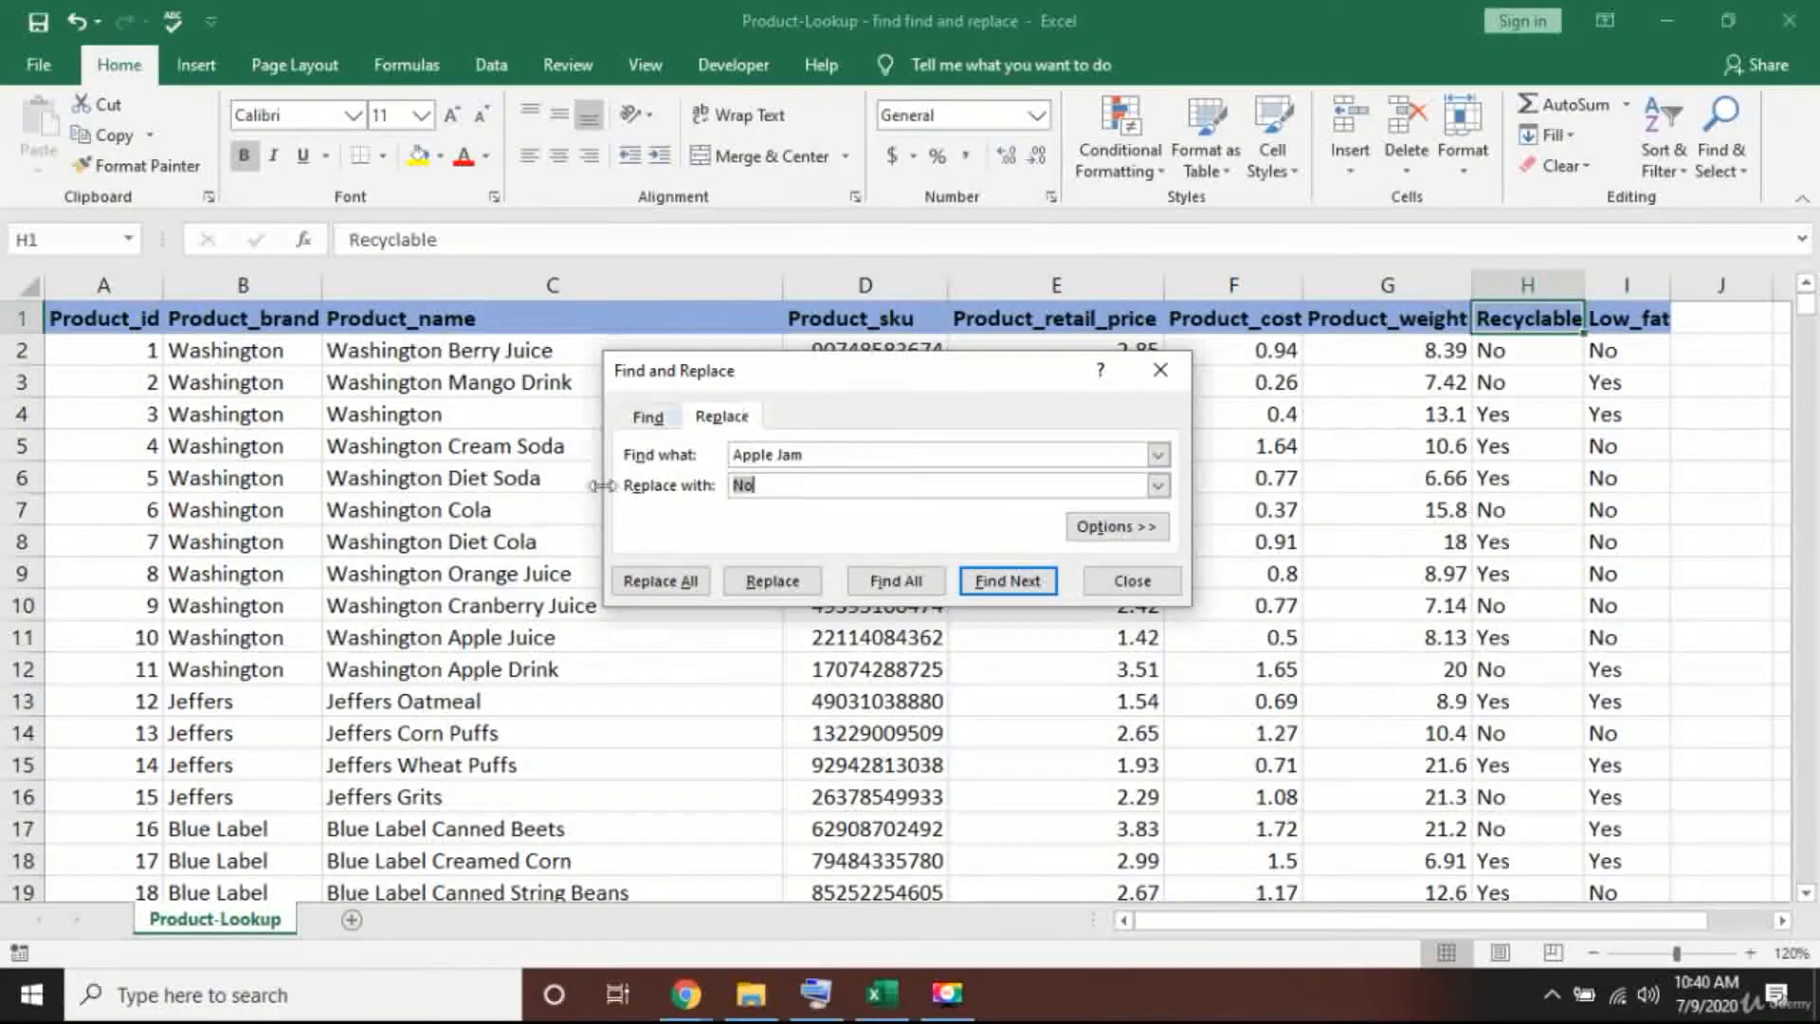
left_click(645, 417)
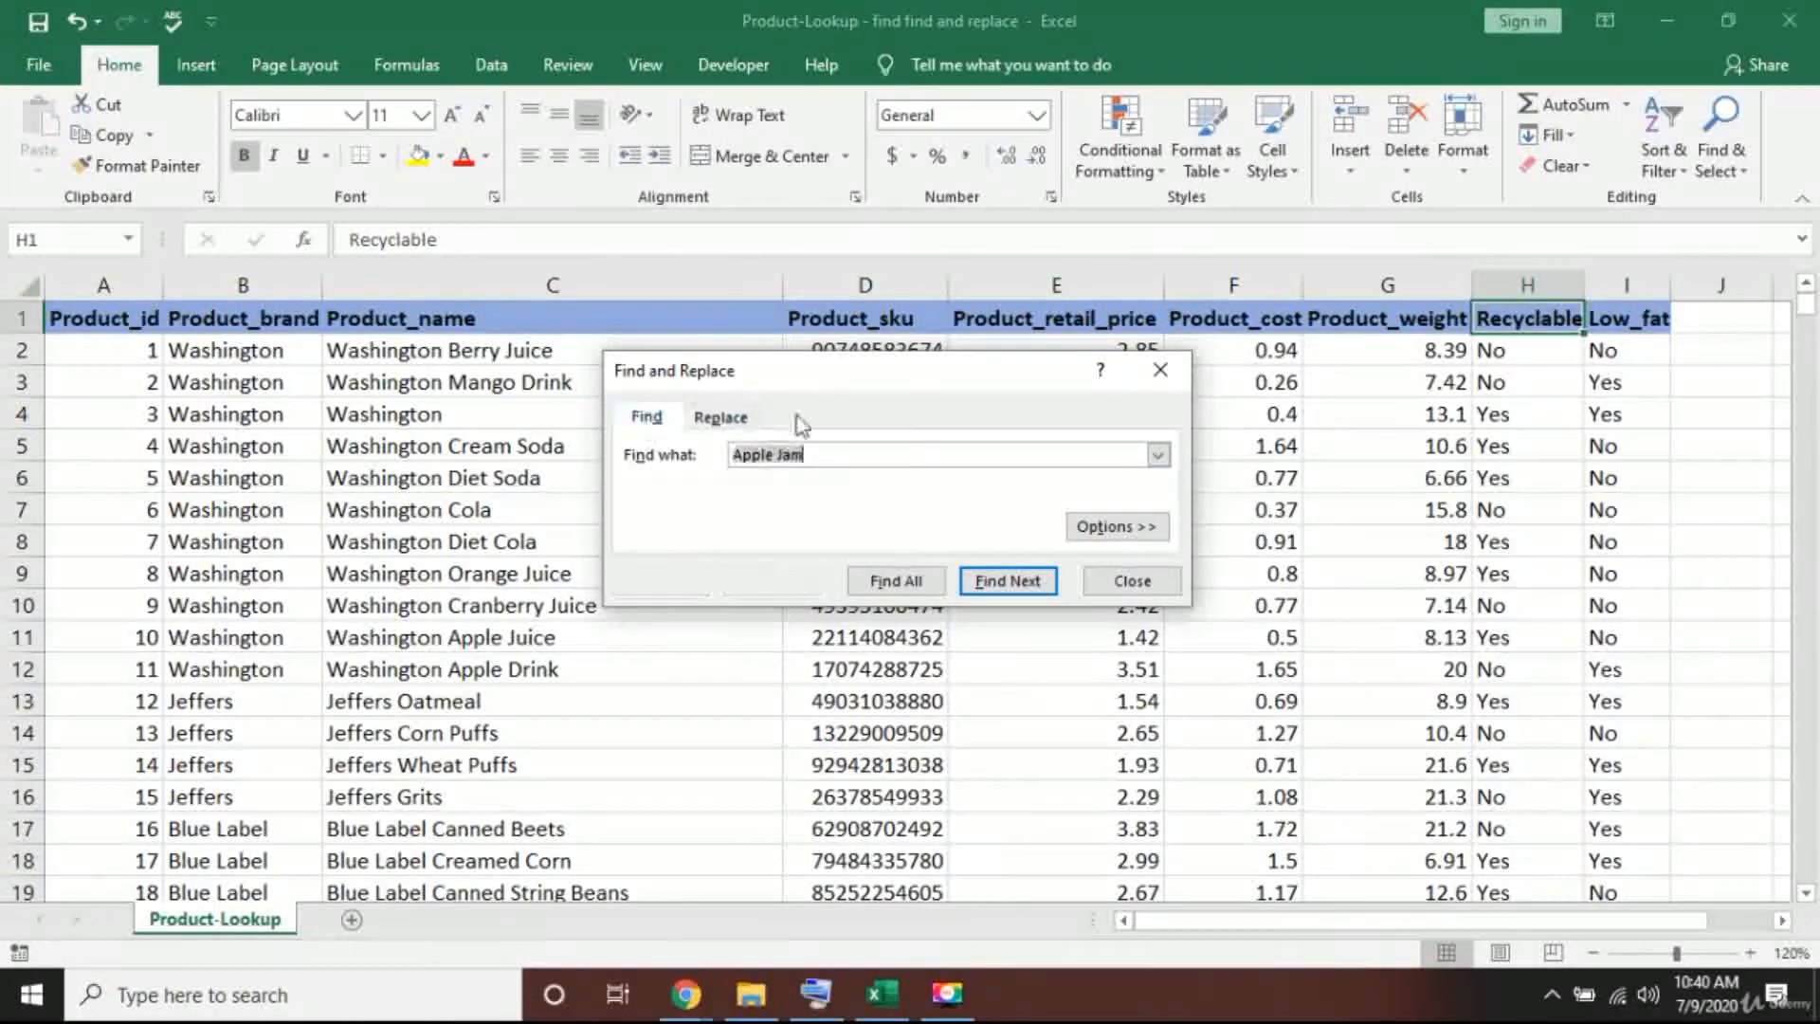
left_click(735, 425)
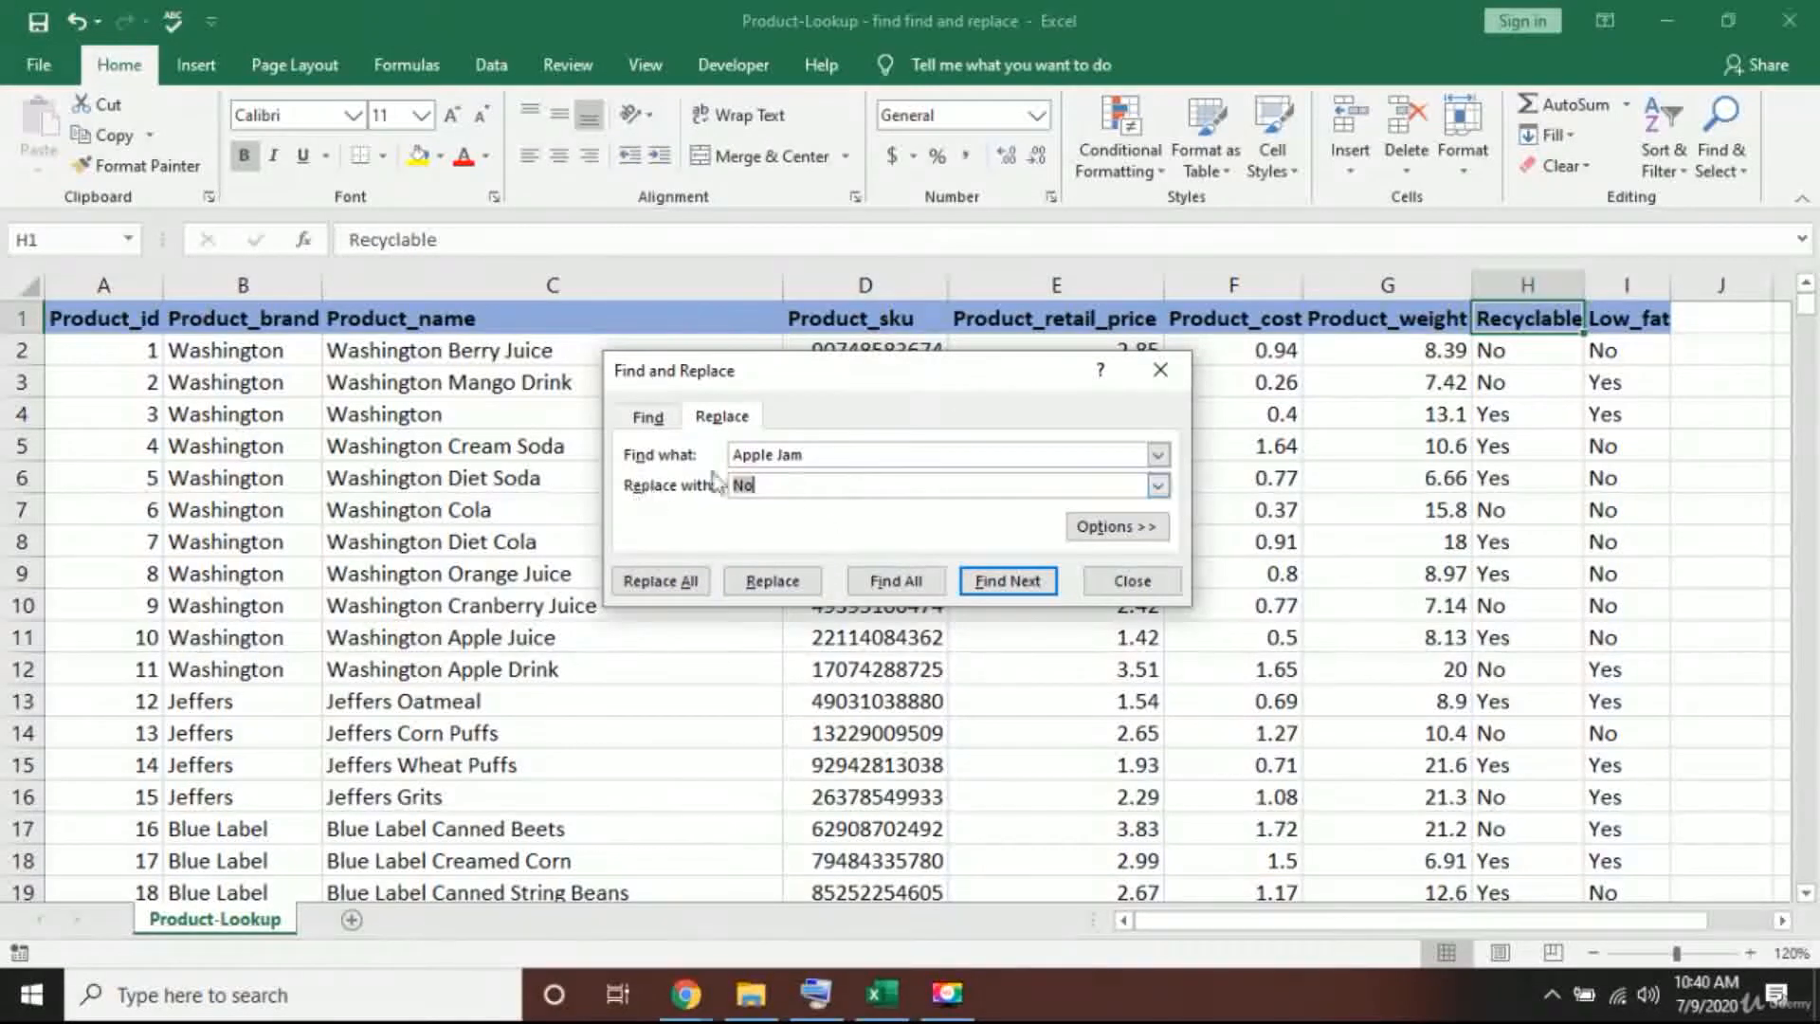
left_click_drag(808, 455, 732, 455)
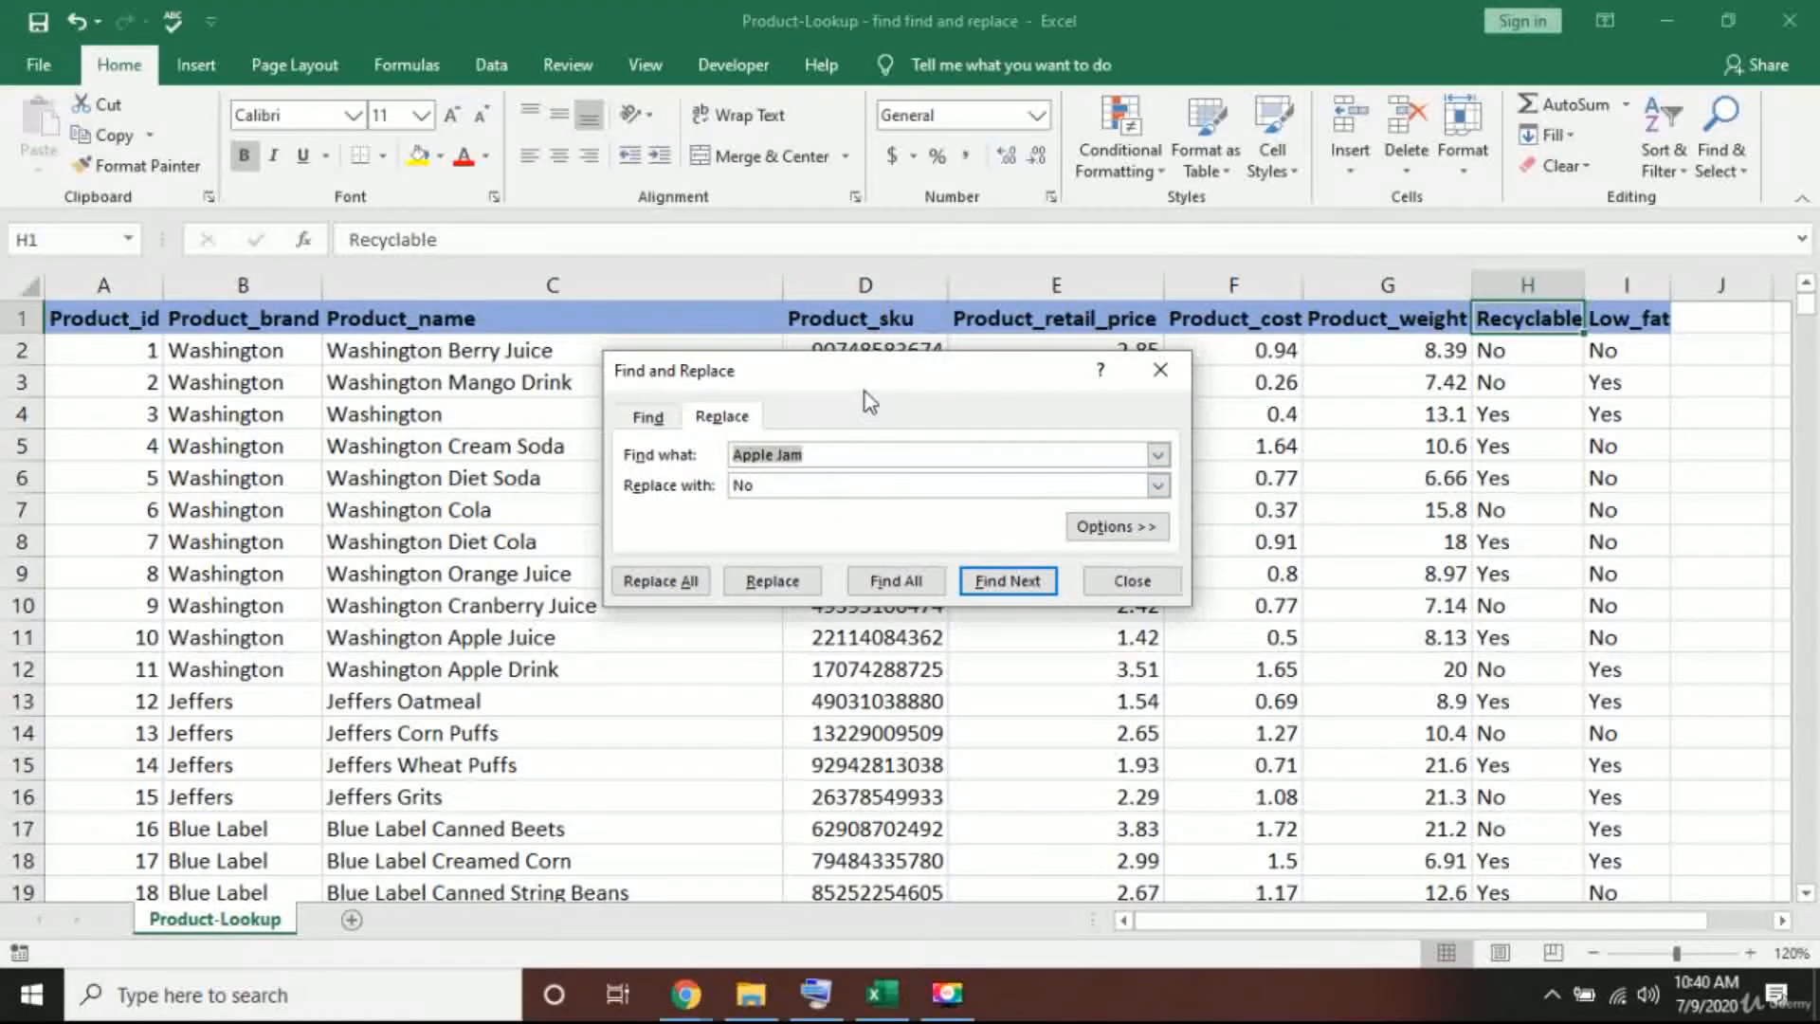
key("BackSpace")
type("No")
key("Tab")
type("No Way")
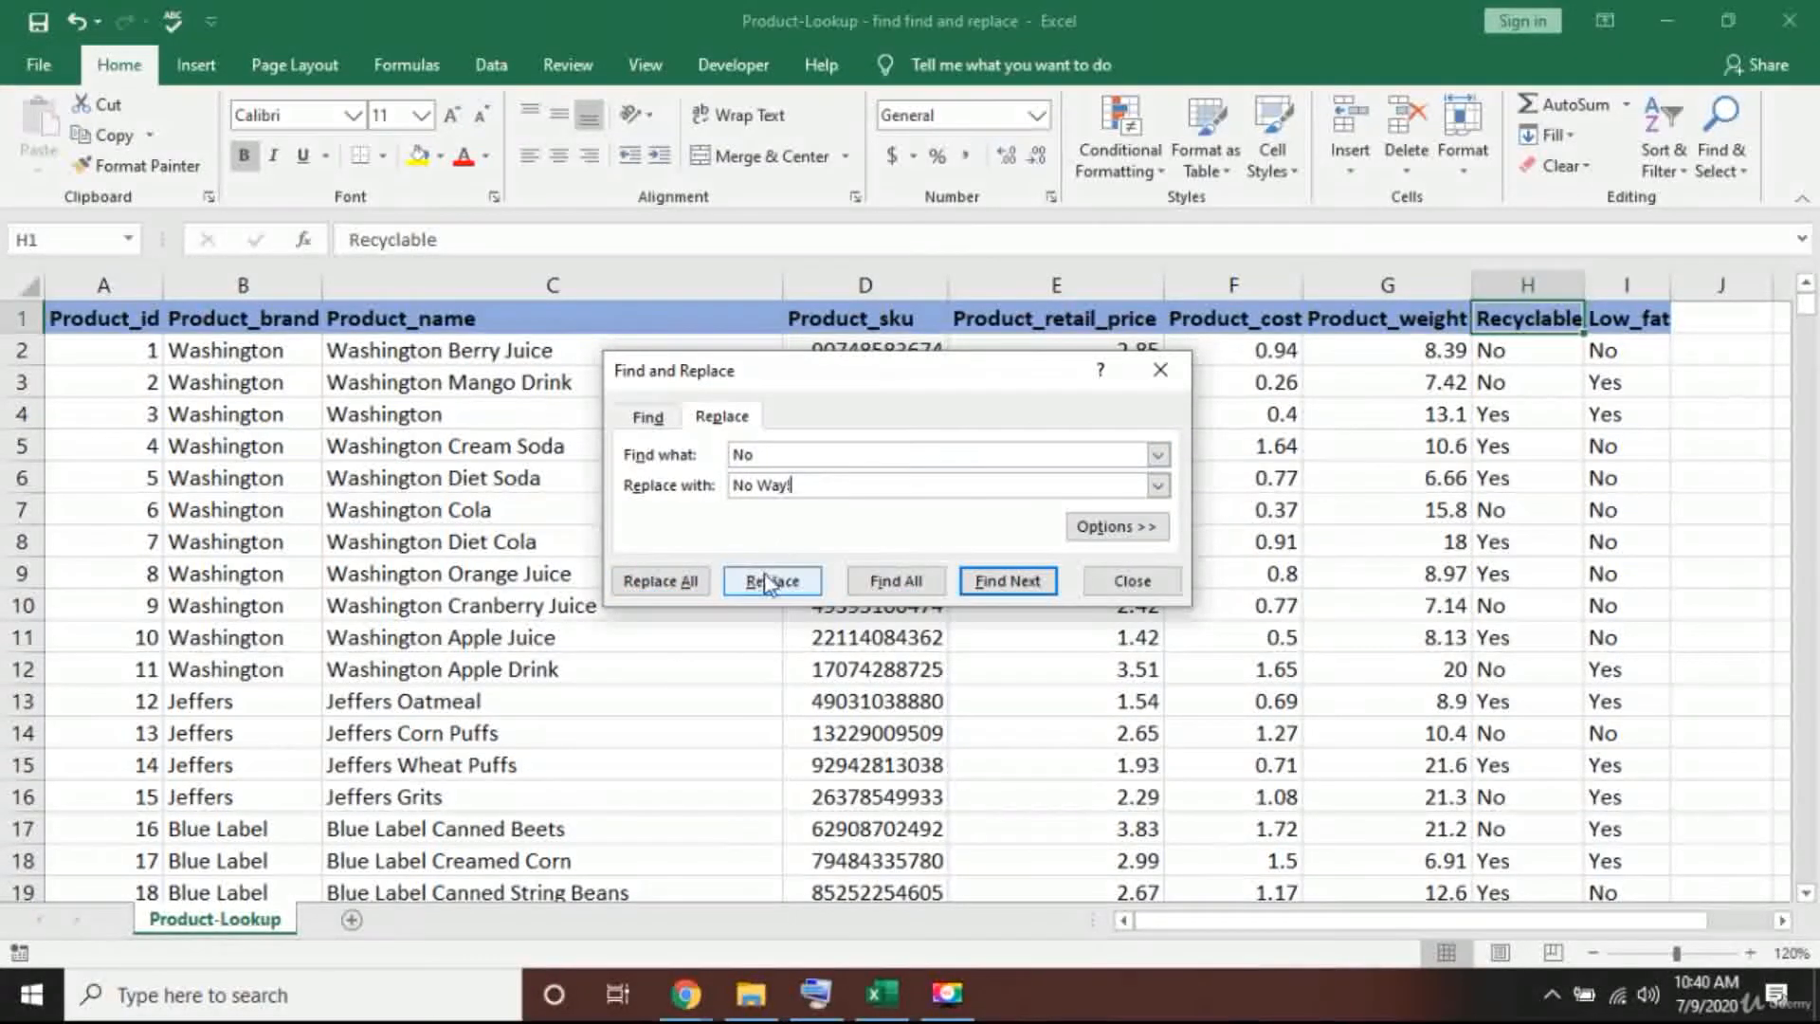
left_click(661, 583)
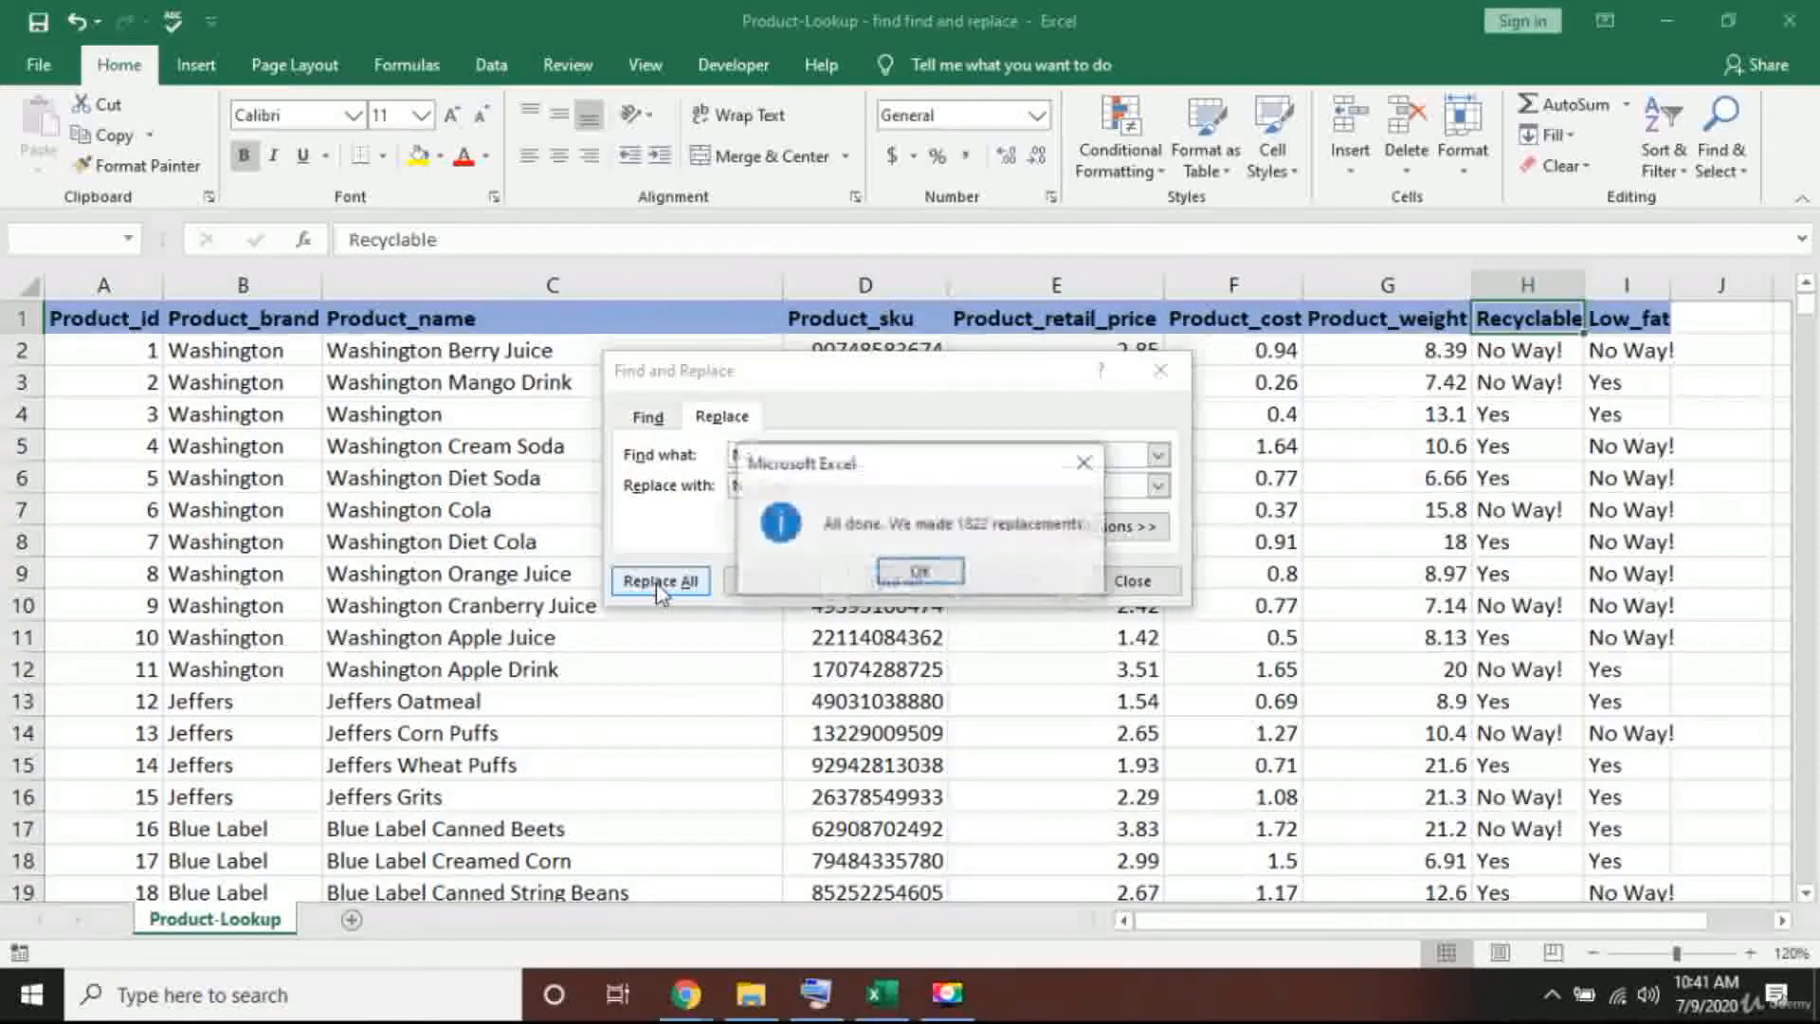
Step: Acknowledge the completed replacement and close Find and Replace
left_click(921, 571)
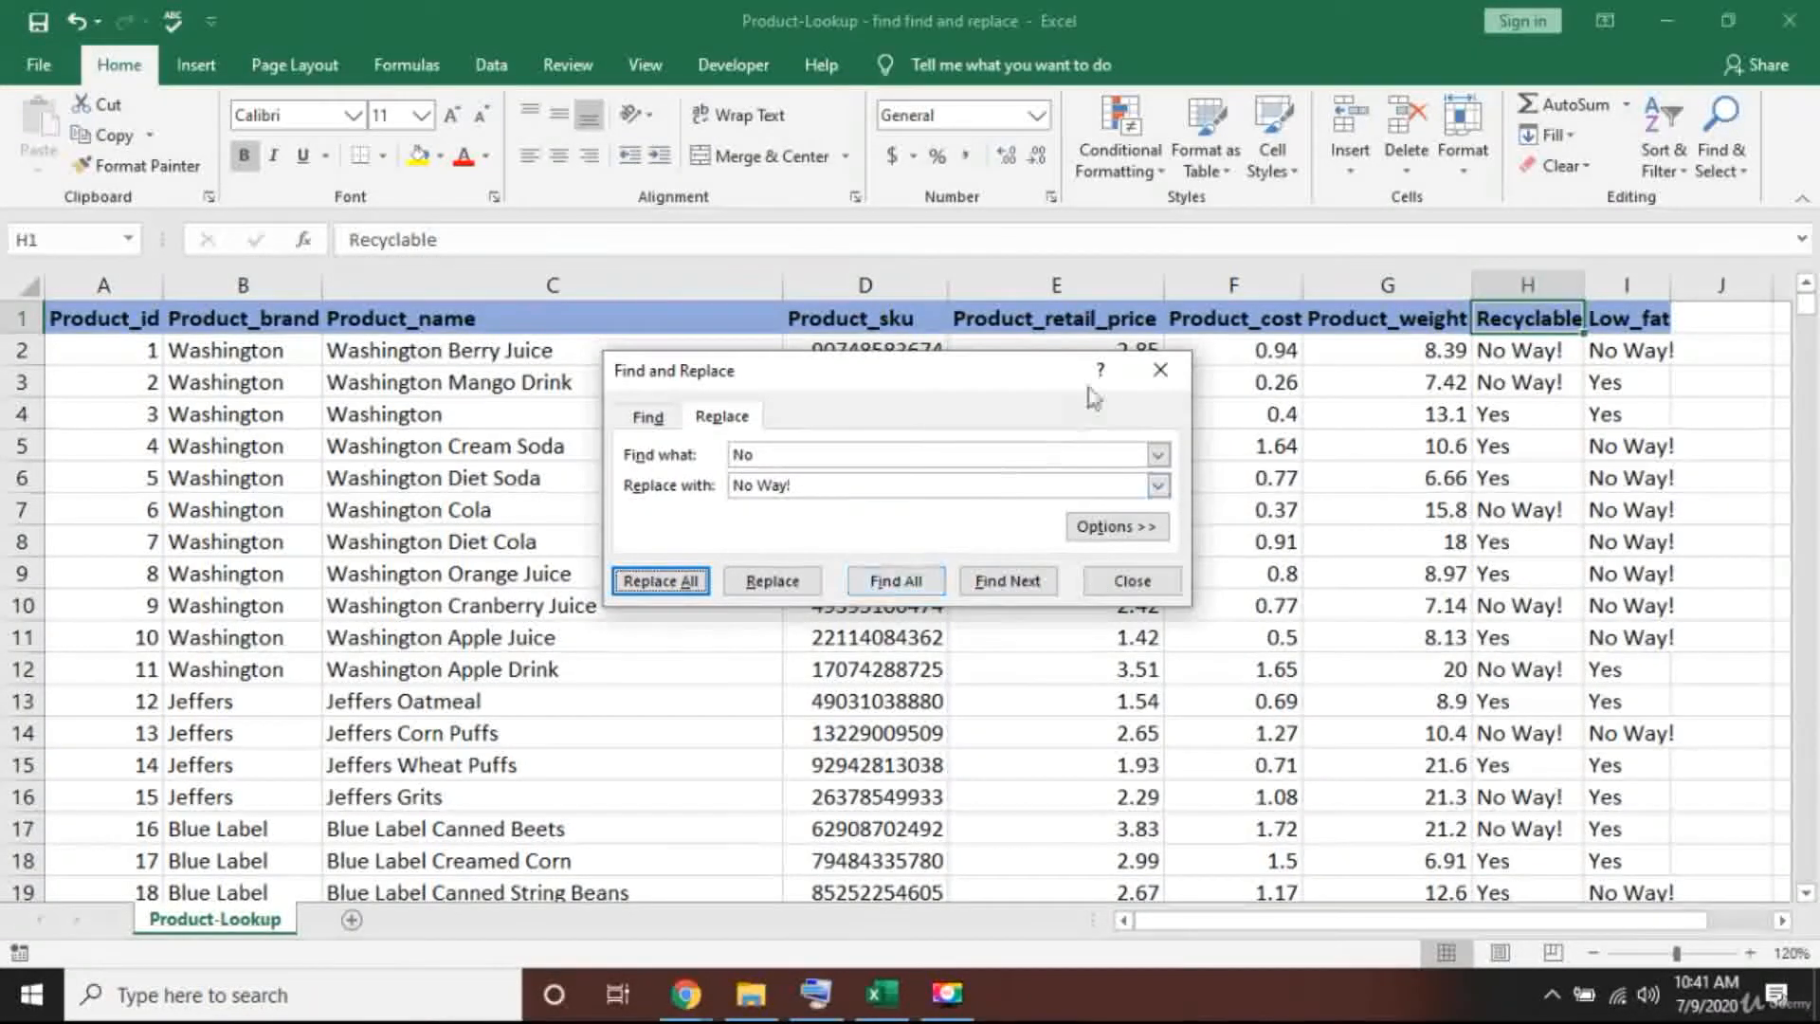
left_click_drag(947, 374, 854, 373)
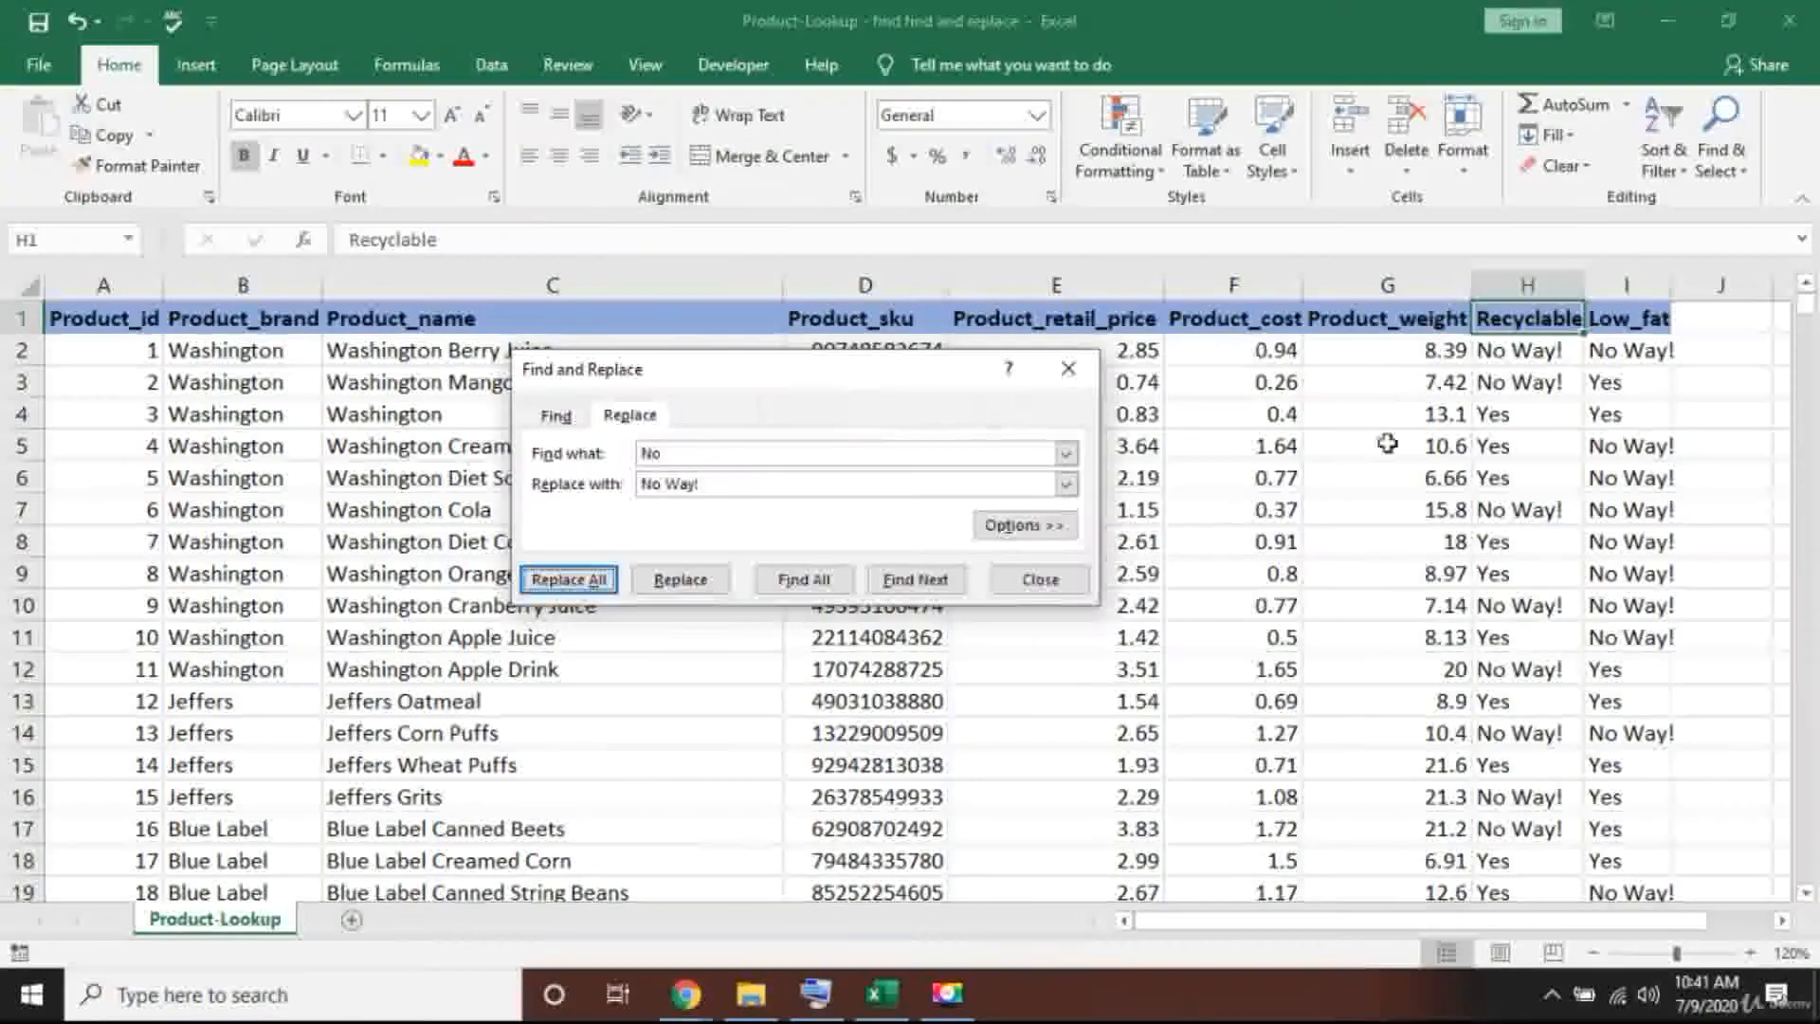
left_click(1068, 368)
Step: Examine the Recyclable and Low_fat entries, checking the end of the sheet and returning to the first product rows
left_click(1527, 413)
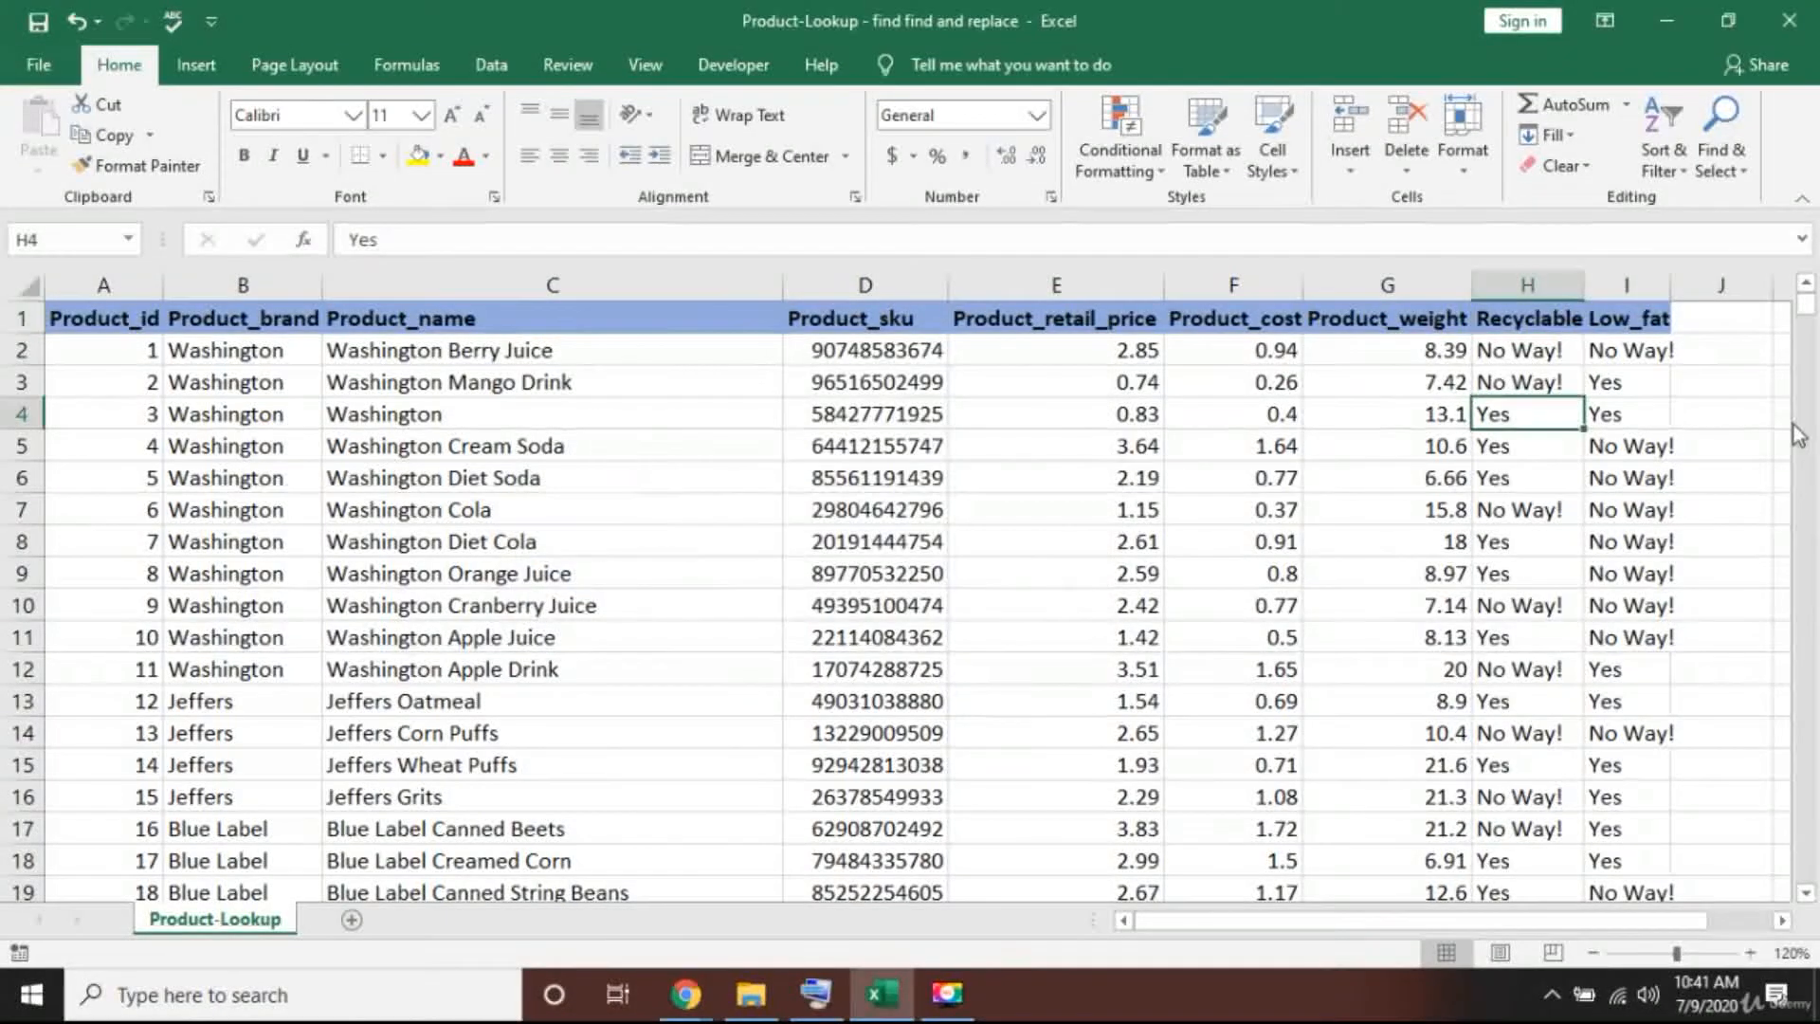
key("Up")
key("ctrl+Down")
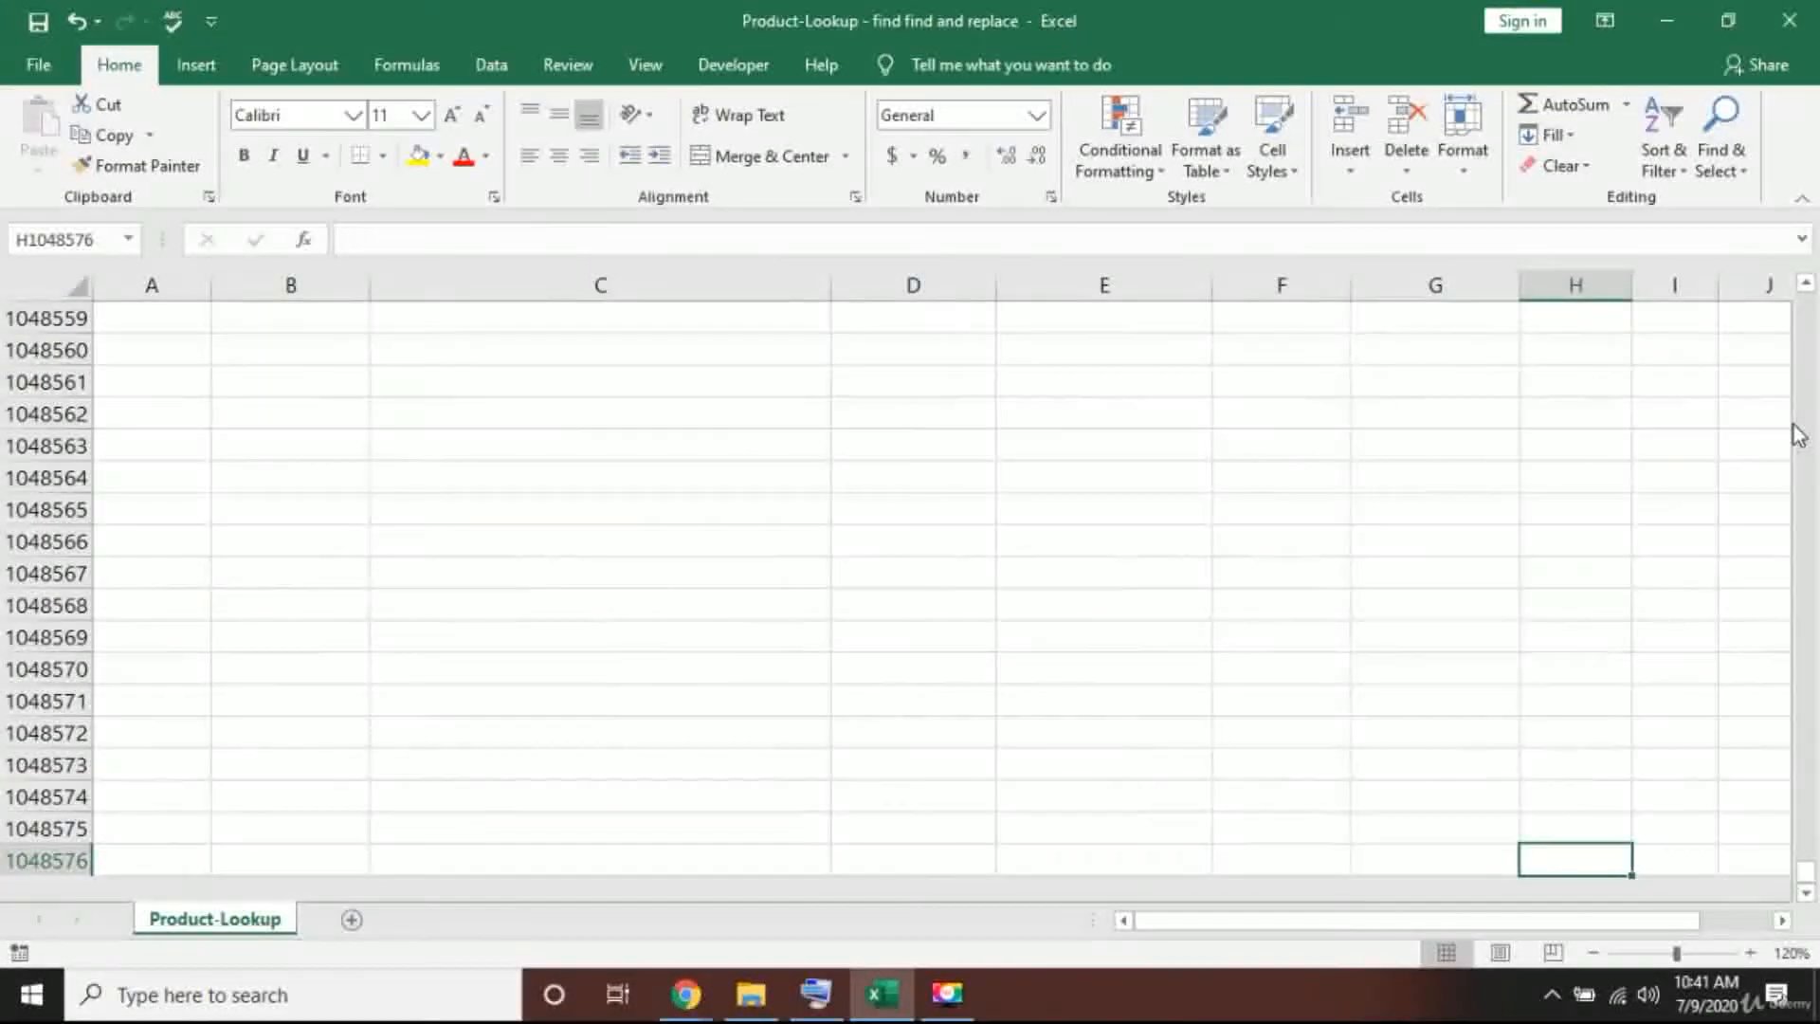
key("ctrl+Up")
key("ctrl+Up")
key("Down")
key("Down")
key("Right")
key("Down")
key("Left")
key("Left")
key("Left")
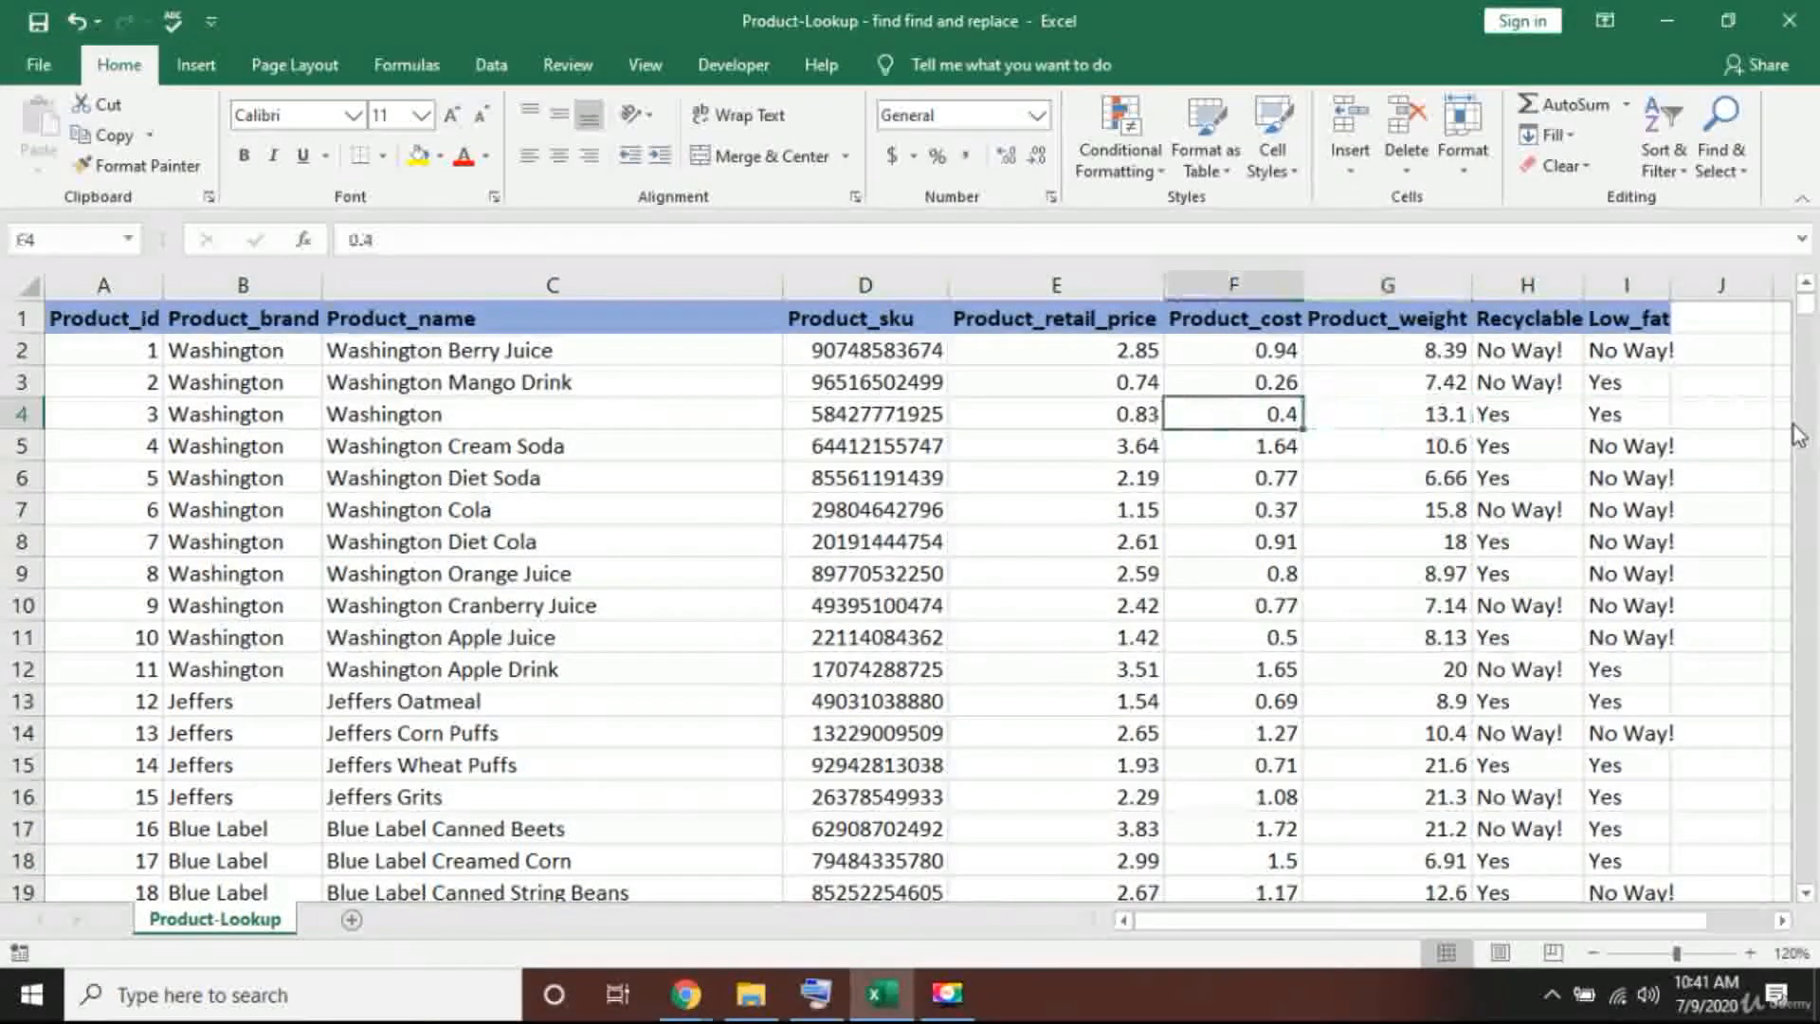
Step: Replace every "Yes" in the sheet with "Yes Of course!" using Find and Replace
key("ctrl+f")
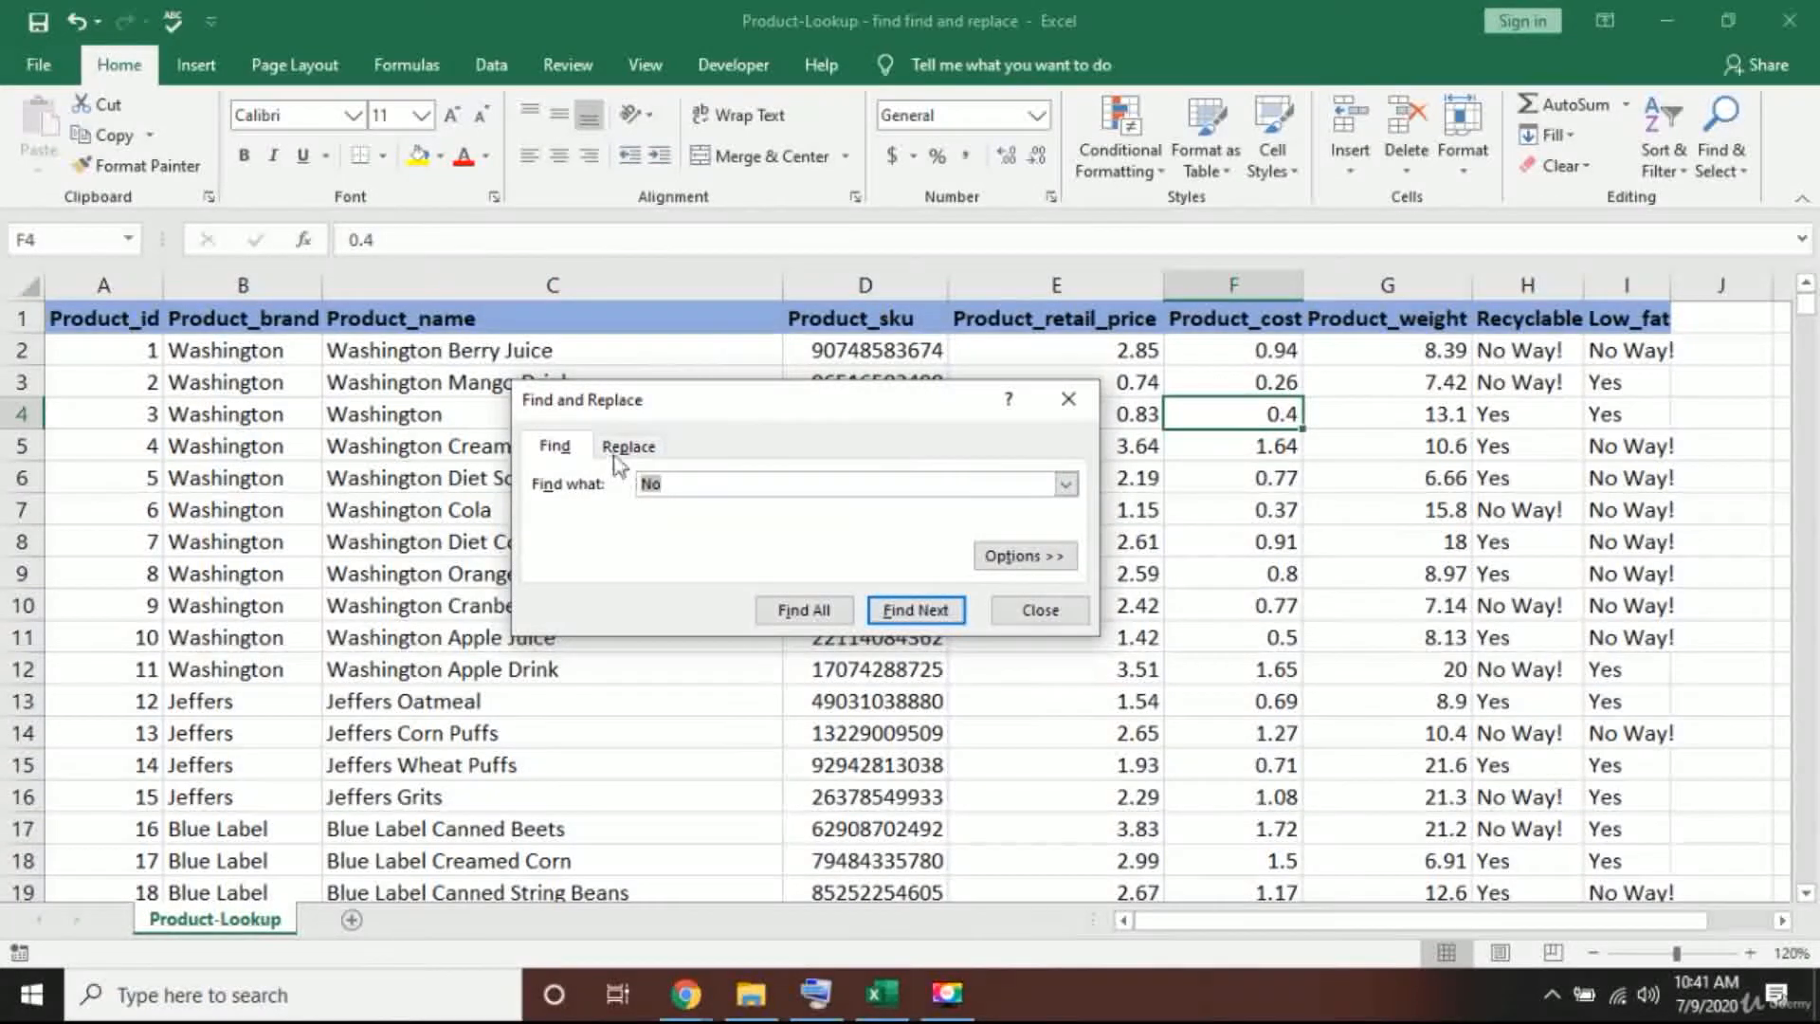
left_click(645, 448)
left_click(713, 478)
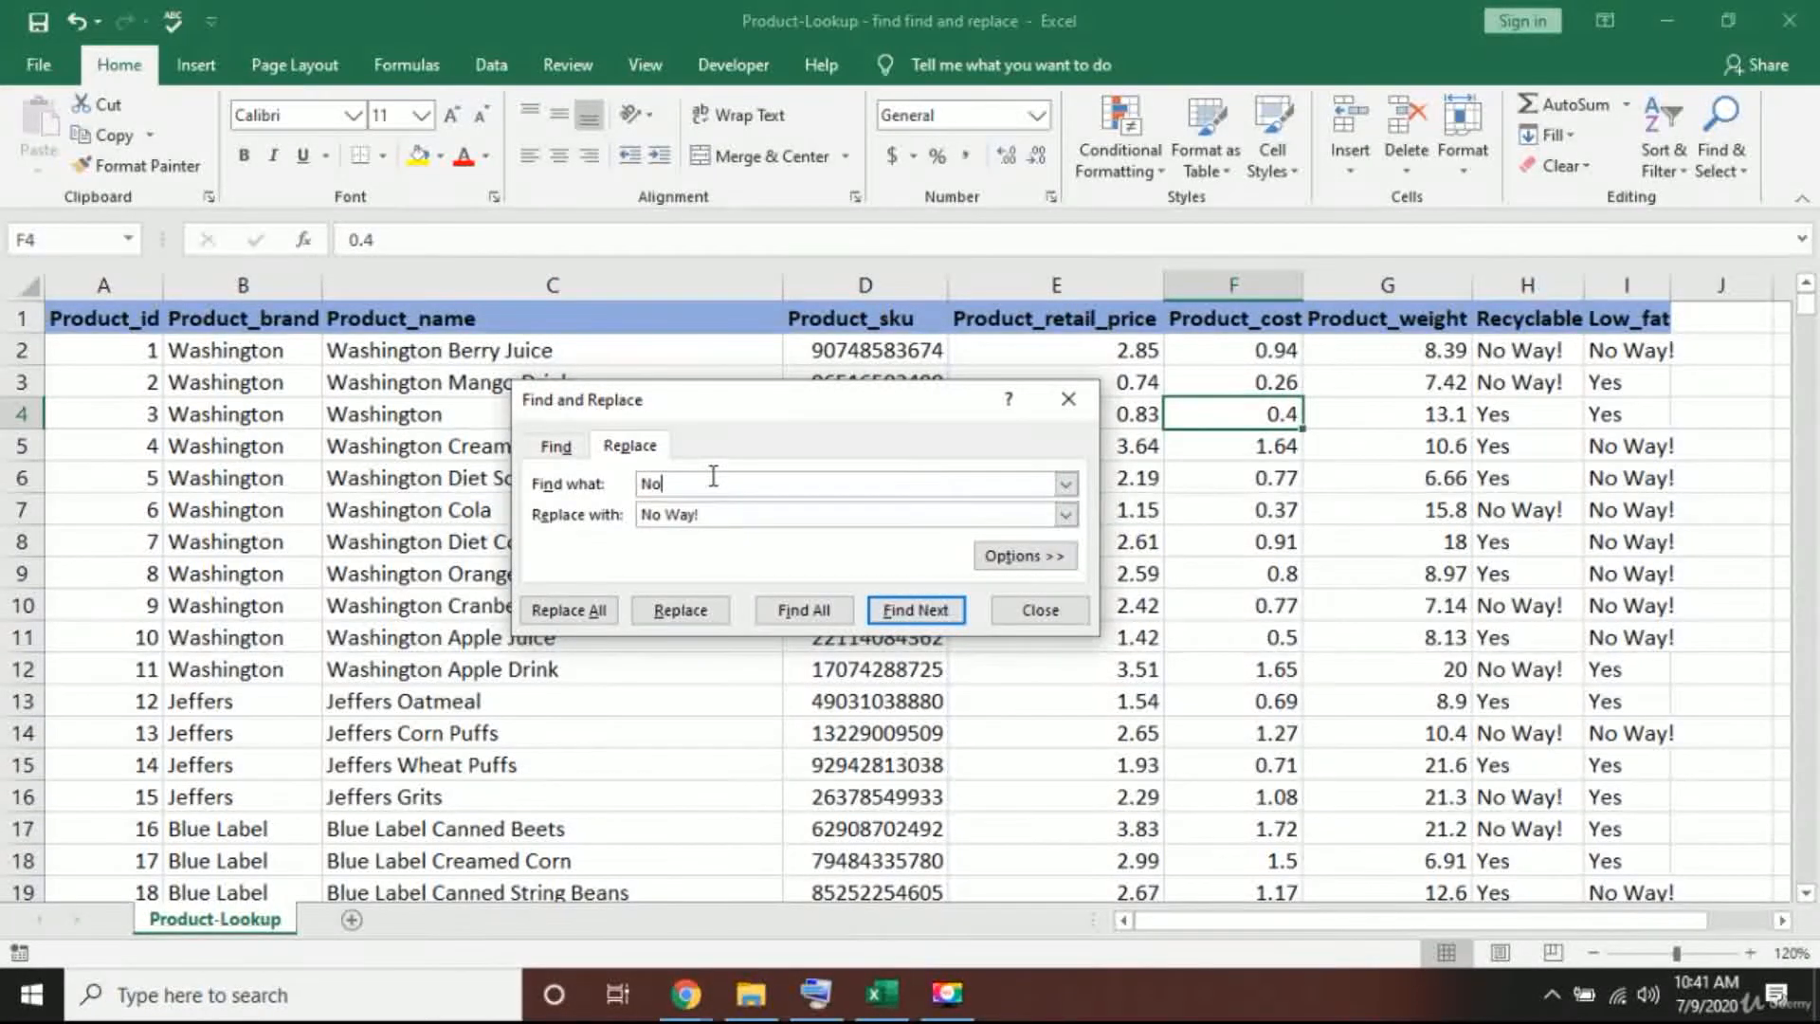
key("Tab")
key("BackSpace")
left_click(597, 612)
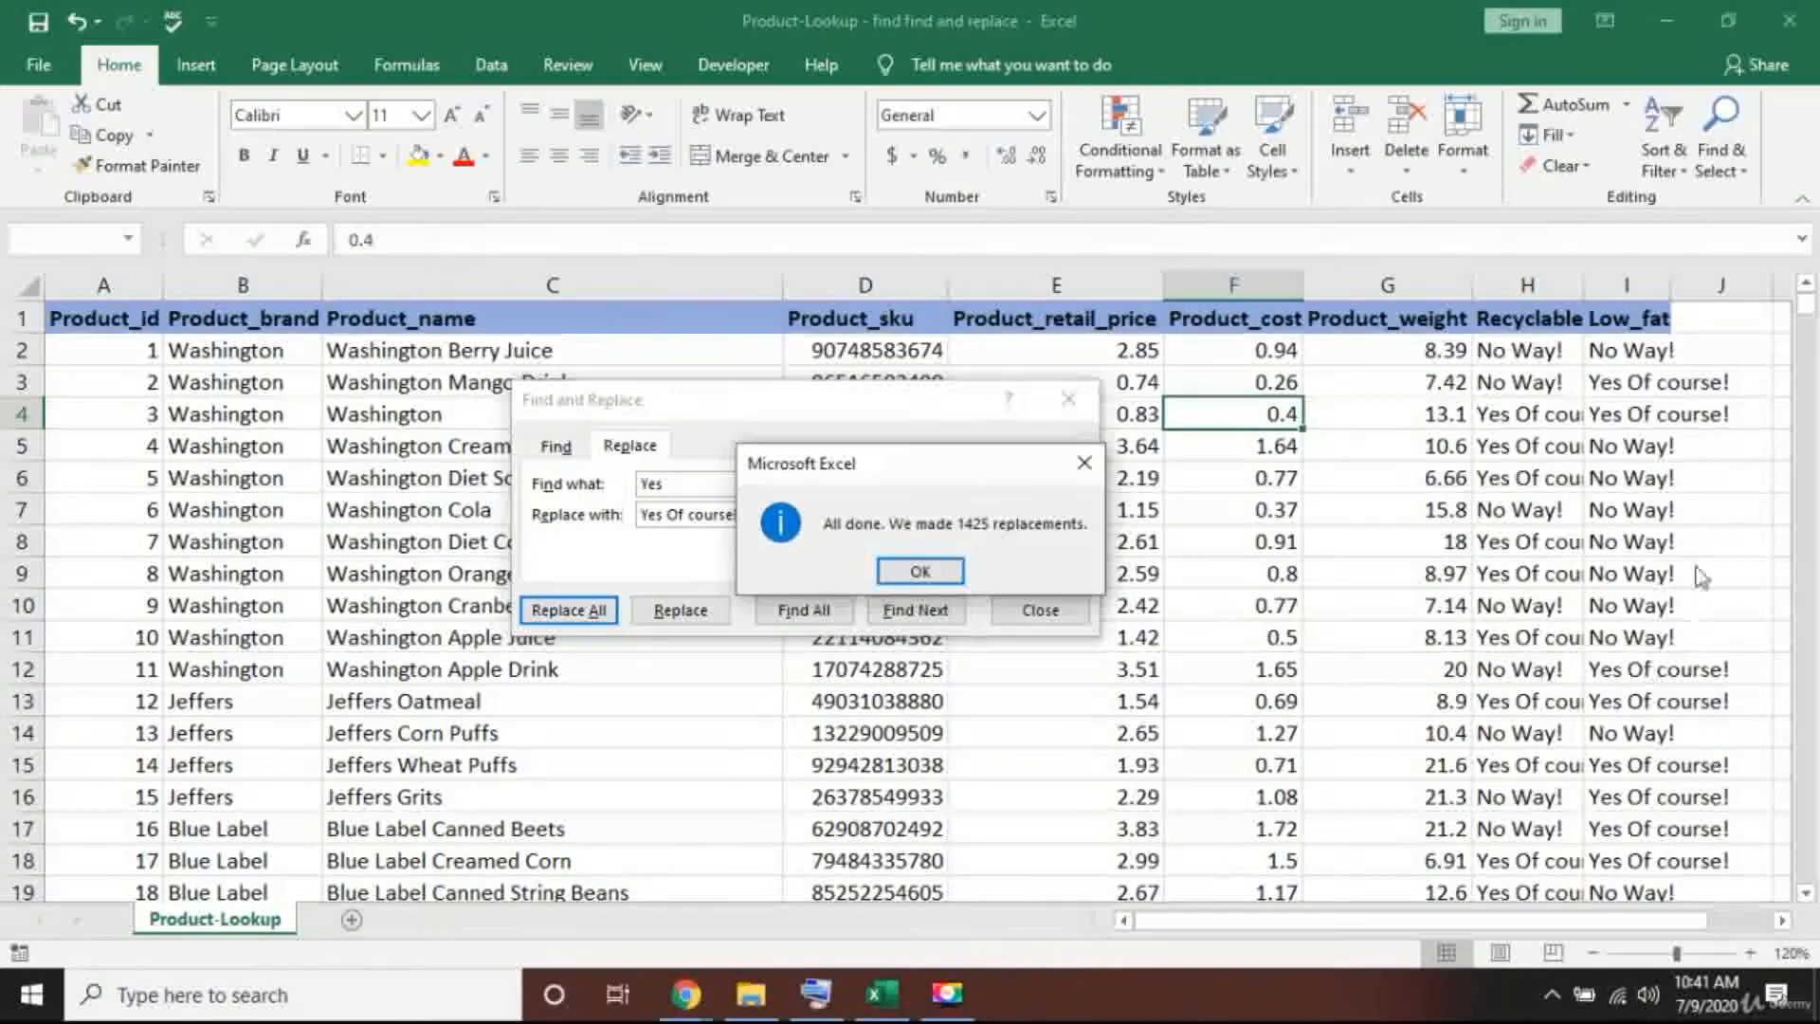
left_click(967, 576)
Step: Widen the Recyclable and Low_fat columns to fit their entries and close Find and Replace
left_click(1626, 509)
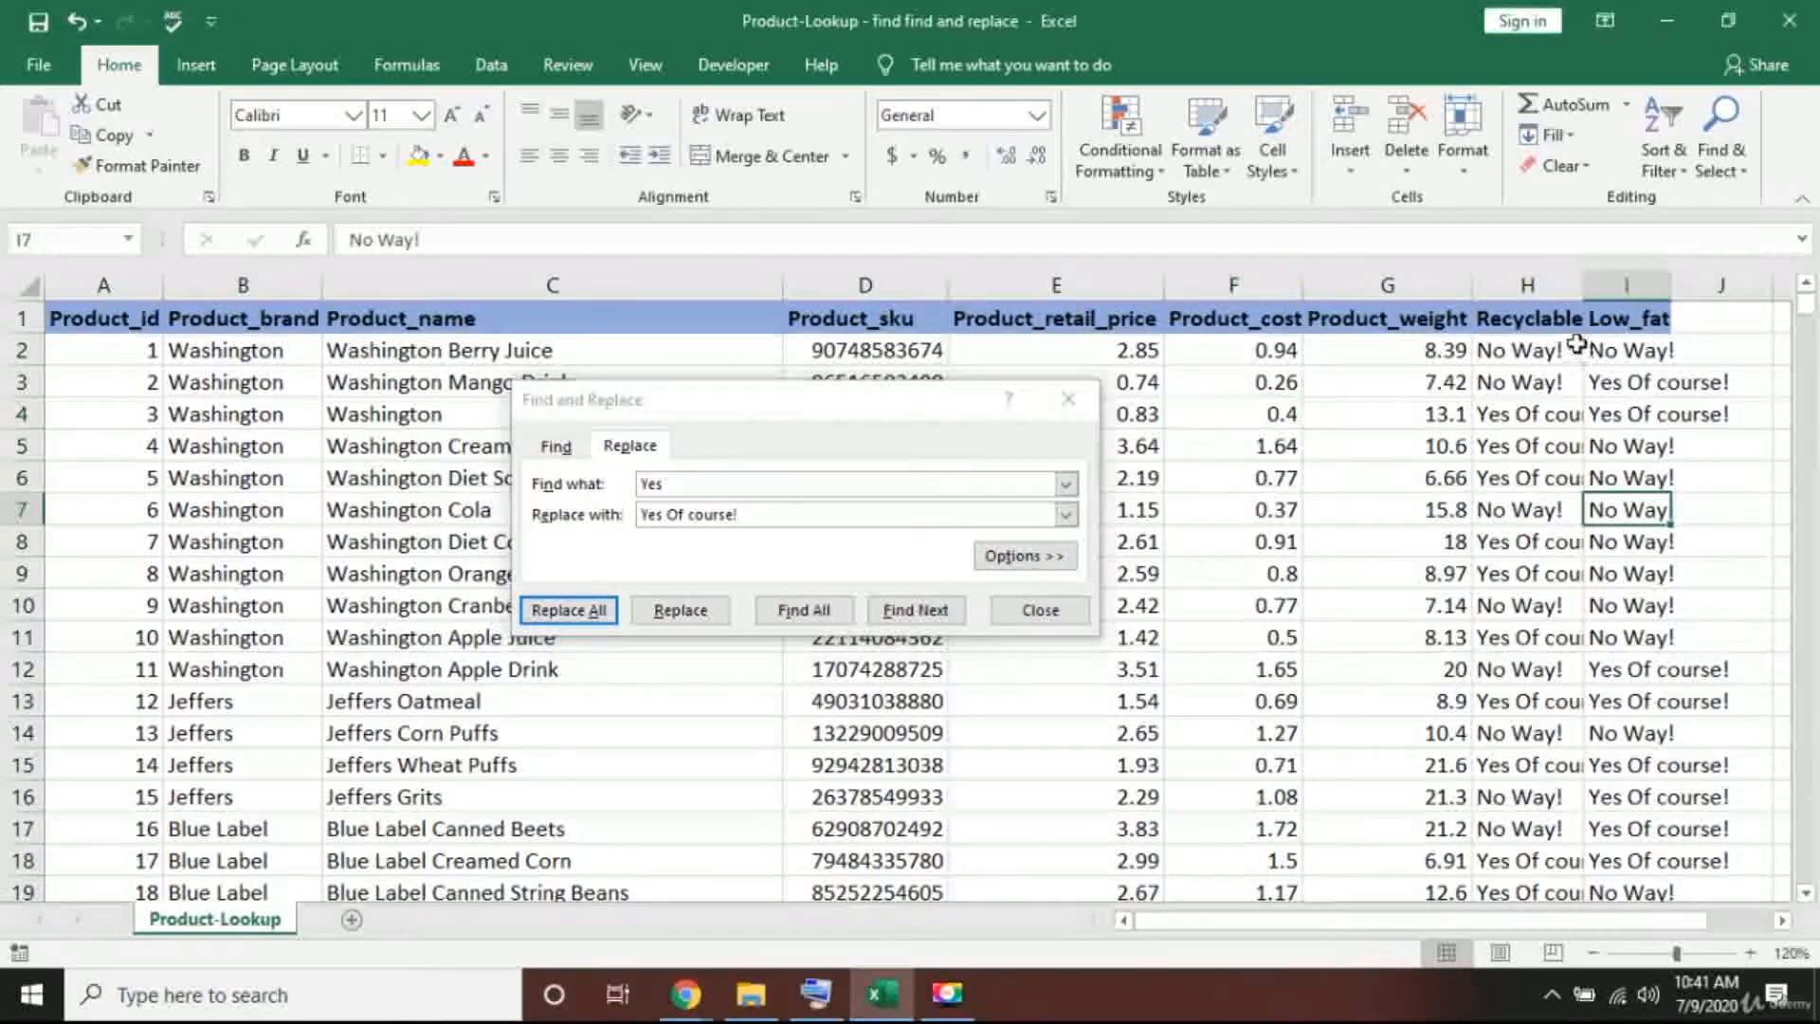
double_click(1630, 289)
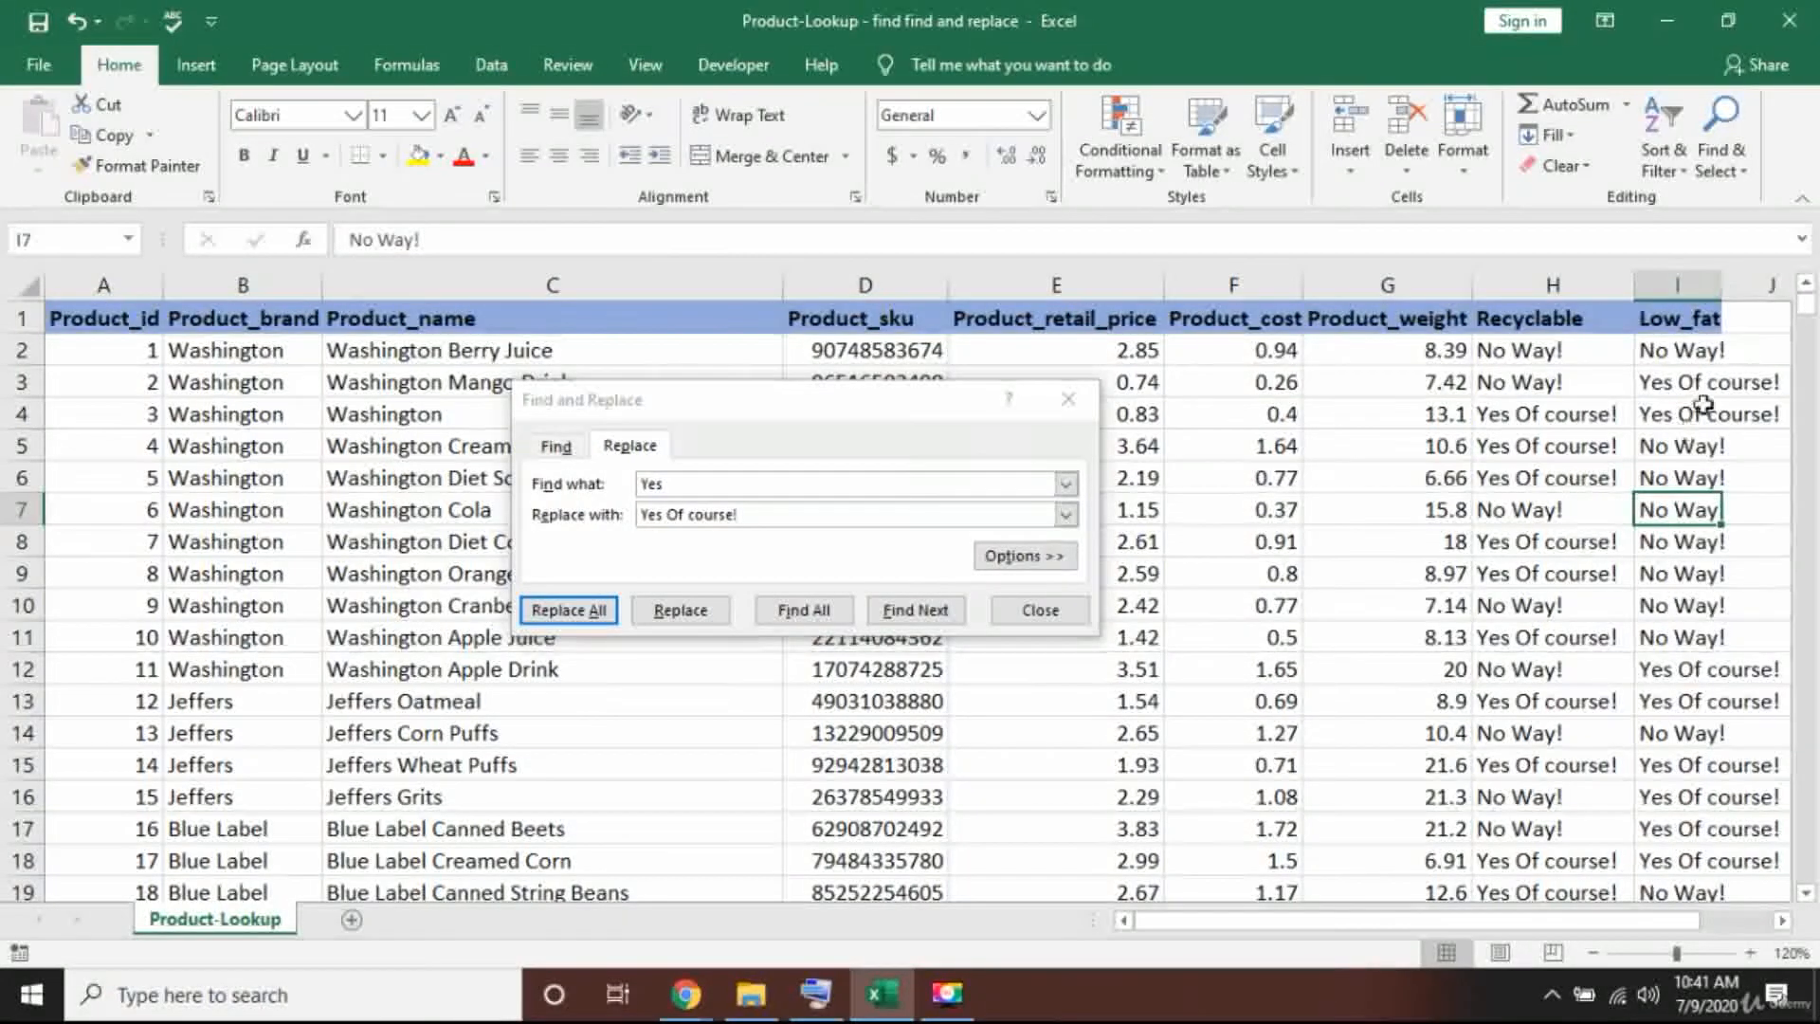
left_click_drag(1720, 284, 1796, 284)
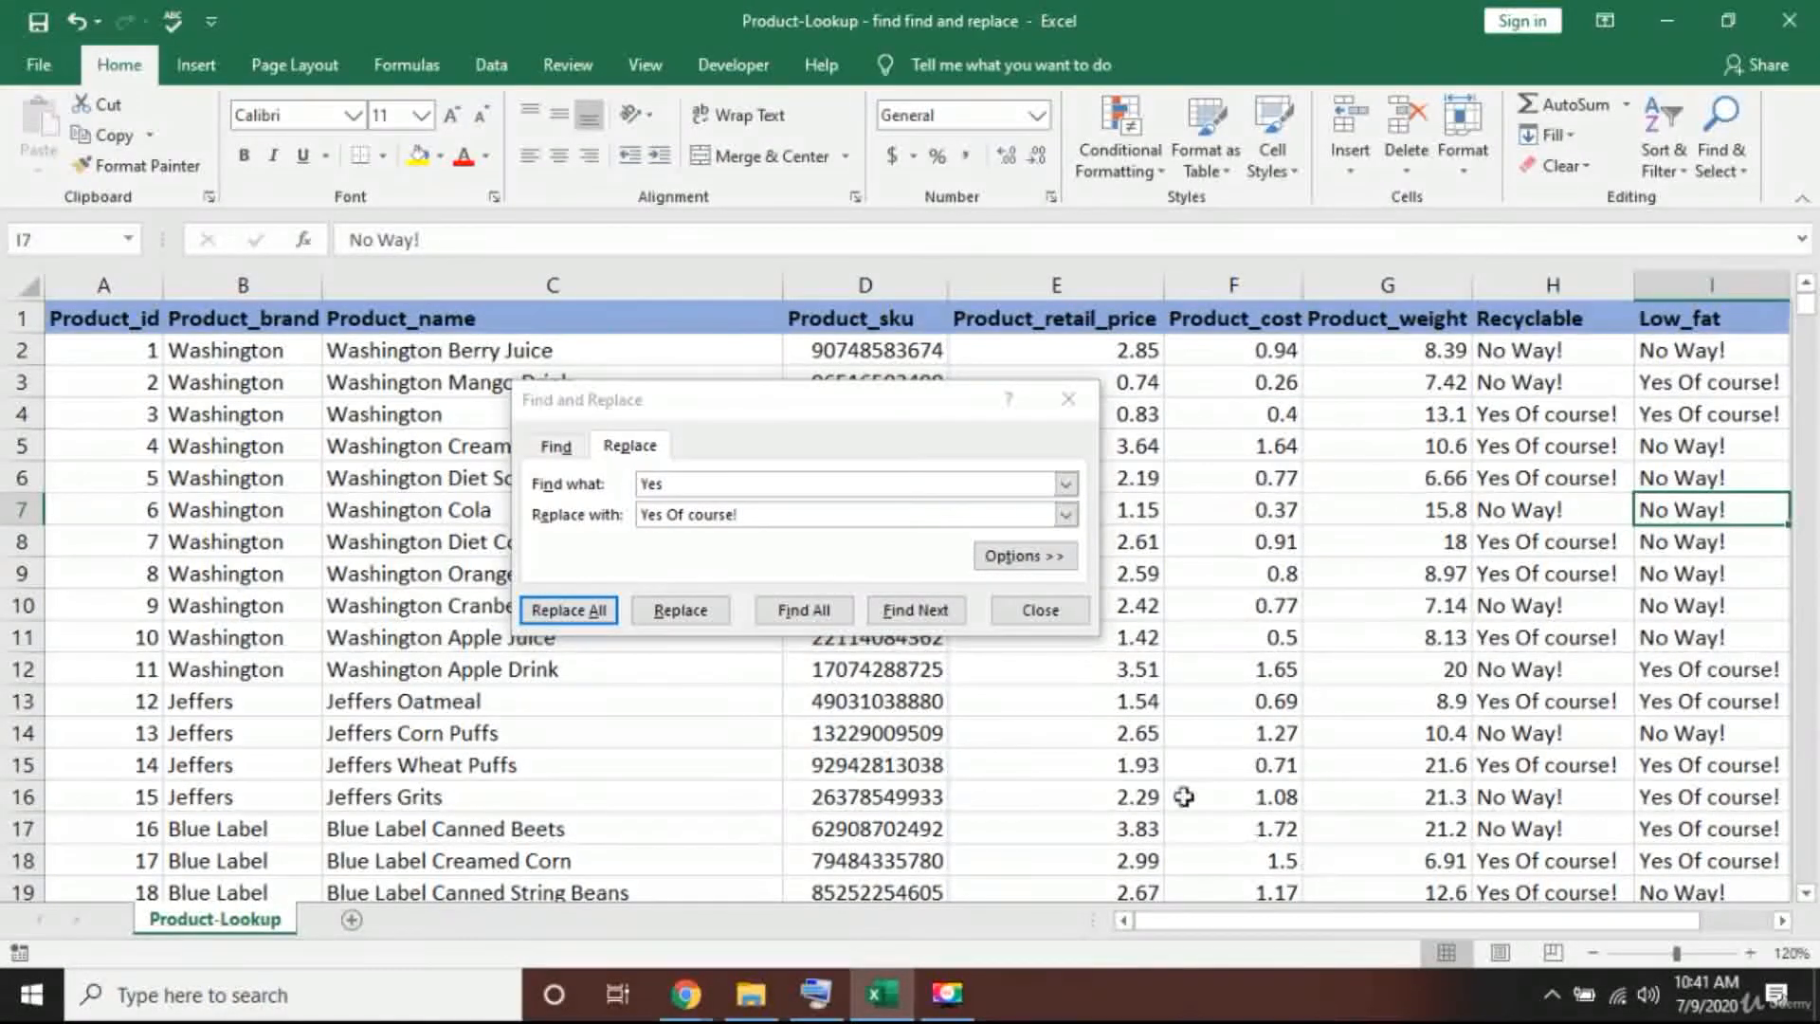
left_click(1067, 403)
left_click_drag(1407, 921, 1471, 924)
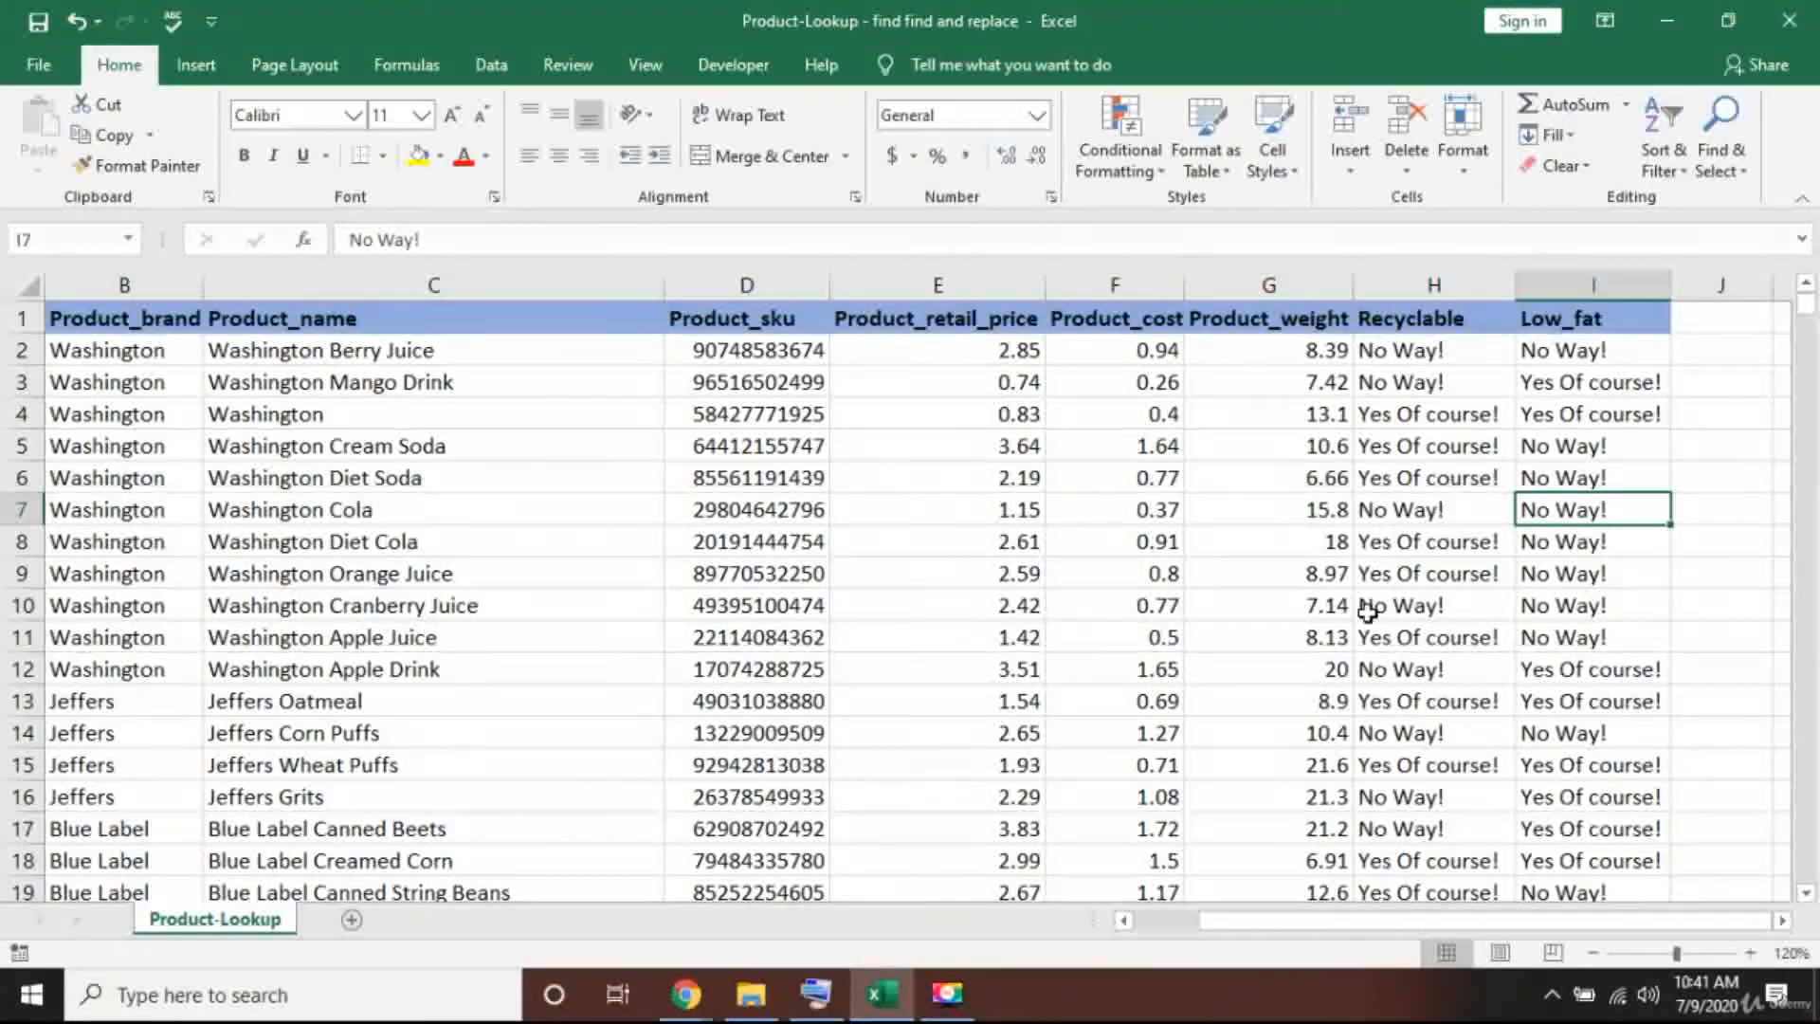
left_click(1402, 505)
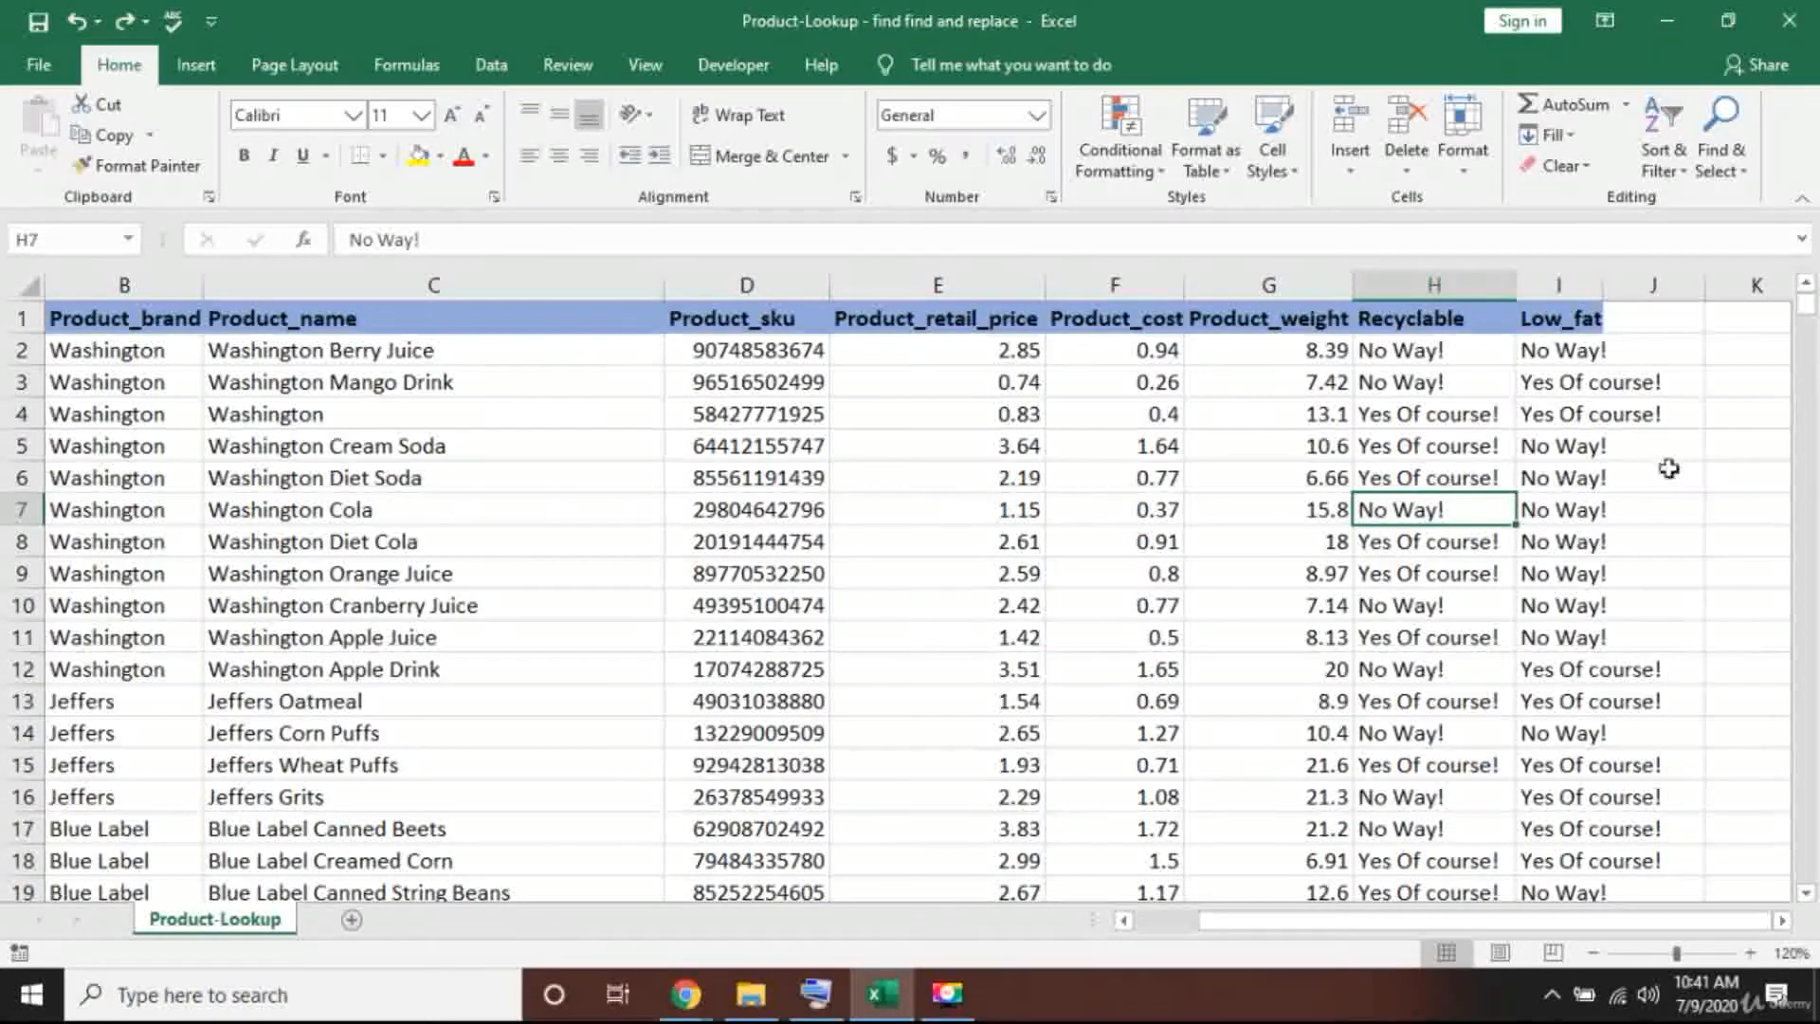
Step: Undo the column widening and both sheet-wide replacements, and widen the Low_fat column slightly
key("ctrl+z")
key("ctrl+z")
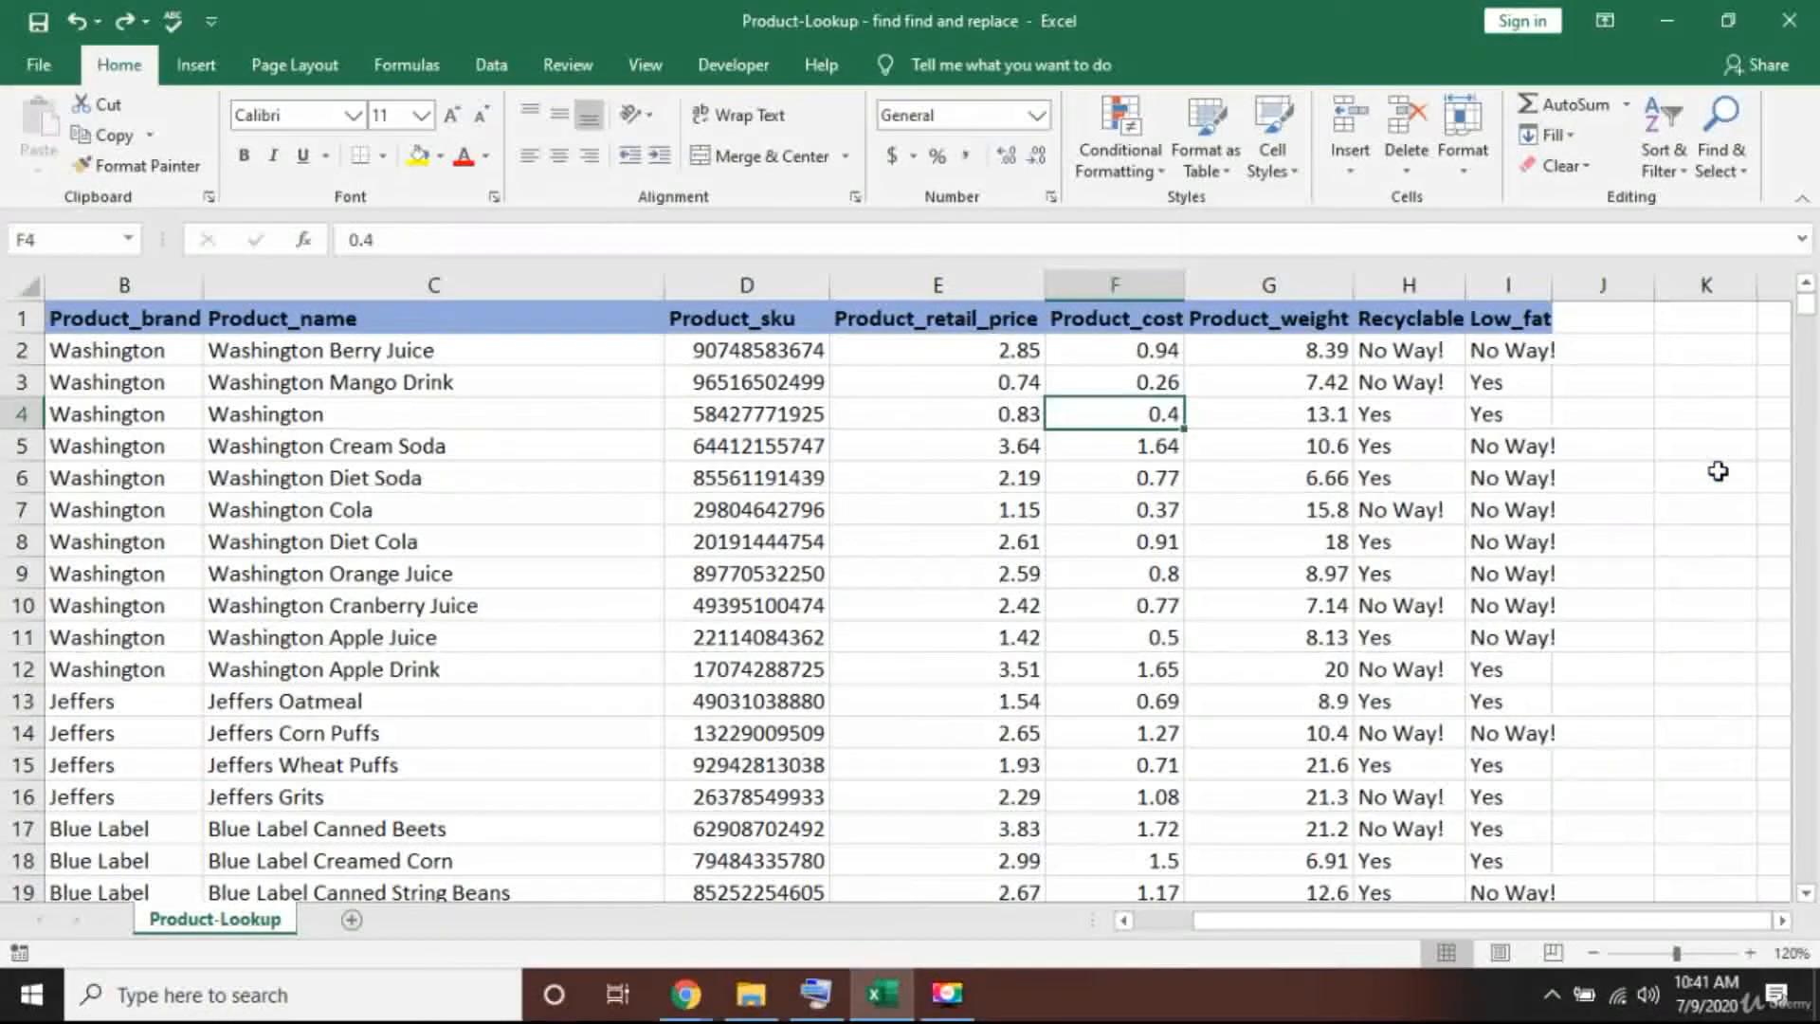
key("ctrl+z")
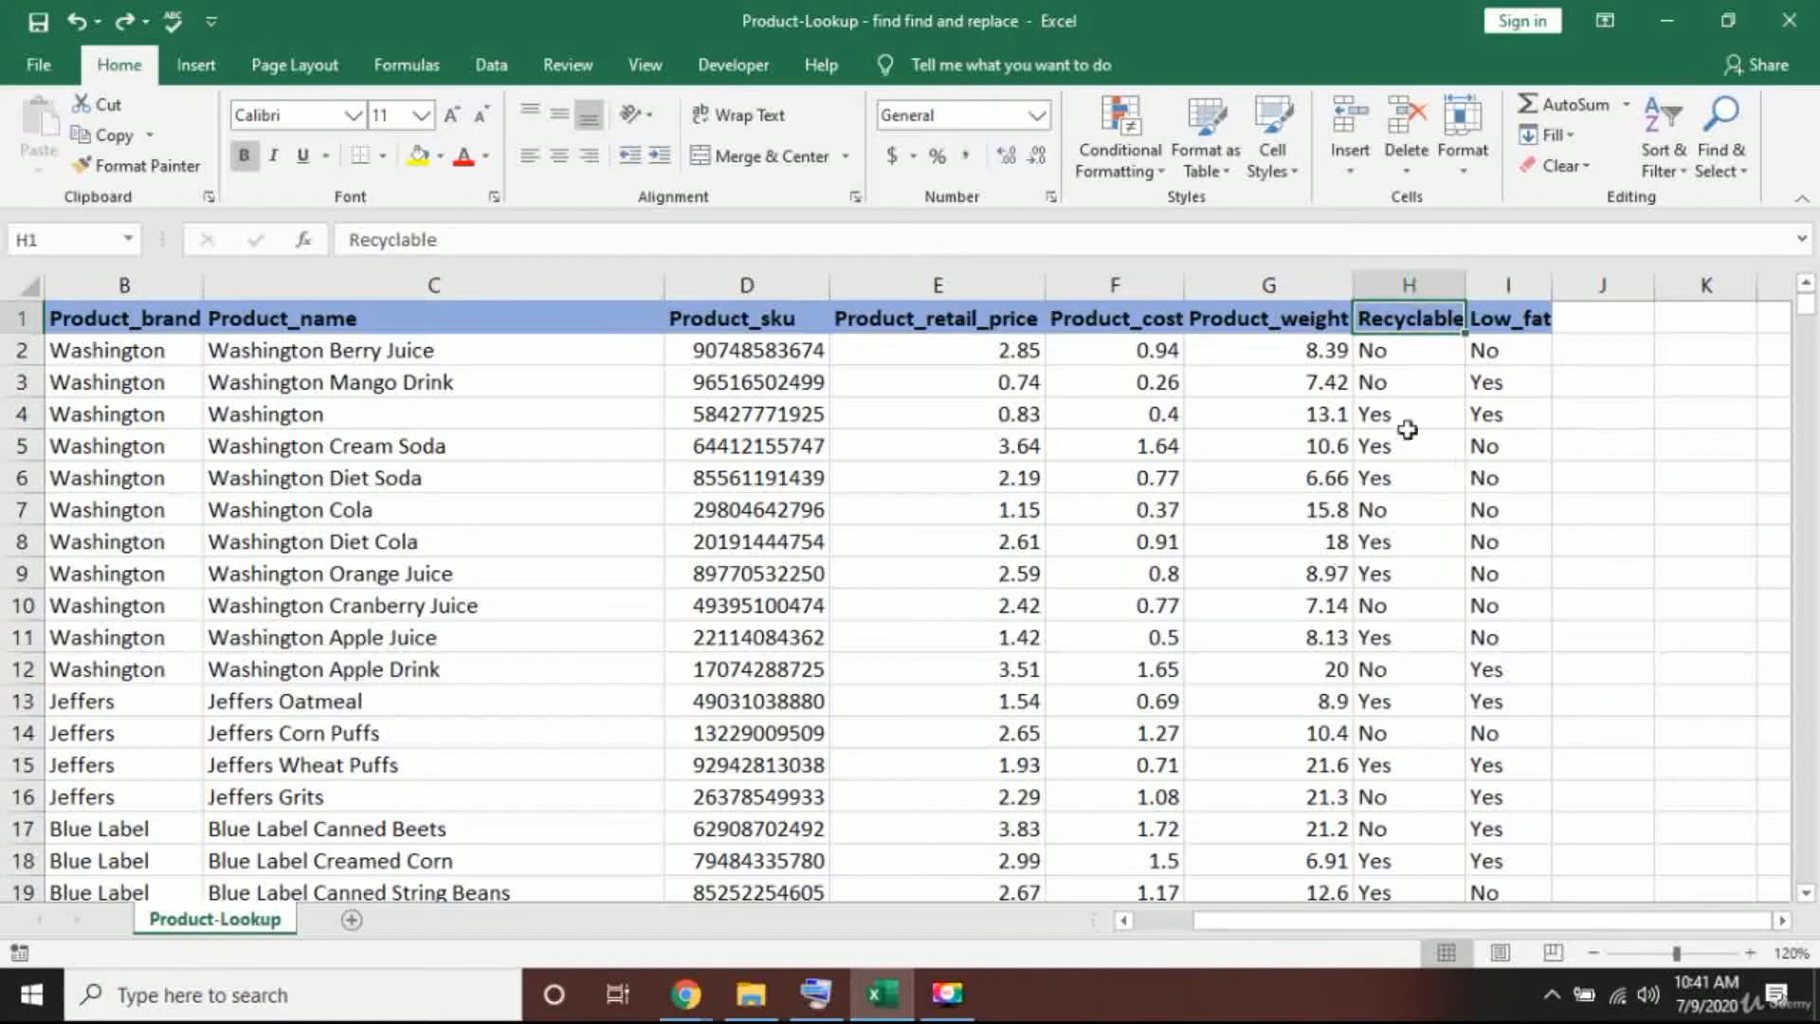
left_click(1393, 383)
left_click_drag(1551, 285, 1581, 285)
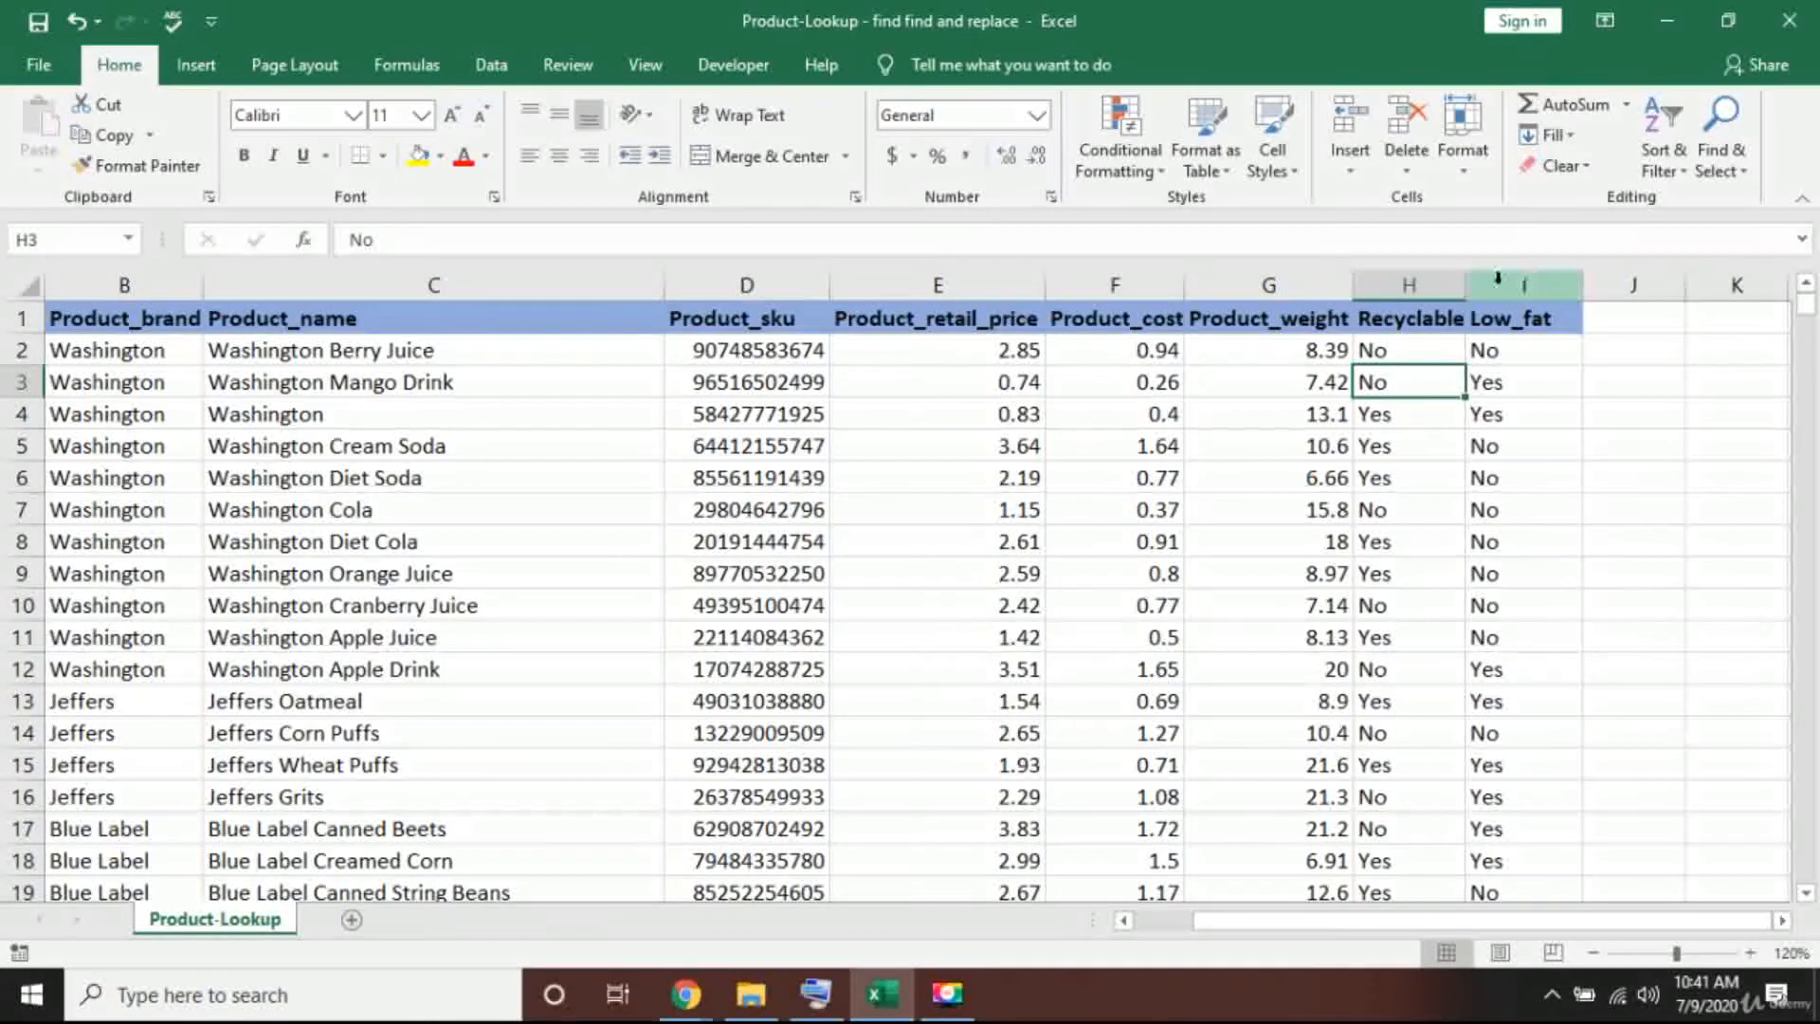
Step: Select the entire Recyclable column and replace every "No" in it with "No Way!"
left_click(1413, 284)
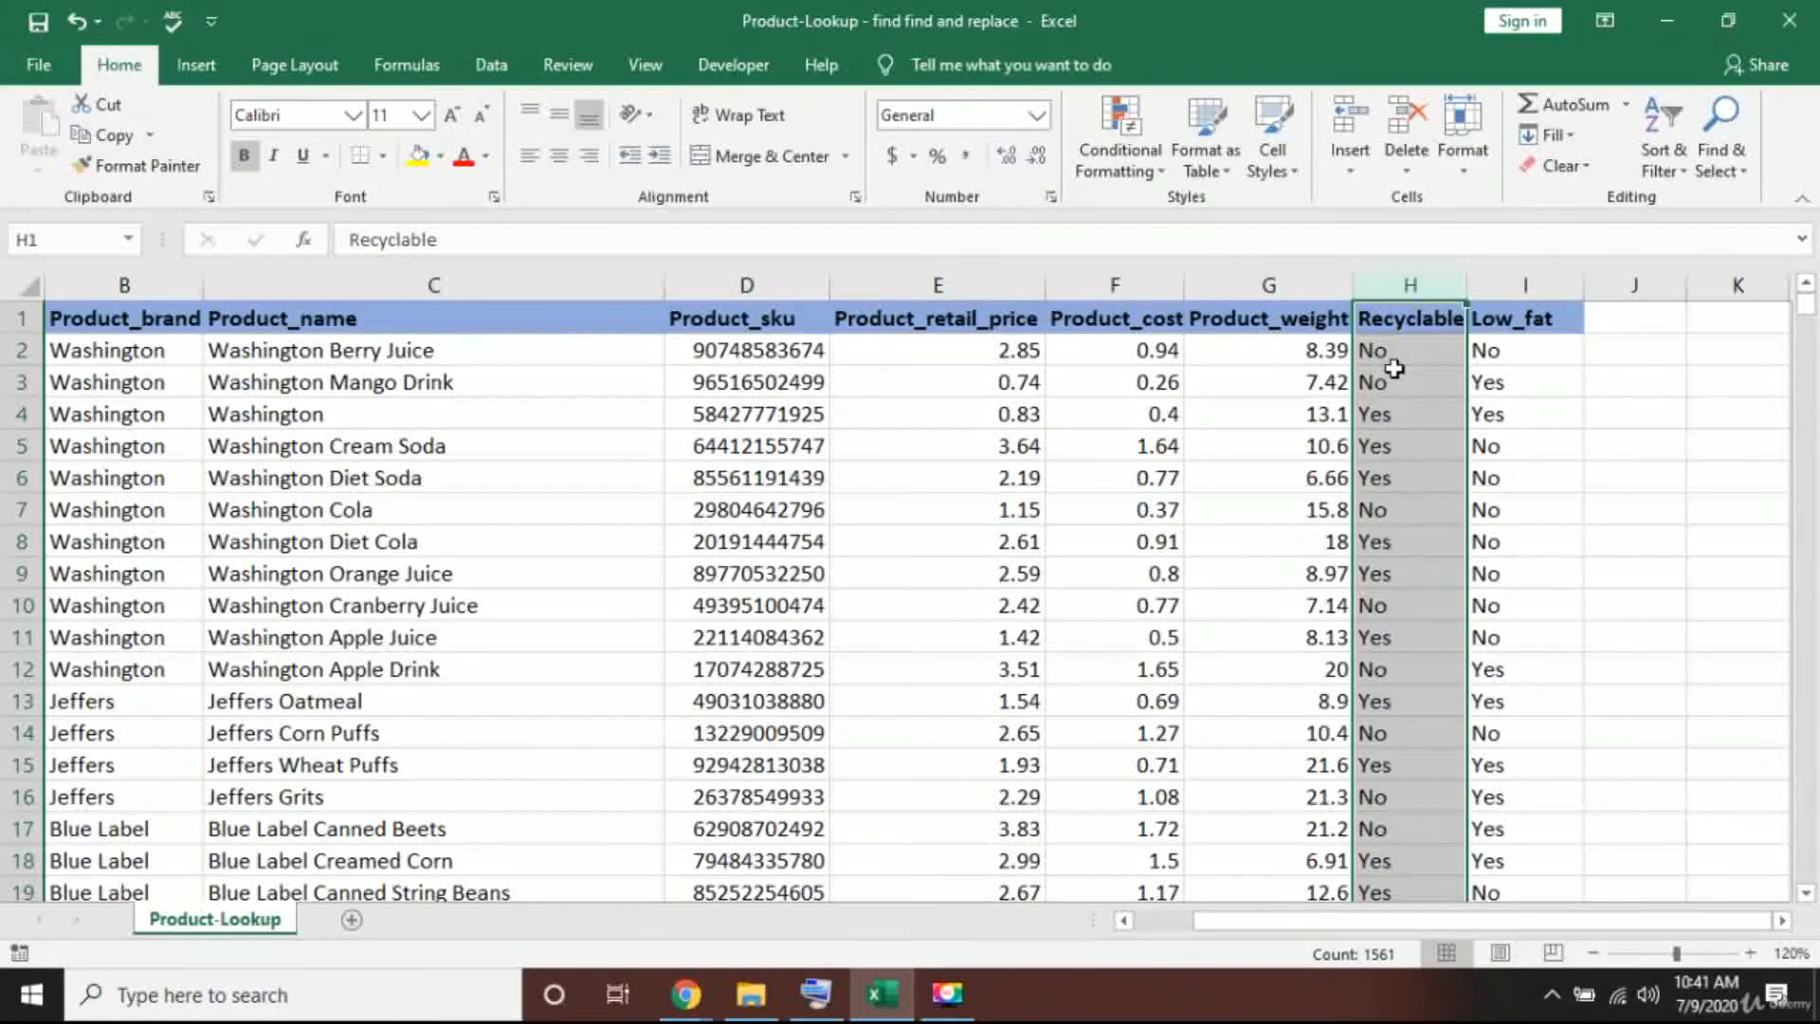
key("ctrl+f")
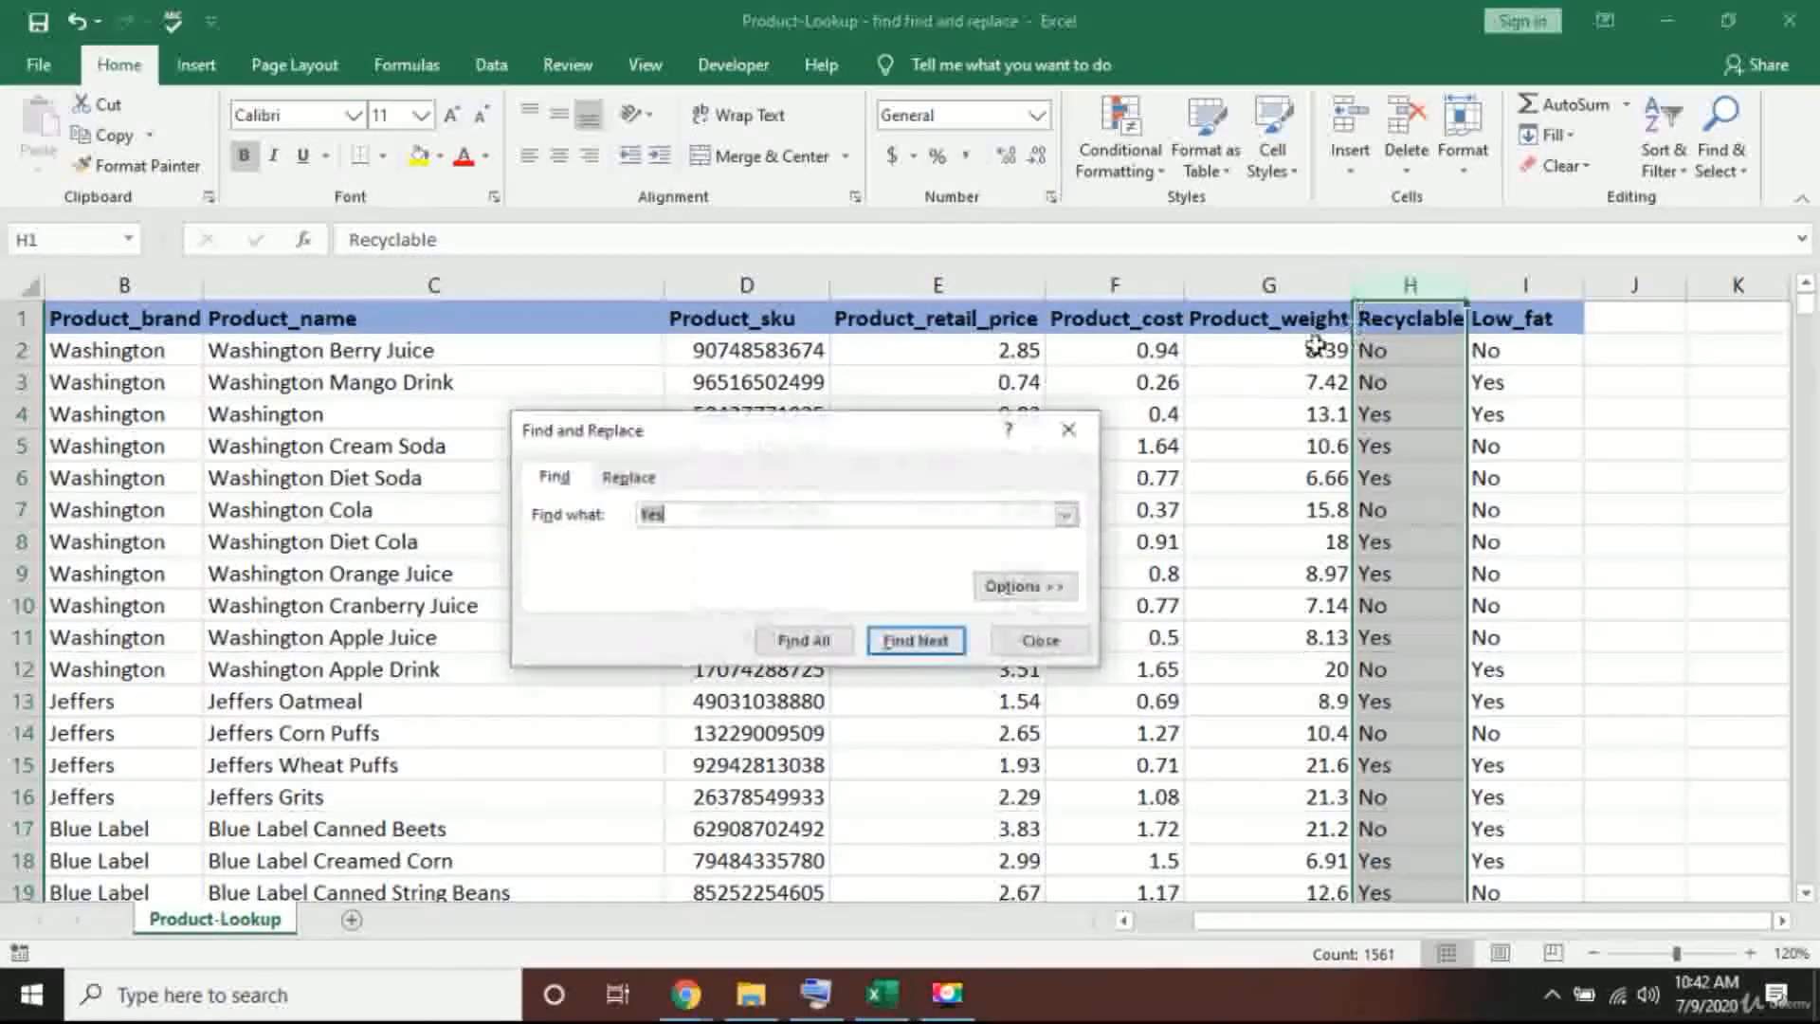
left_click(627, 476)
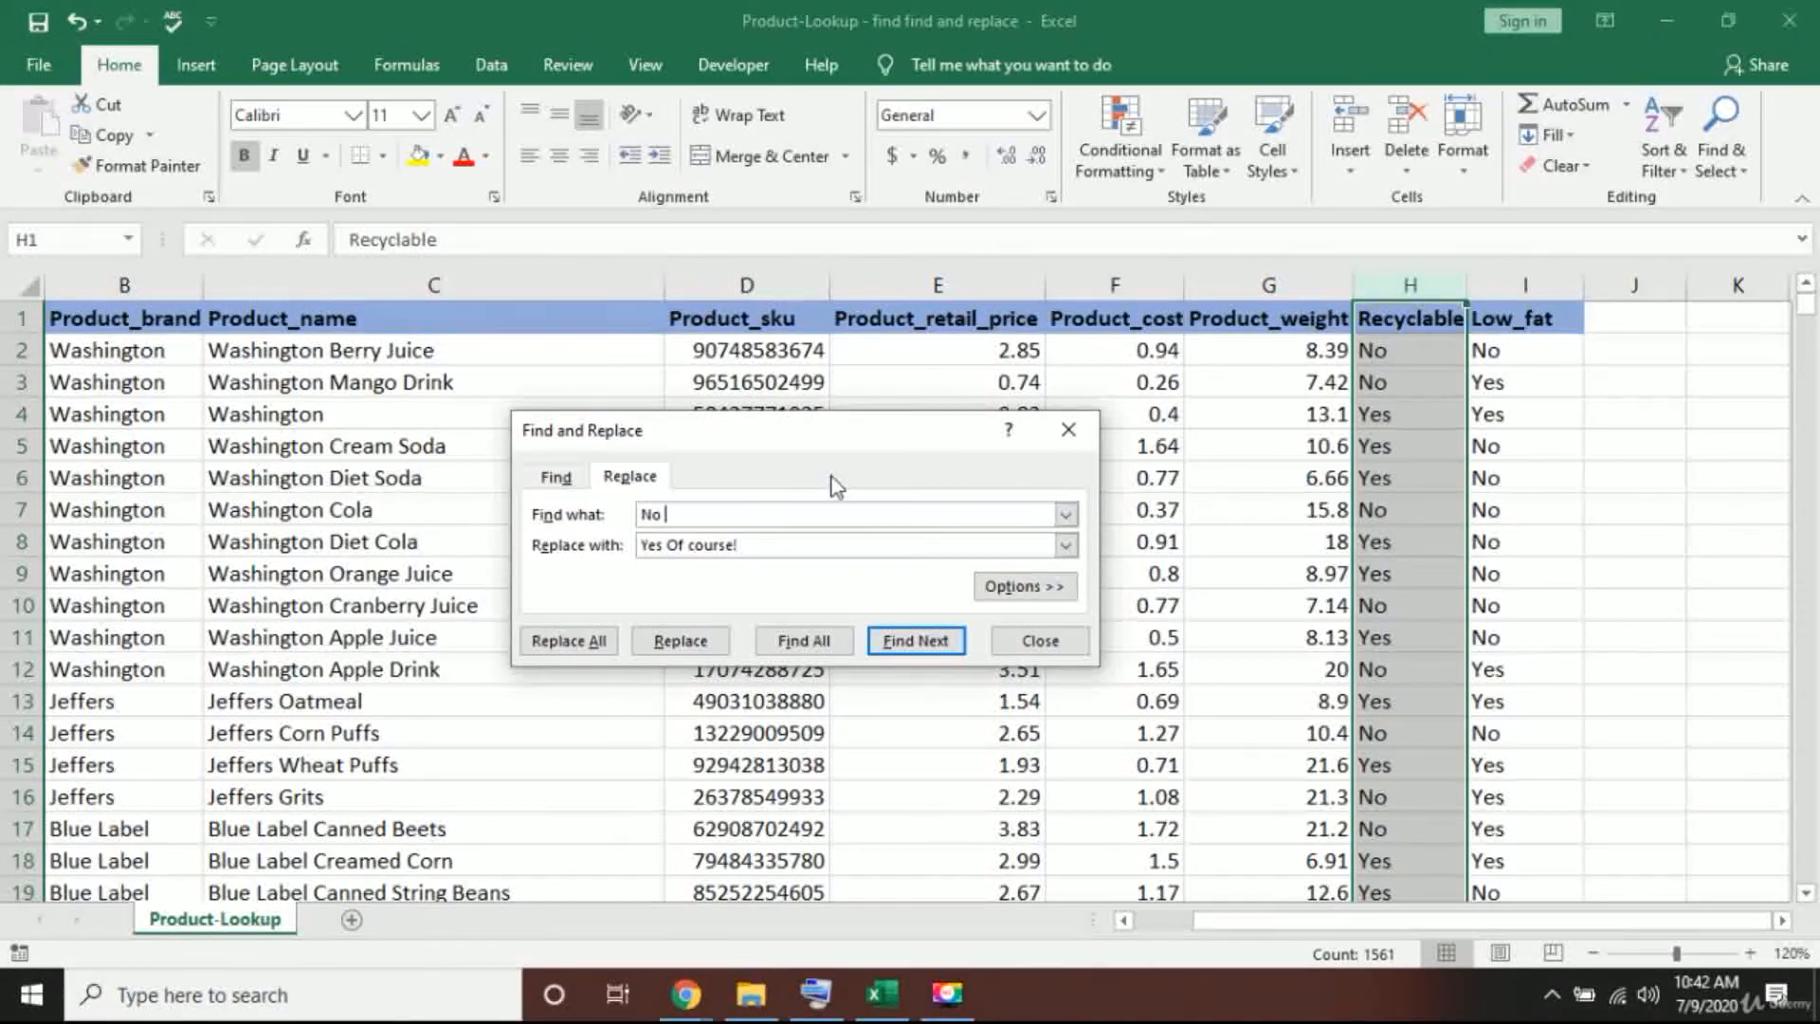
key("Tab")
key("shift+Tab")
key("Tab")
key("BackSpace")
type("No Way!")
left_click(574, 640)
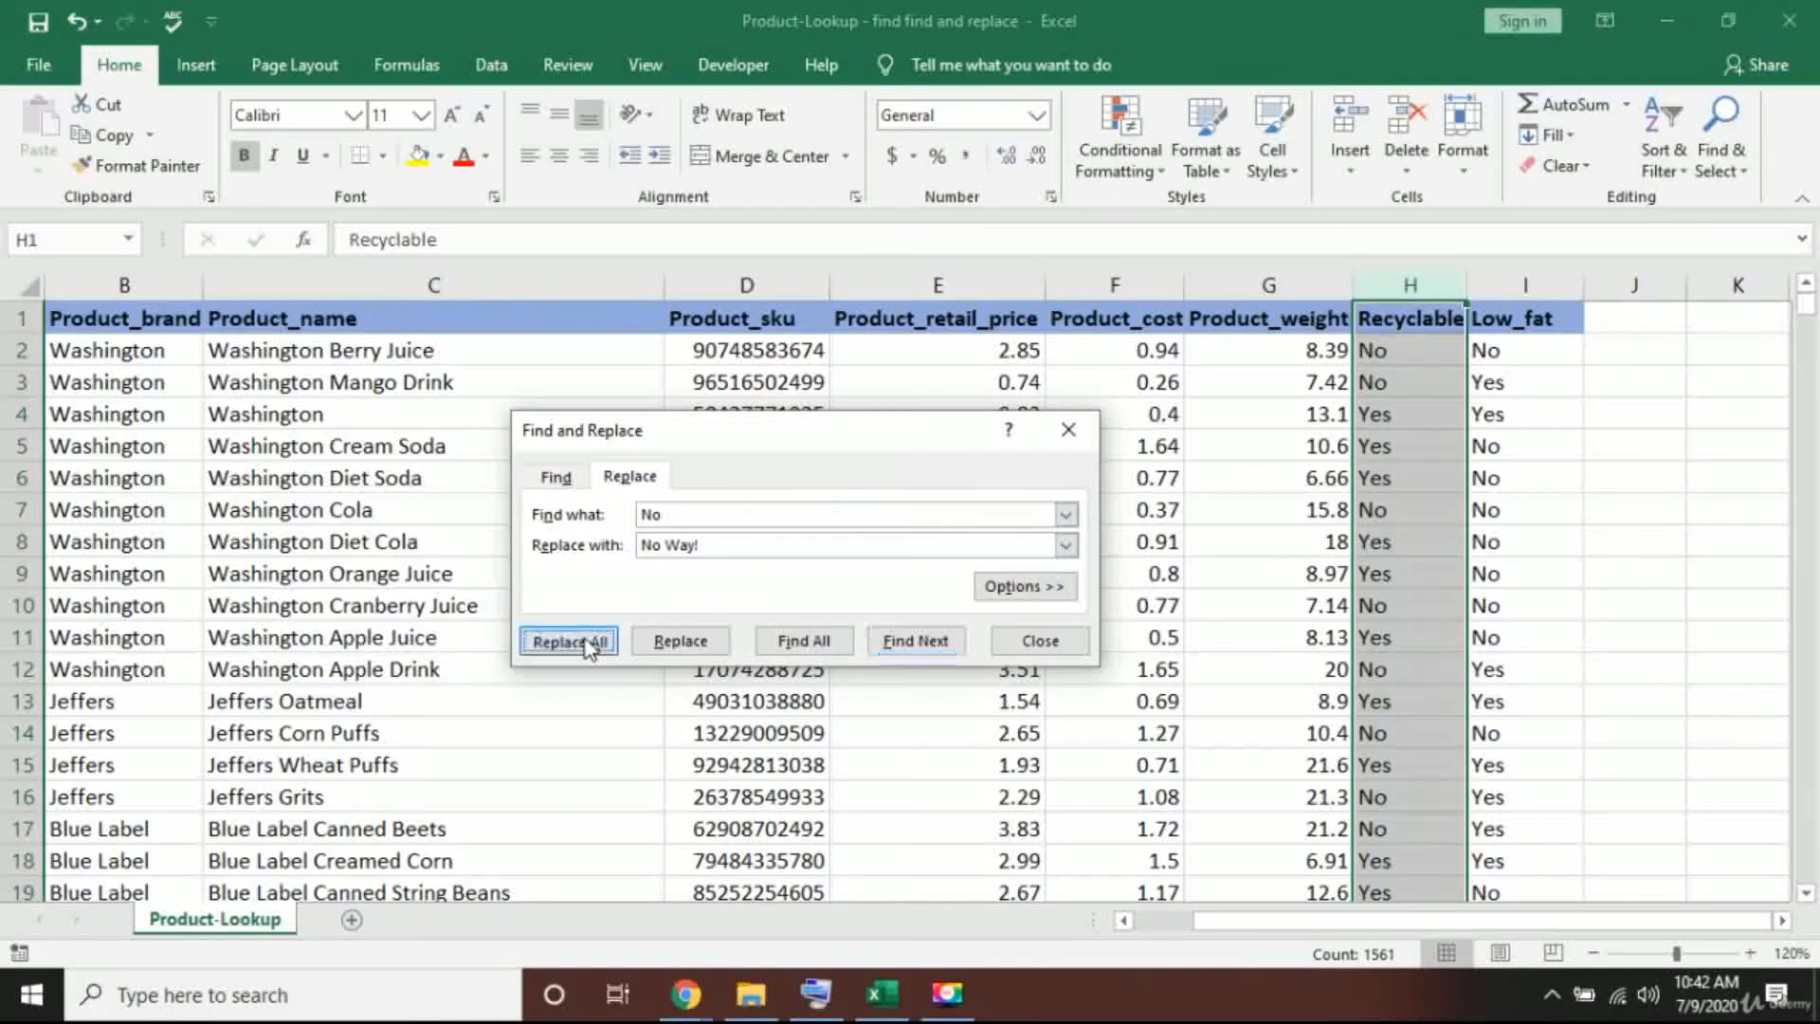
left_click(919, 570)
left_click(1068, 430)
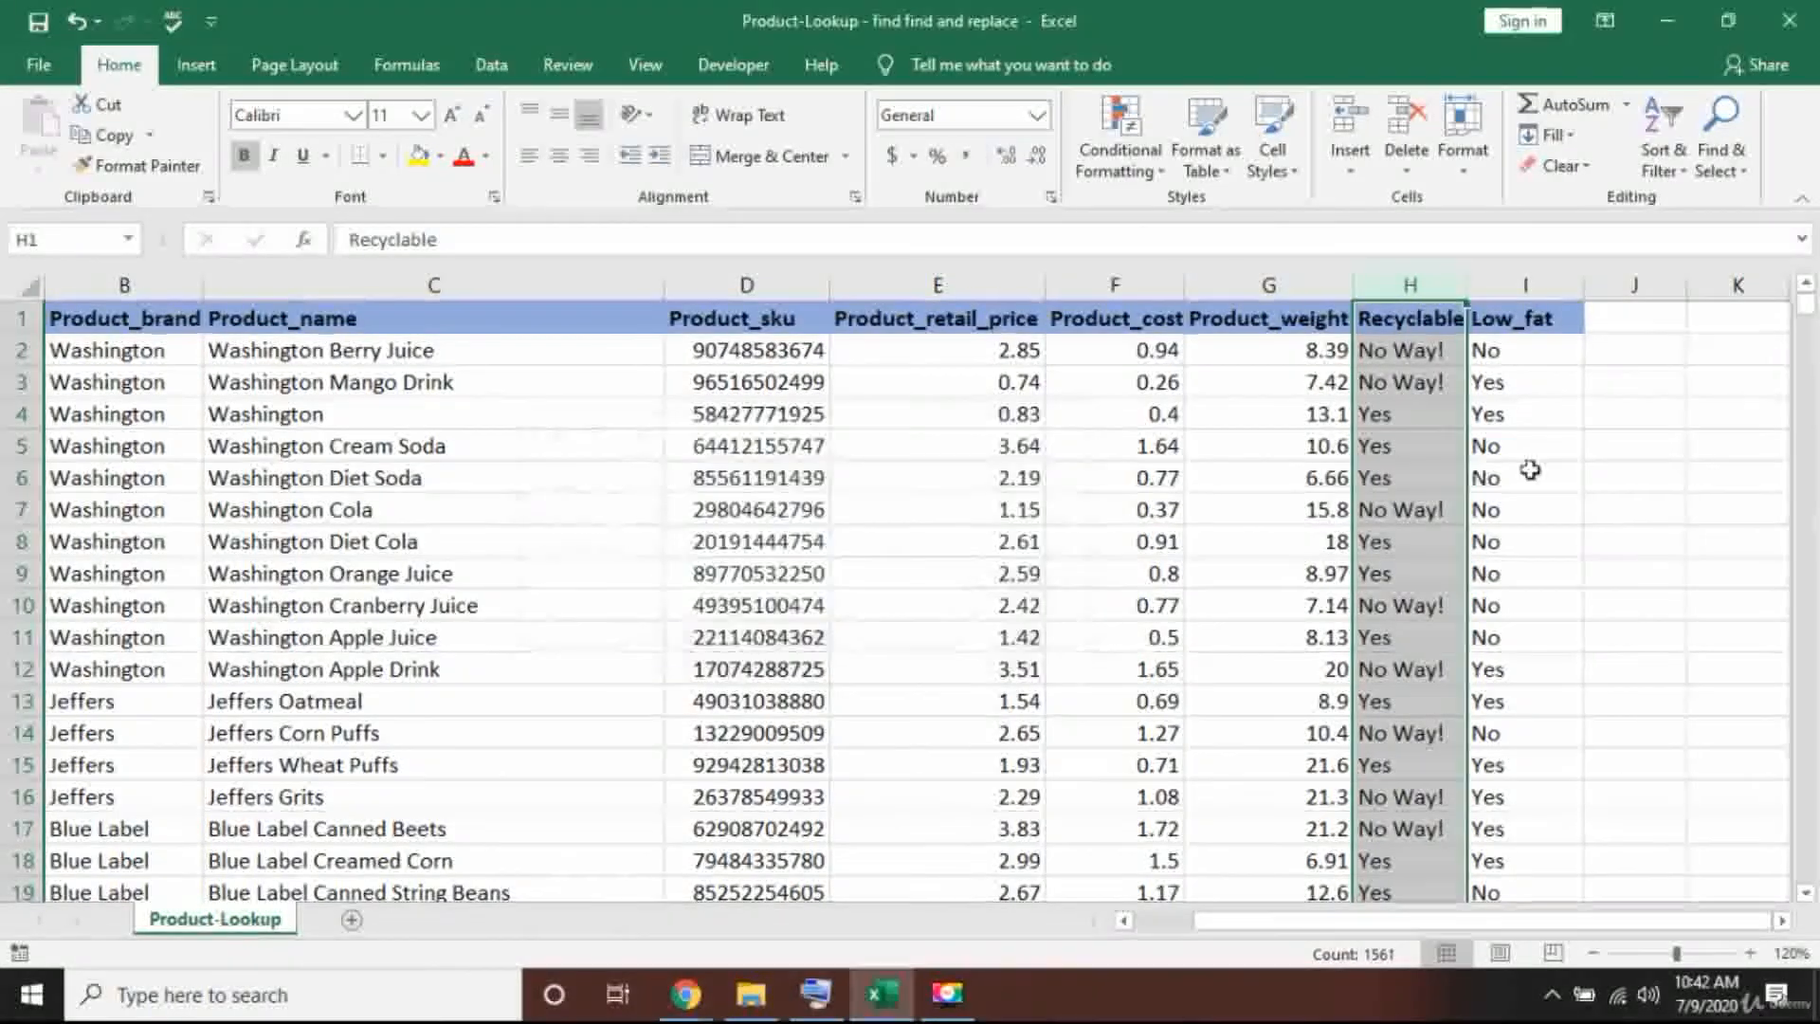
Step: Examine the Recyclable column to its end and compare its entries with the Low_fat and other product columns
left_click(1439, 637)
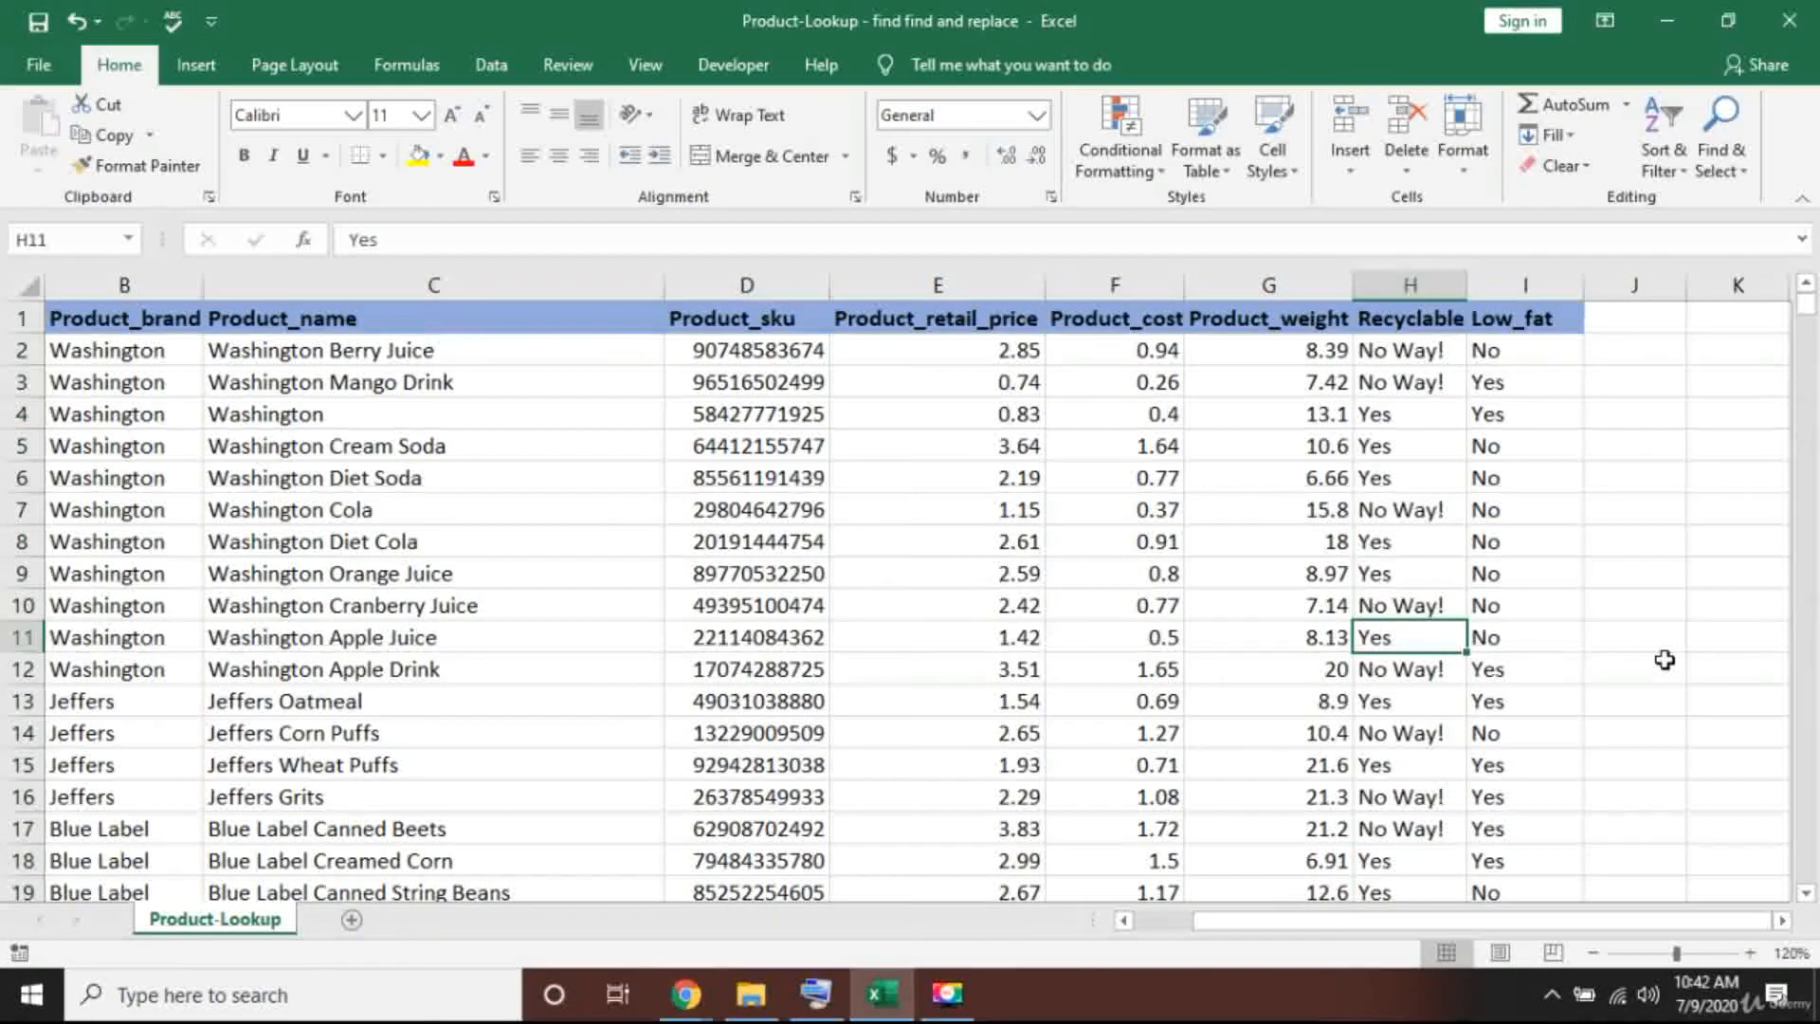
key("ctrl+Down")
key("ctrl+Up")
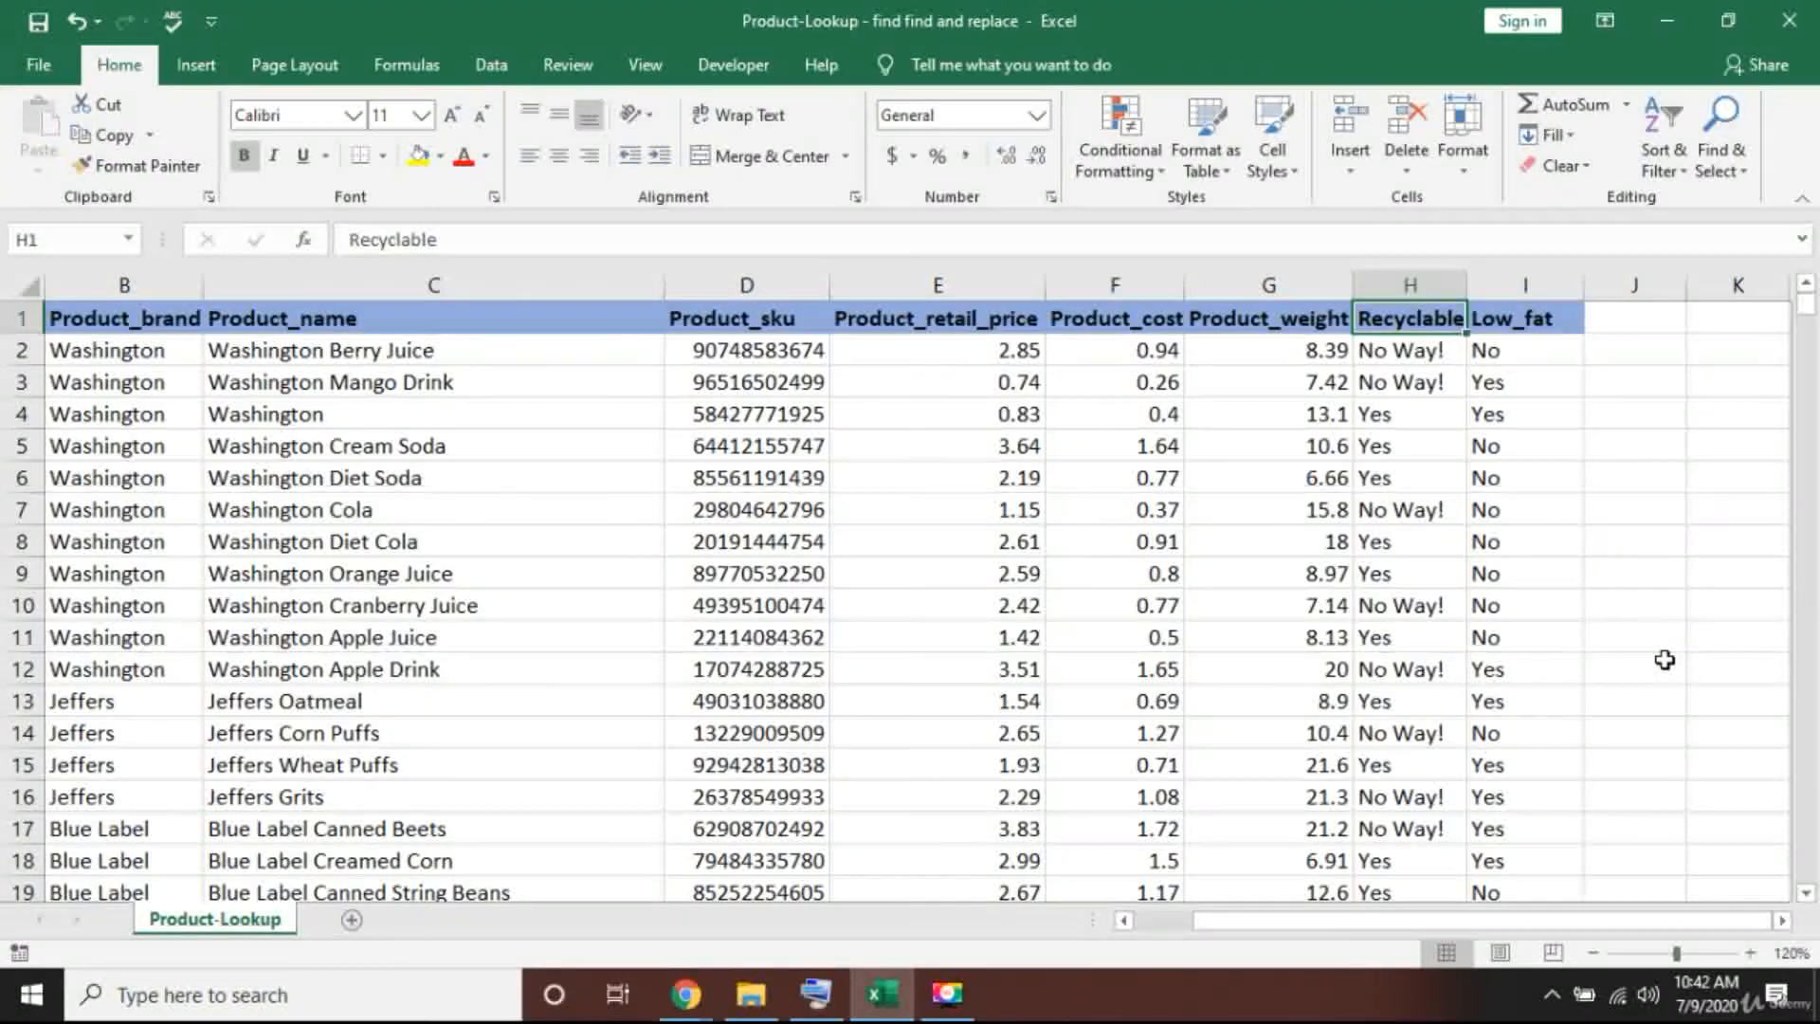
key("Left")
key("Left")
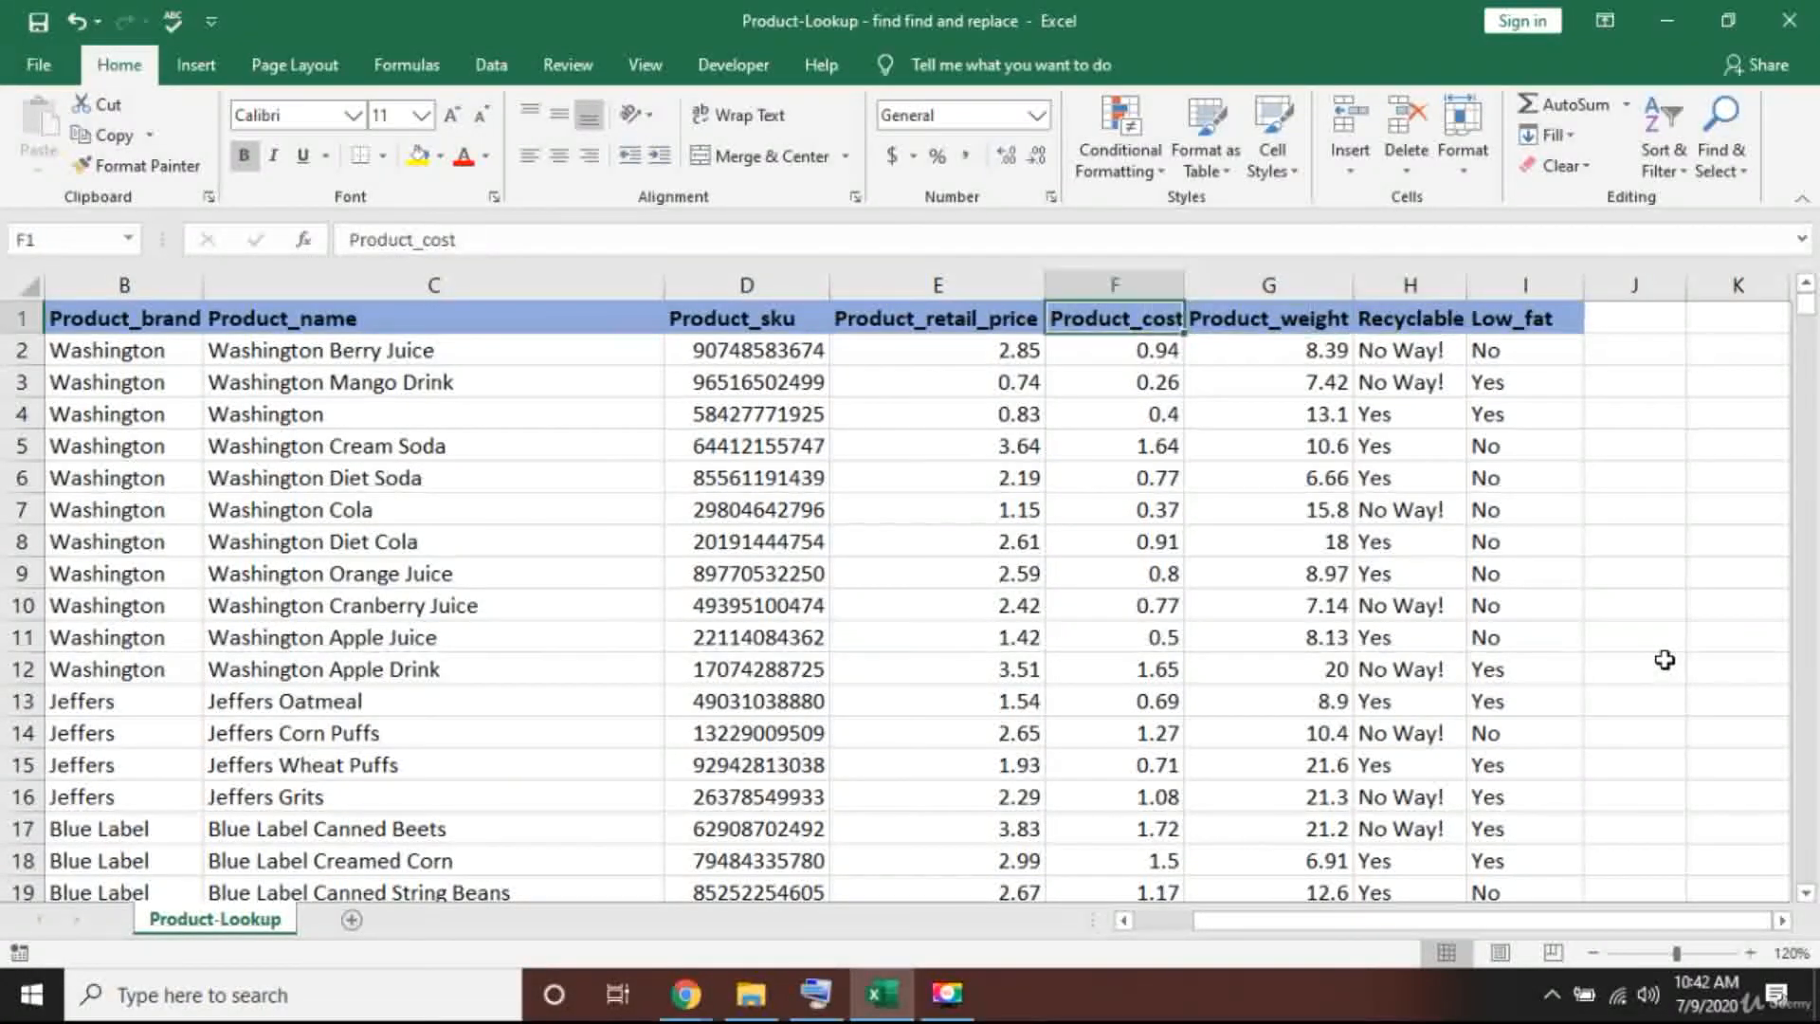
key("Down")
key("Left")
key("Left")
key("Left")
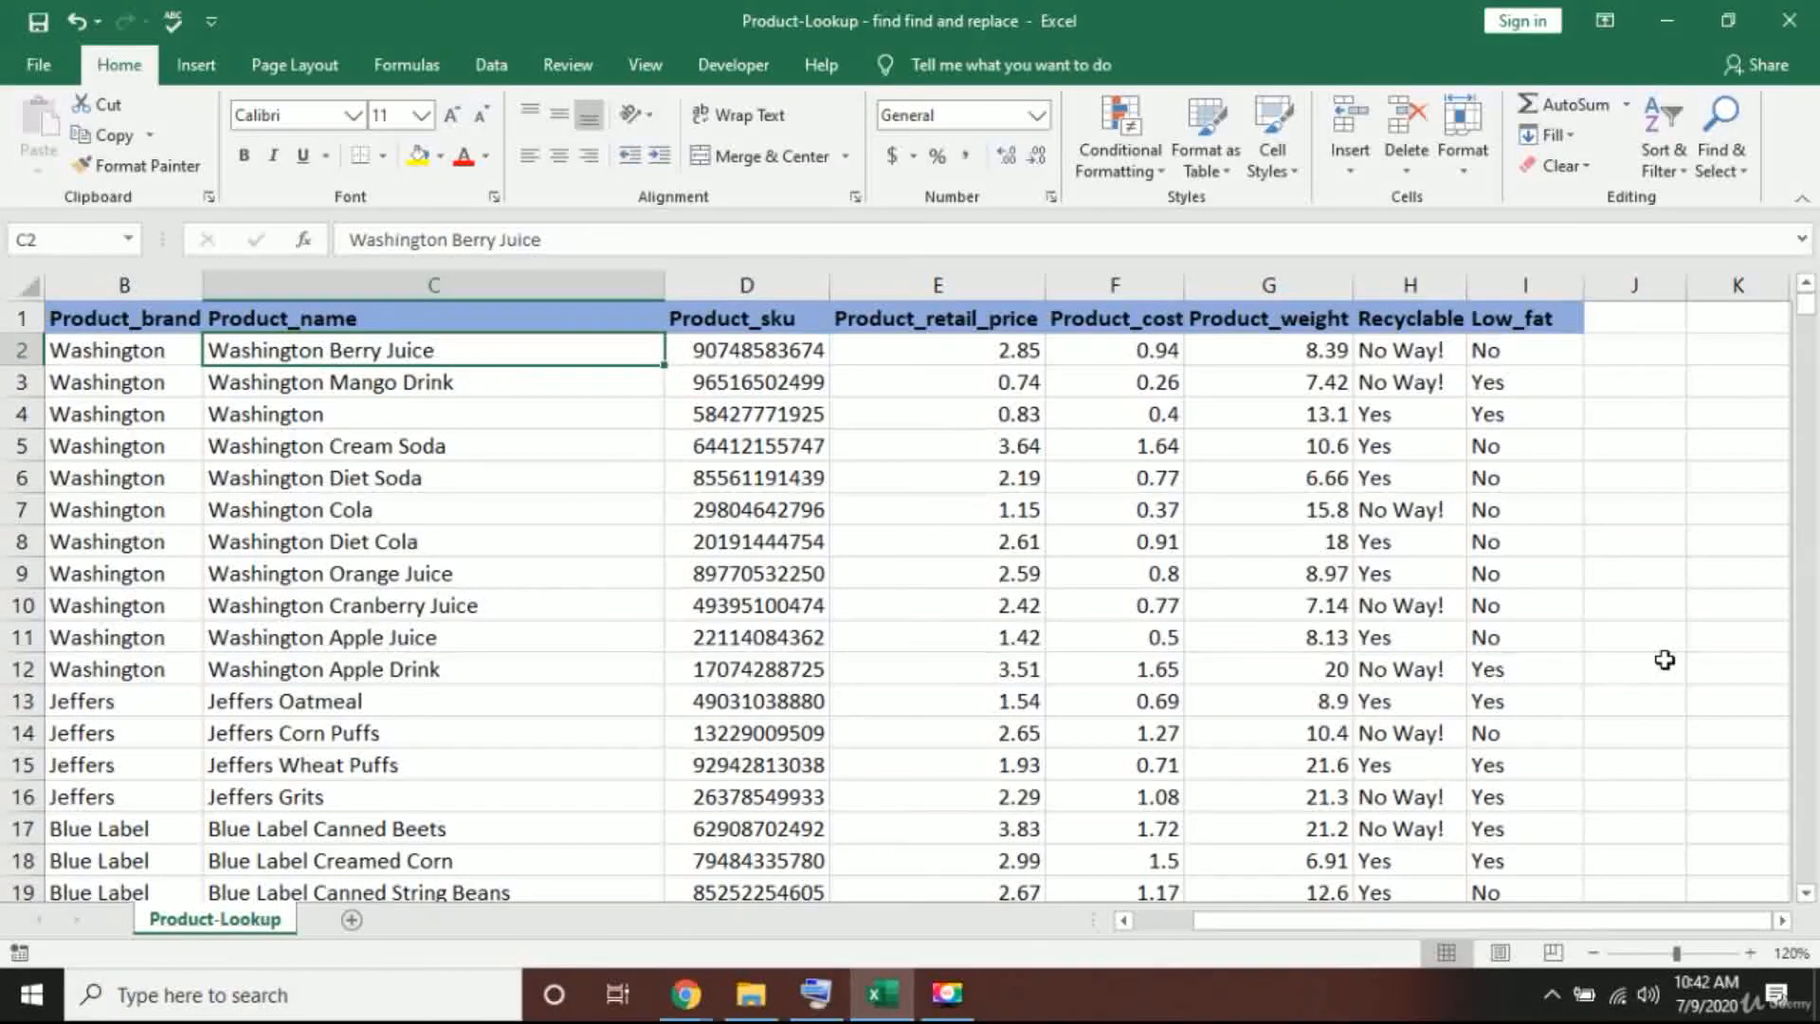
key("Right")
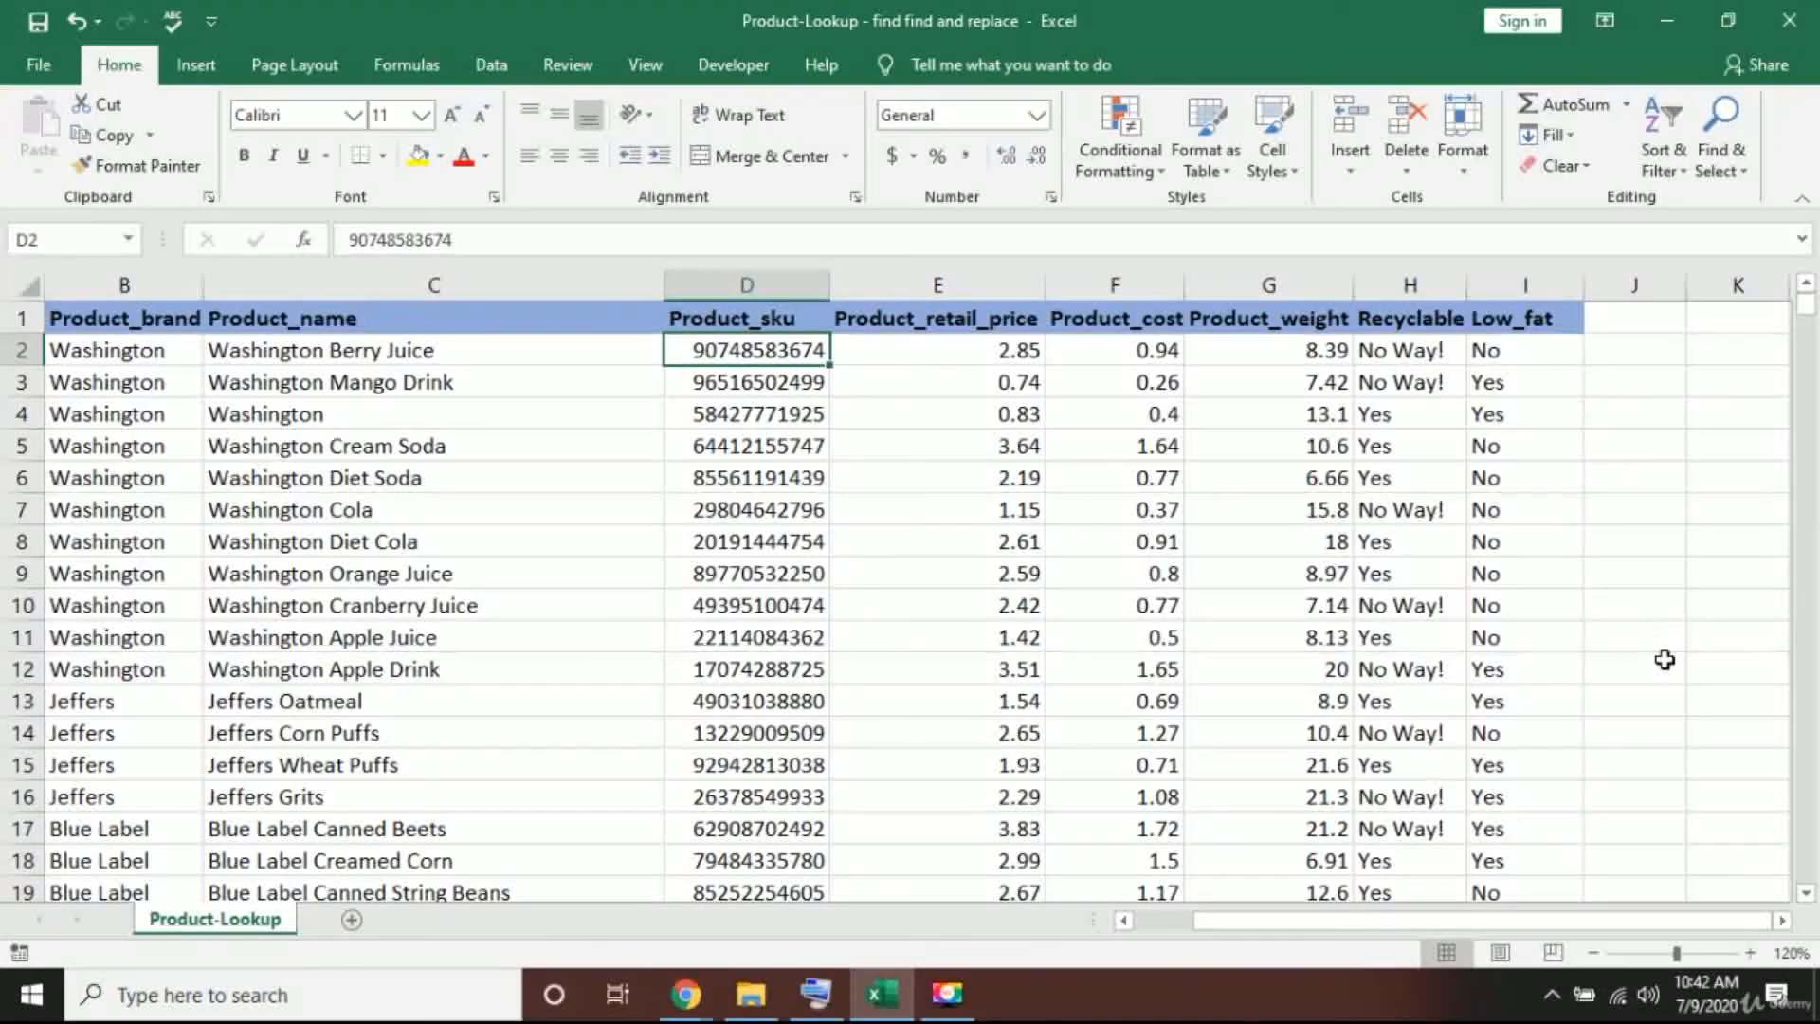
key("Right")
key("Right")
key("Right")
key("Right")
key("Right")
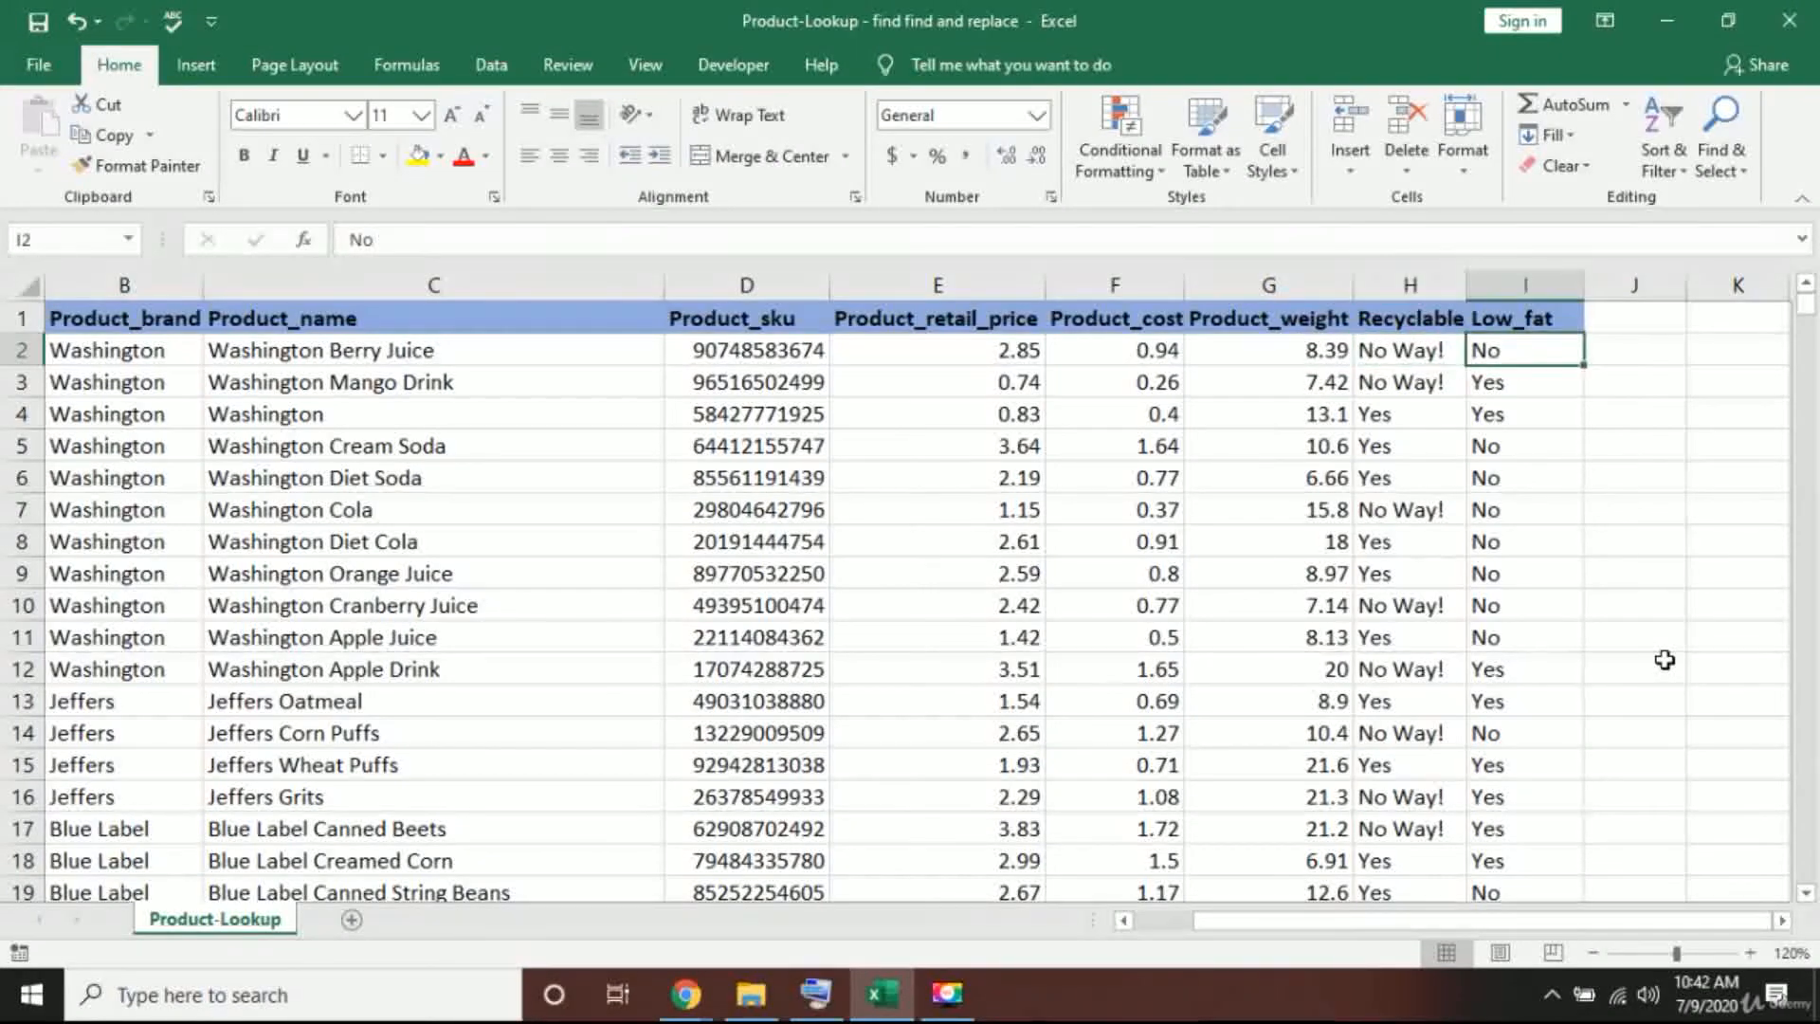
key("Down")
key("Down")
key("Left")
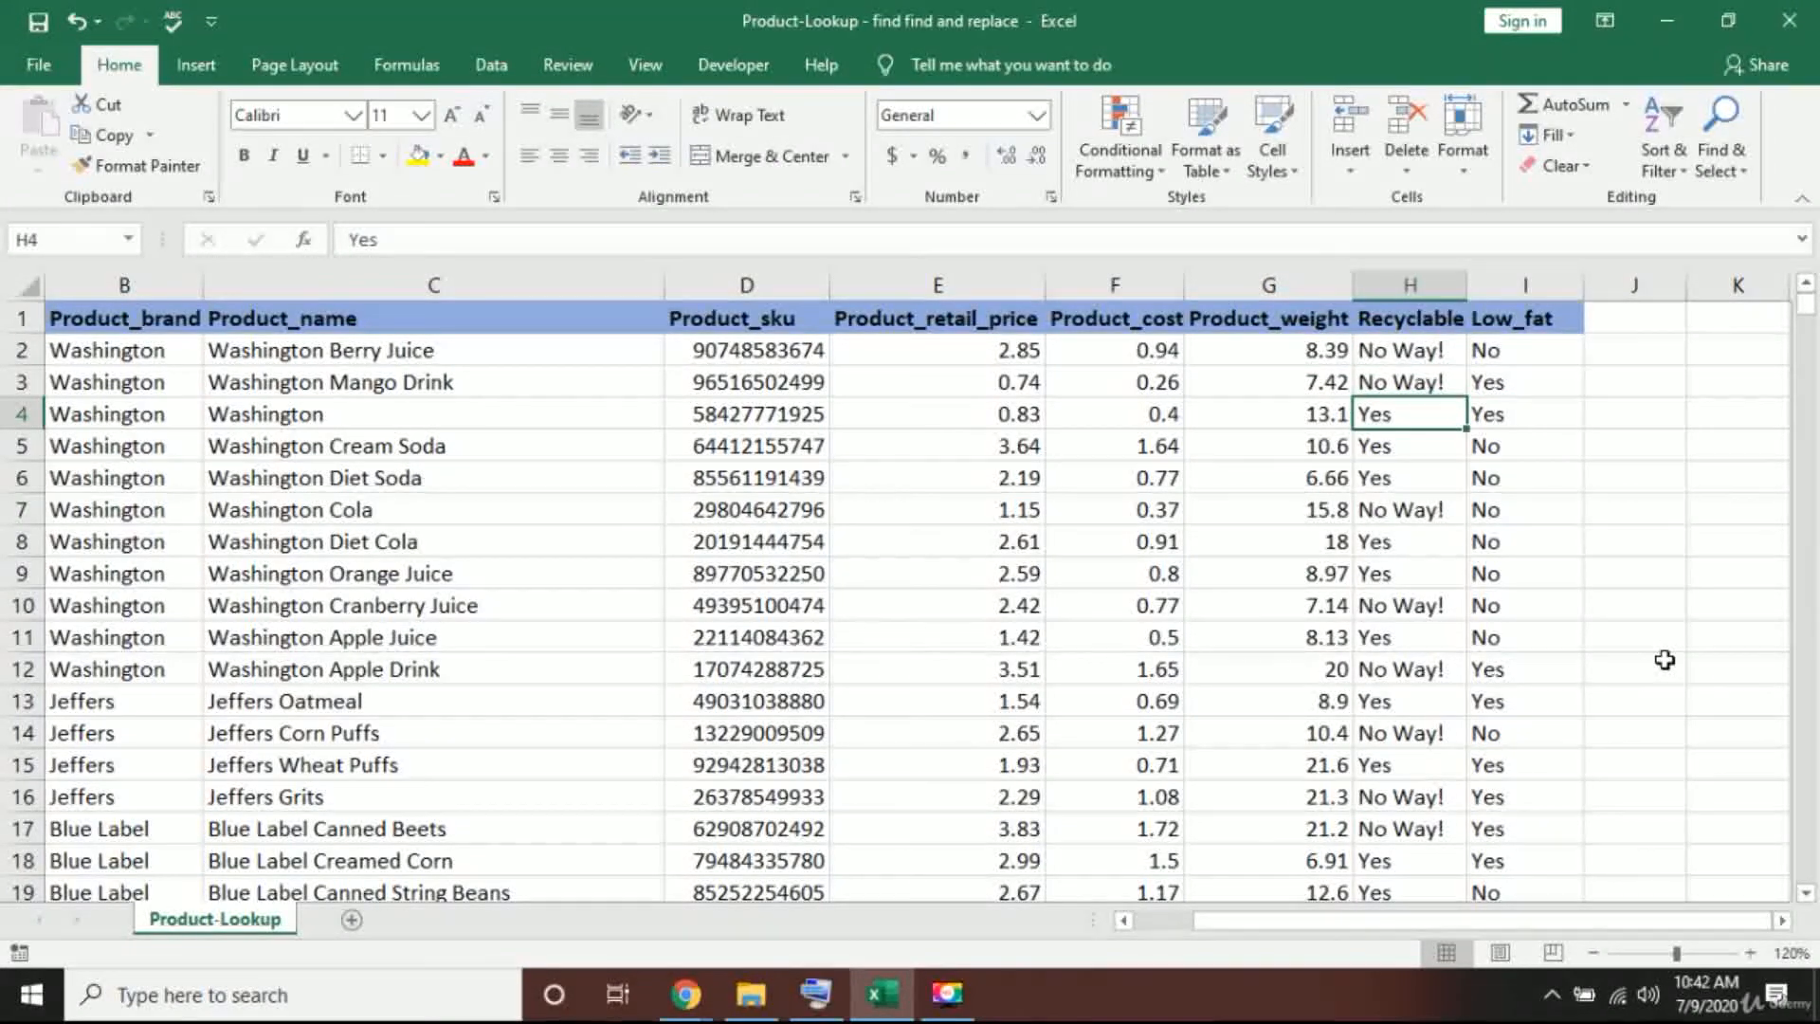
Step: Remove every "!" from the Recyclable column by replacing it with nothing, and deselect the column
left_click(1402, 318)
key("ctrl+shift+Down")
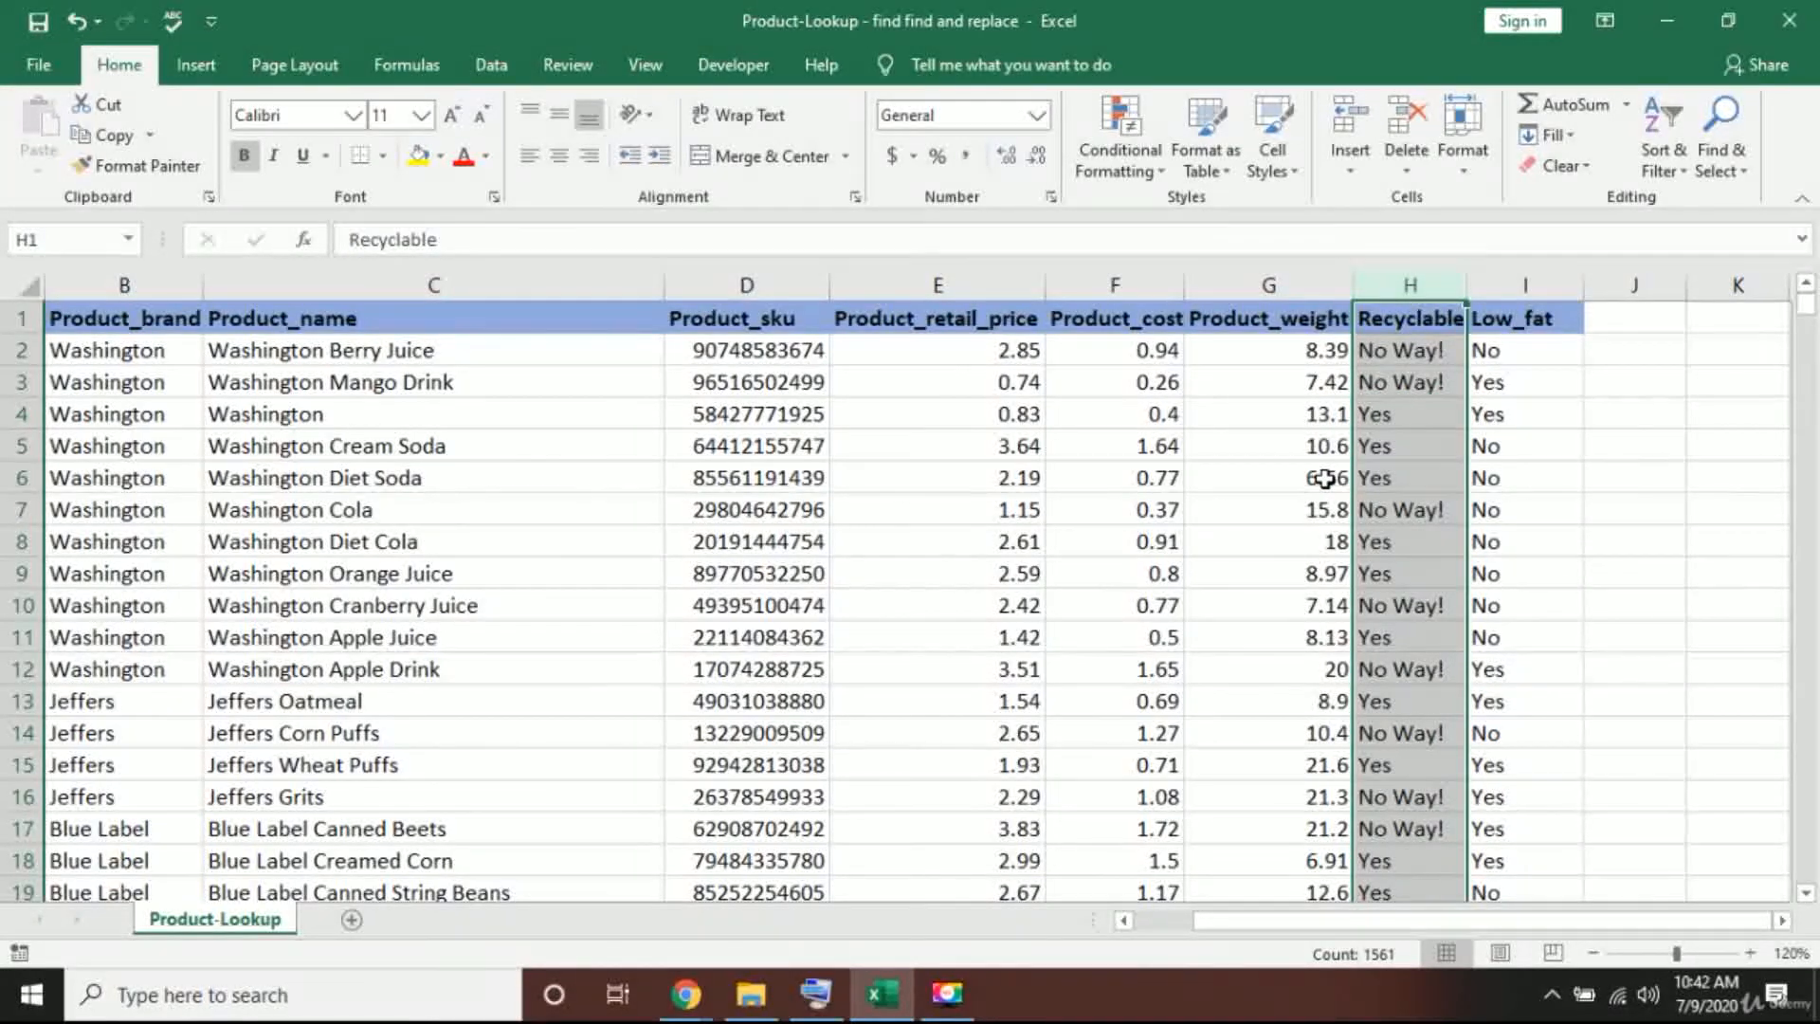
key("ctrl+h")
key("Tab")
left_click(741, 544)
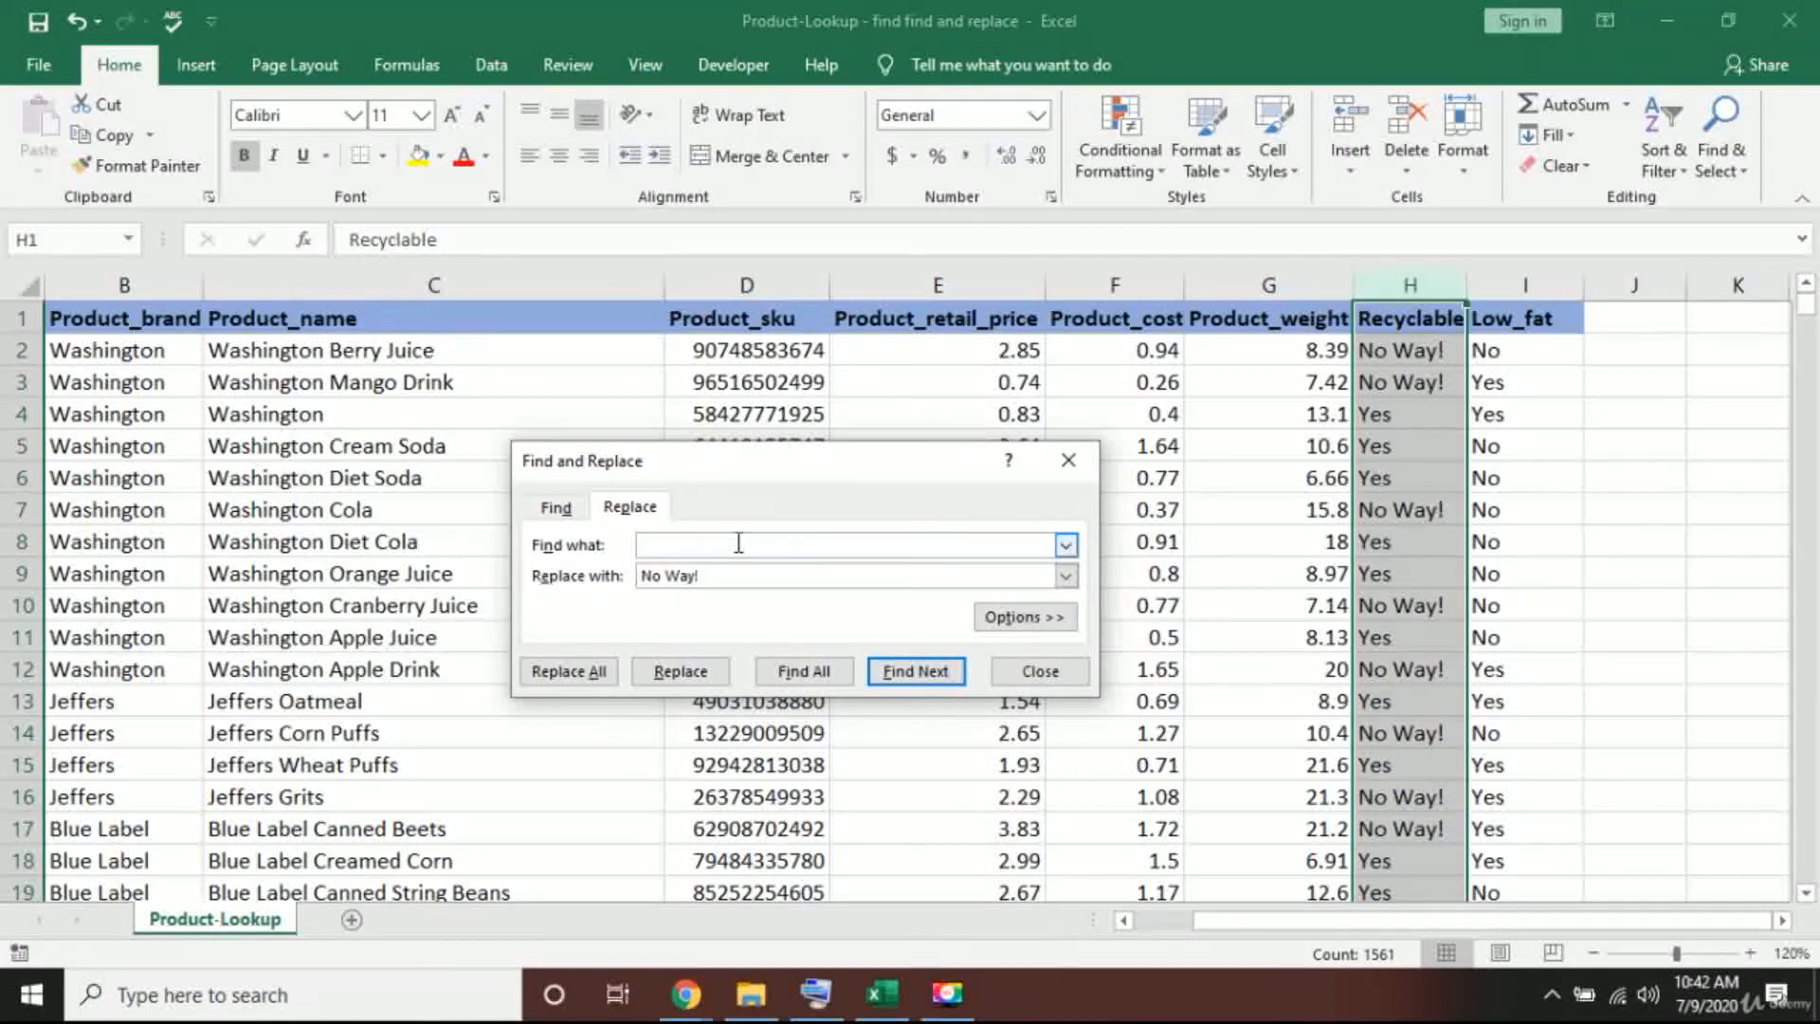
type("!")
key("Tab")
key("BackSpace")
left_click(592, 675)
left_click(922, 572)
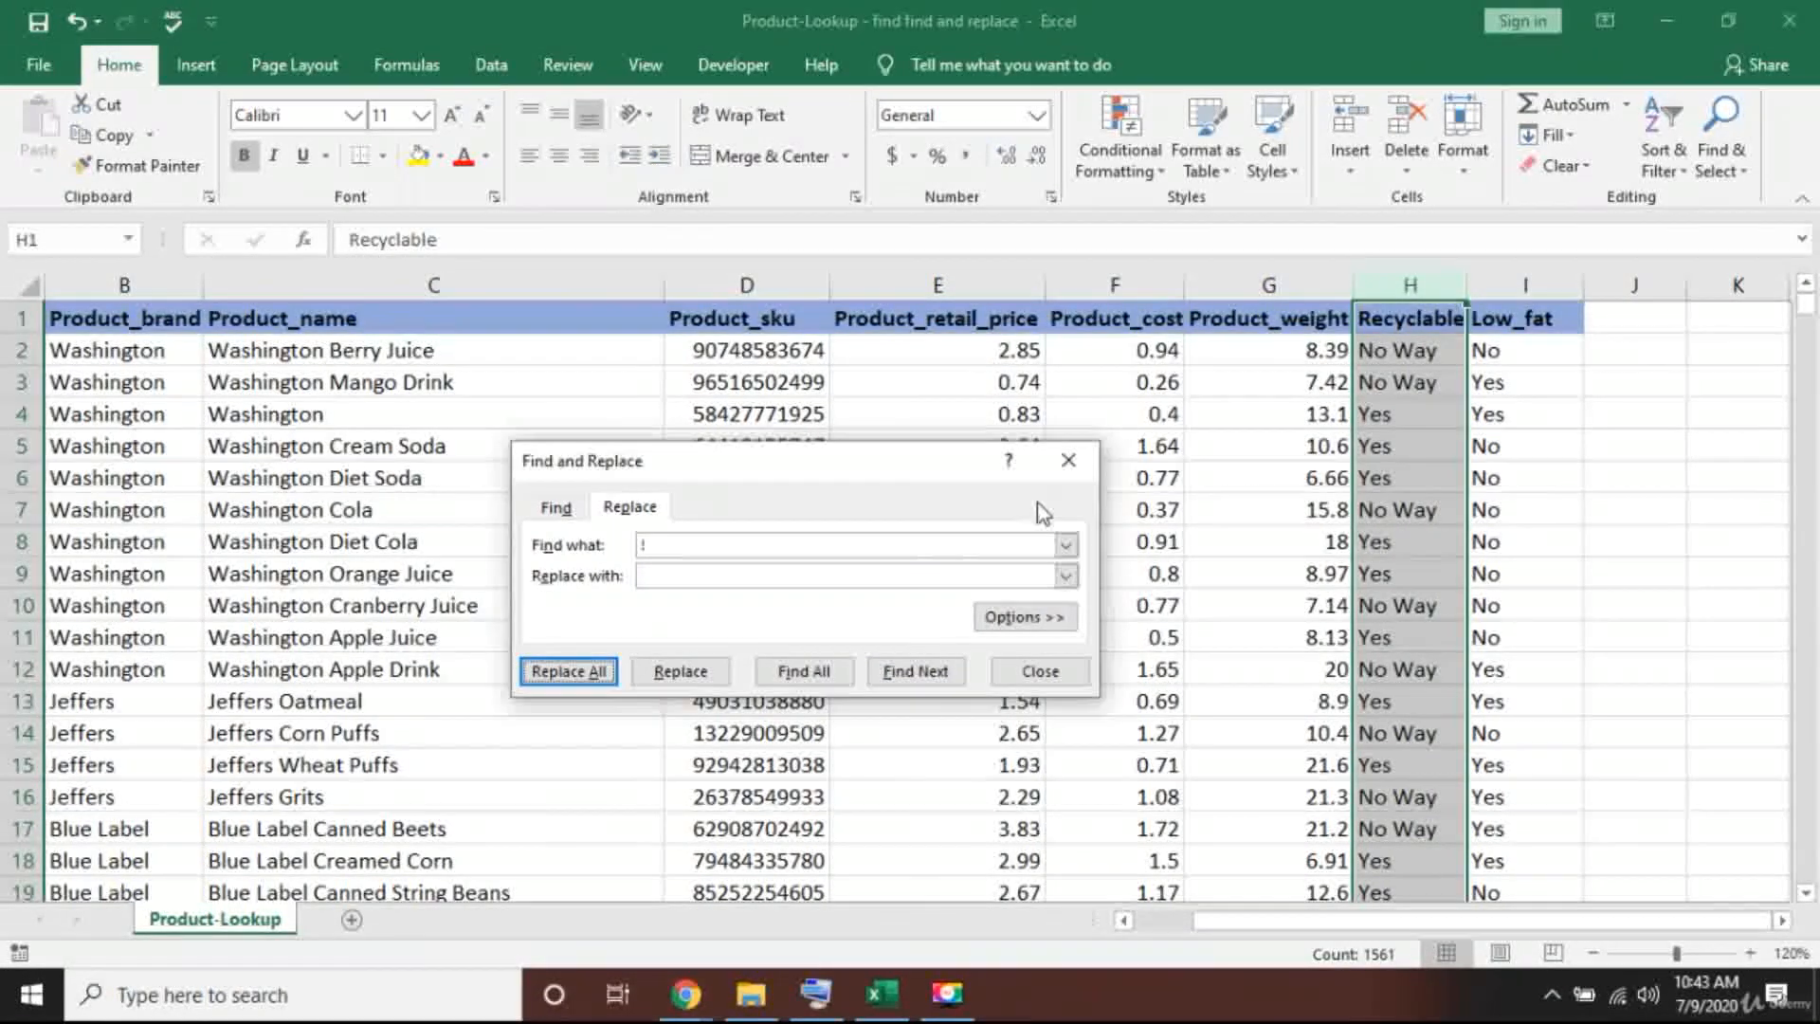
left_click(1068, 460)
left_click(1462, 379)
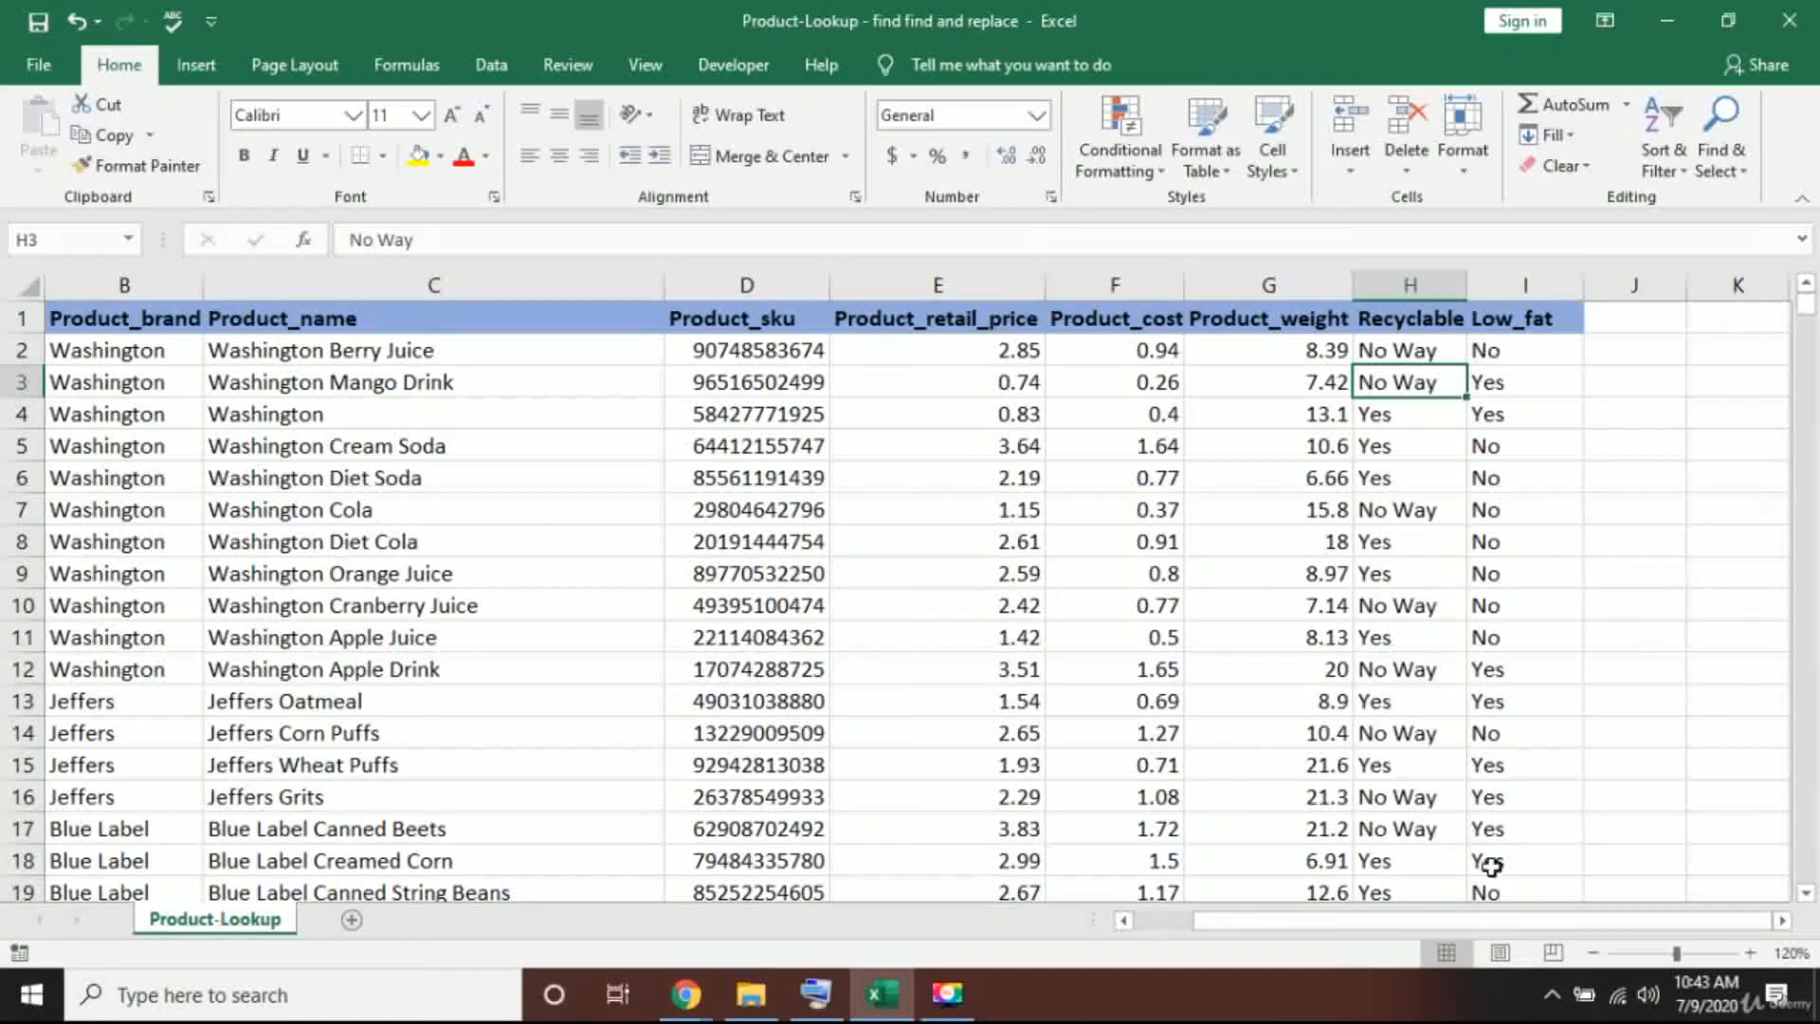
scroll(1424, 683, "down", 4)
scroll(1426, 685, "up", 4)
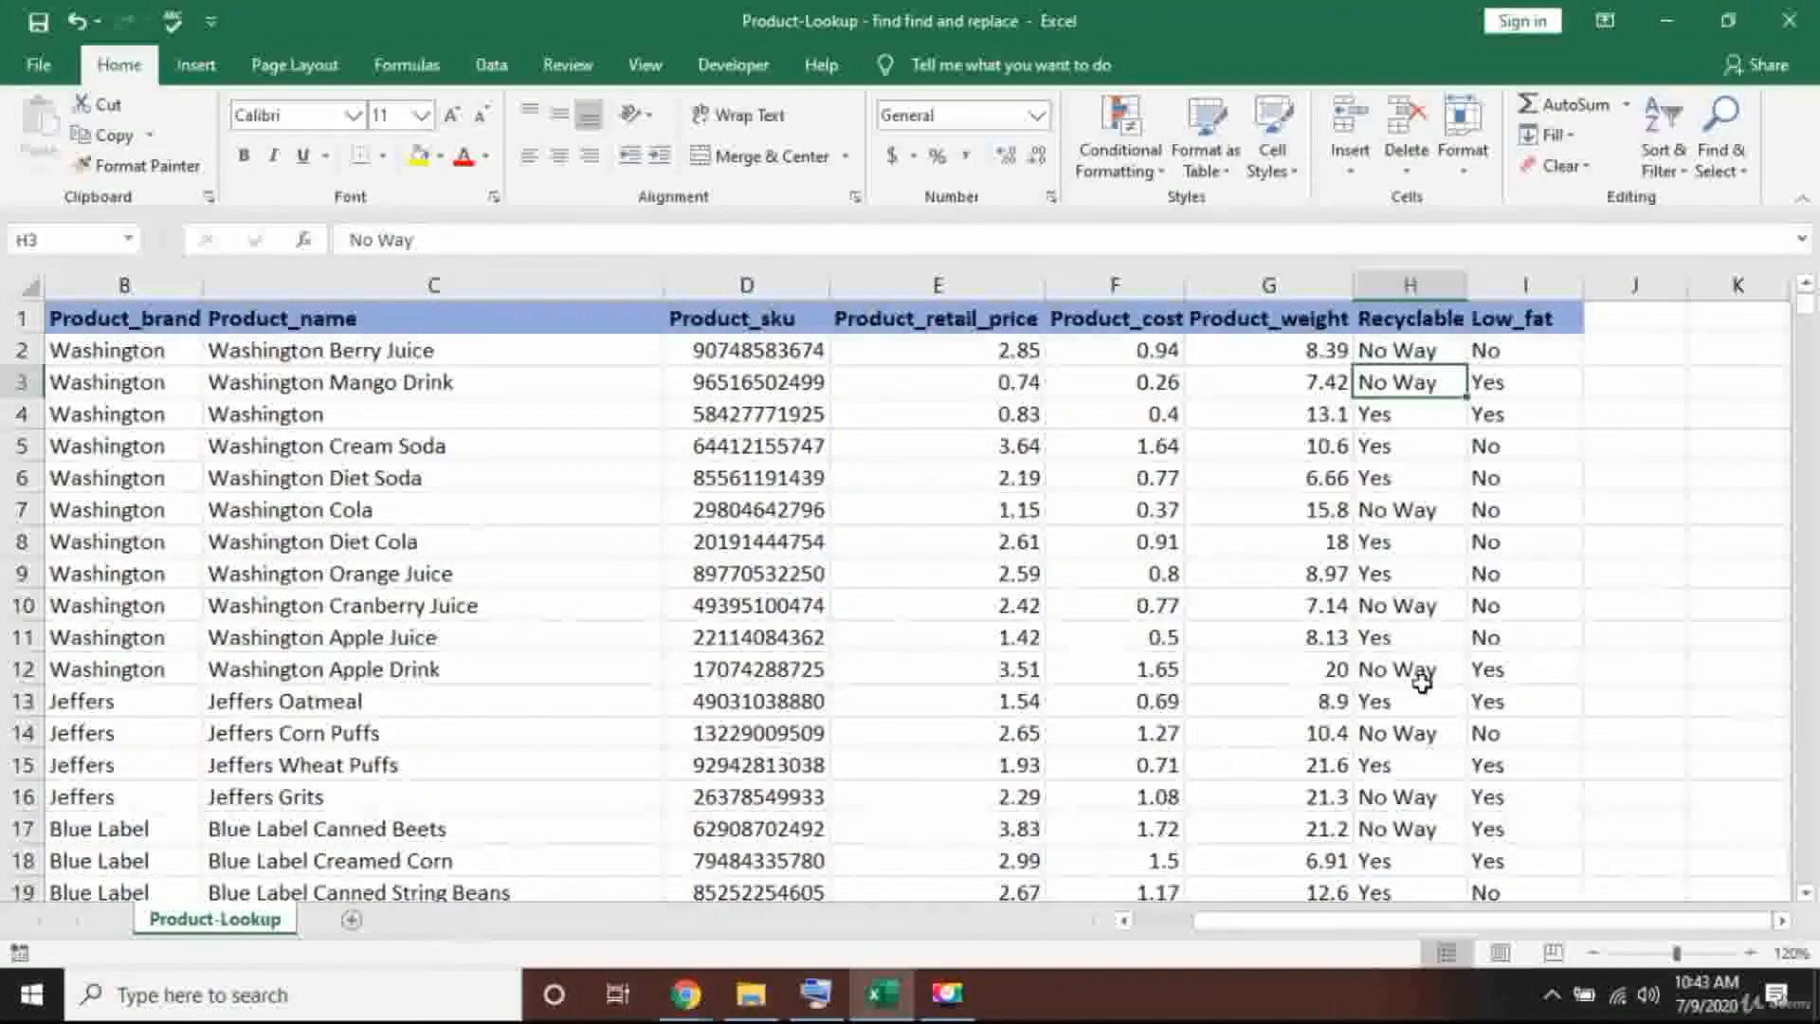
left_click(763, 413)
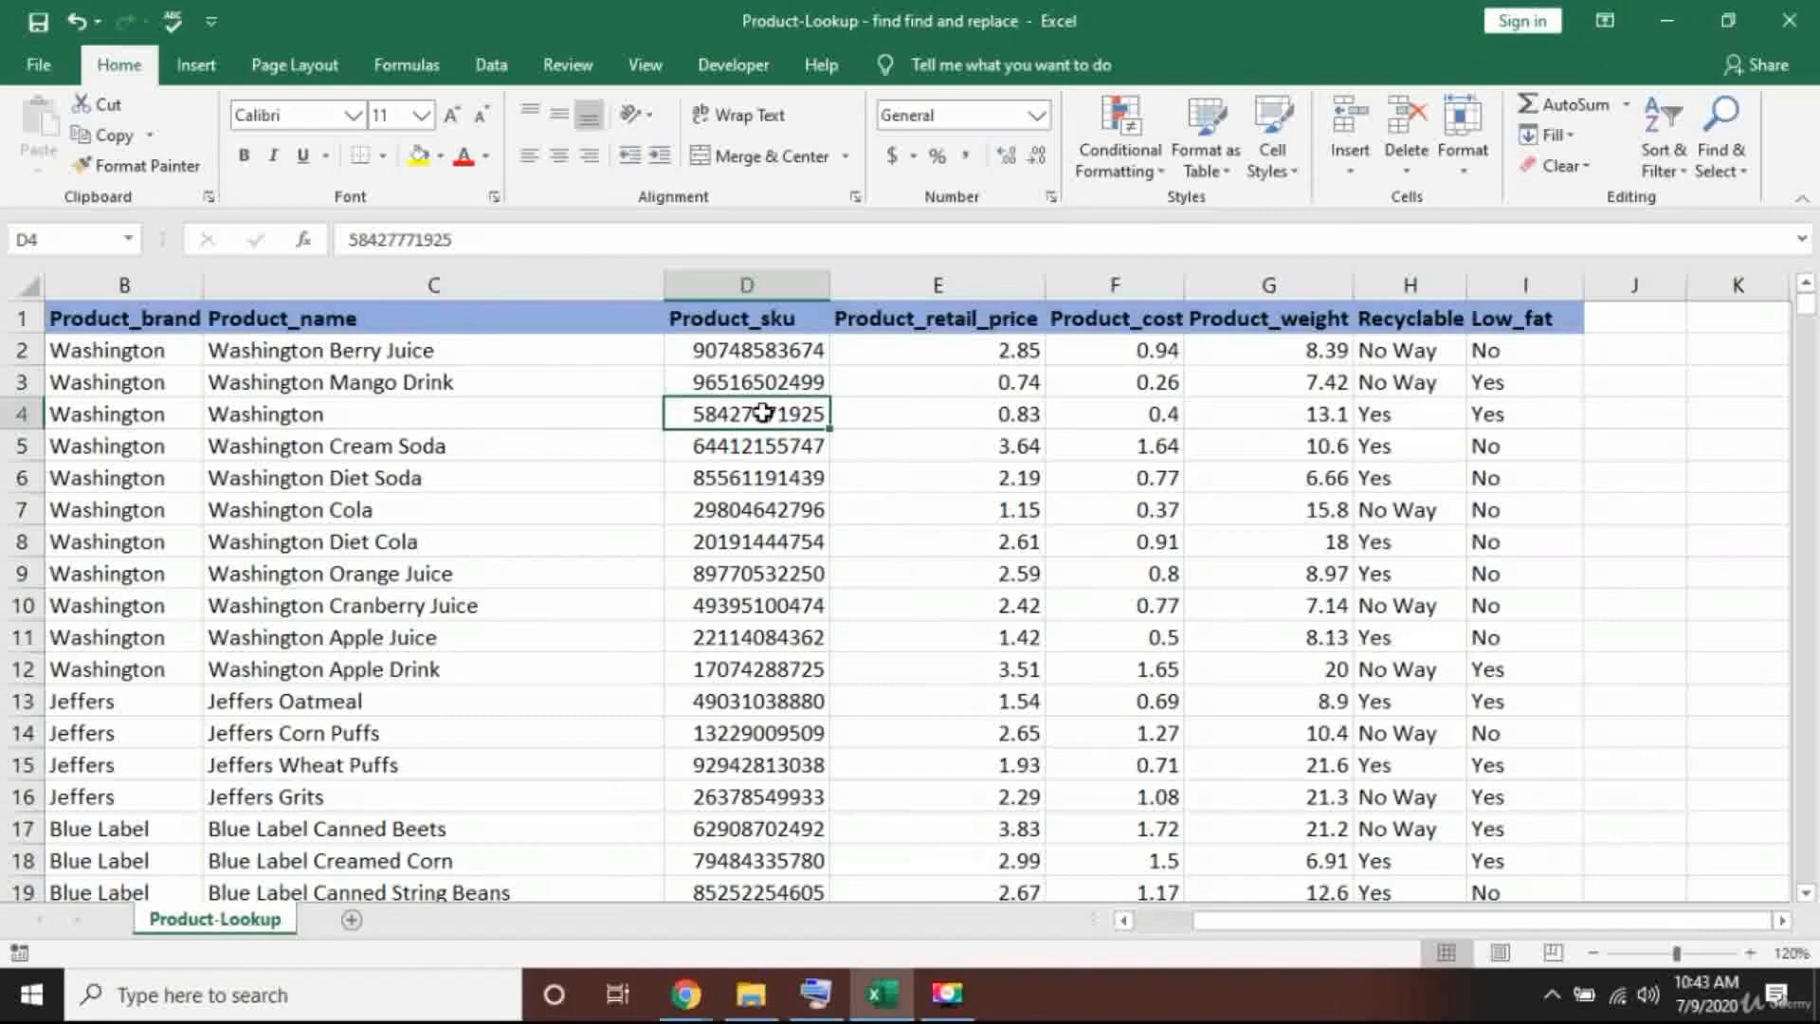